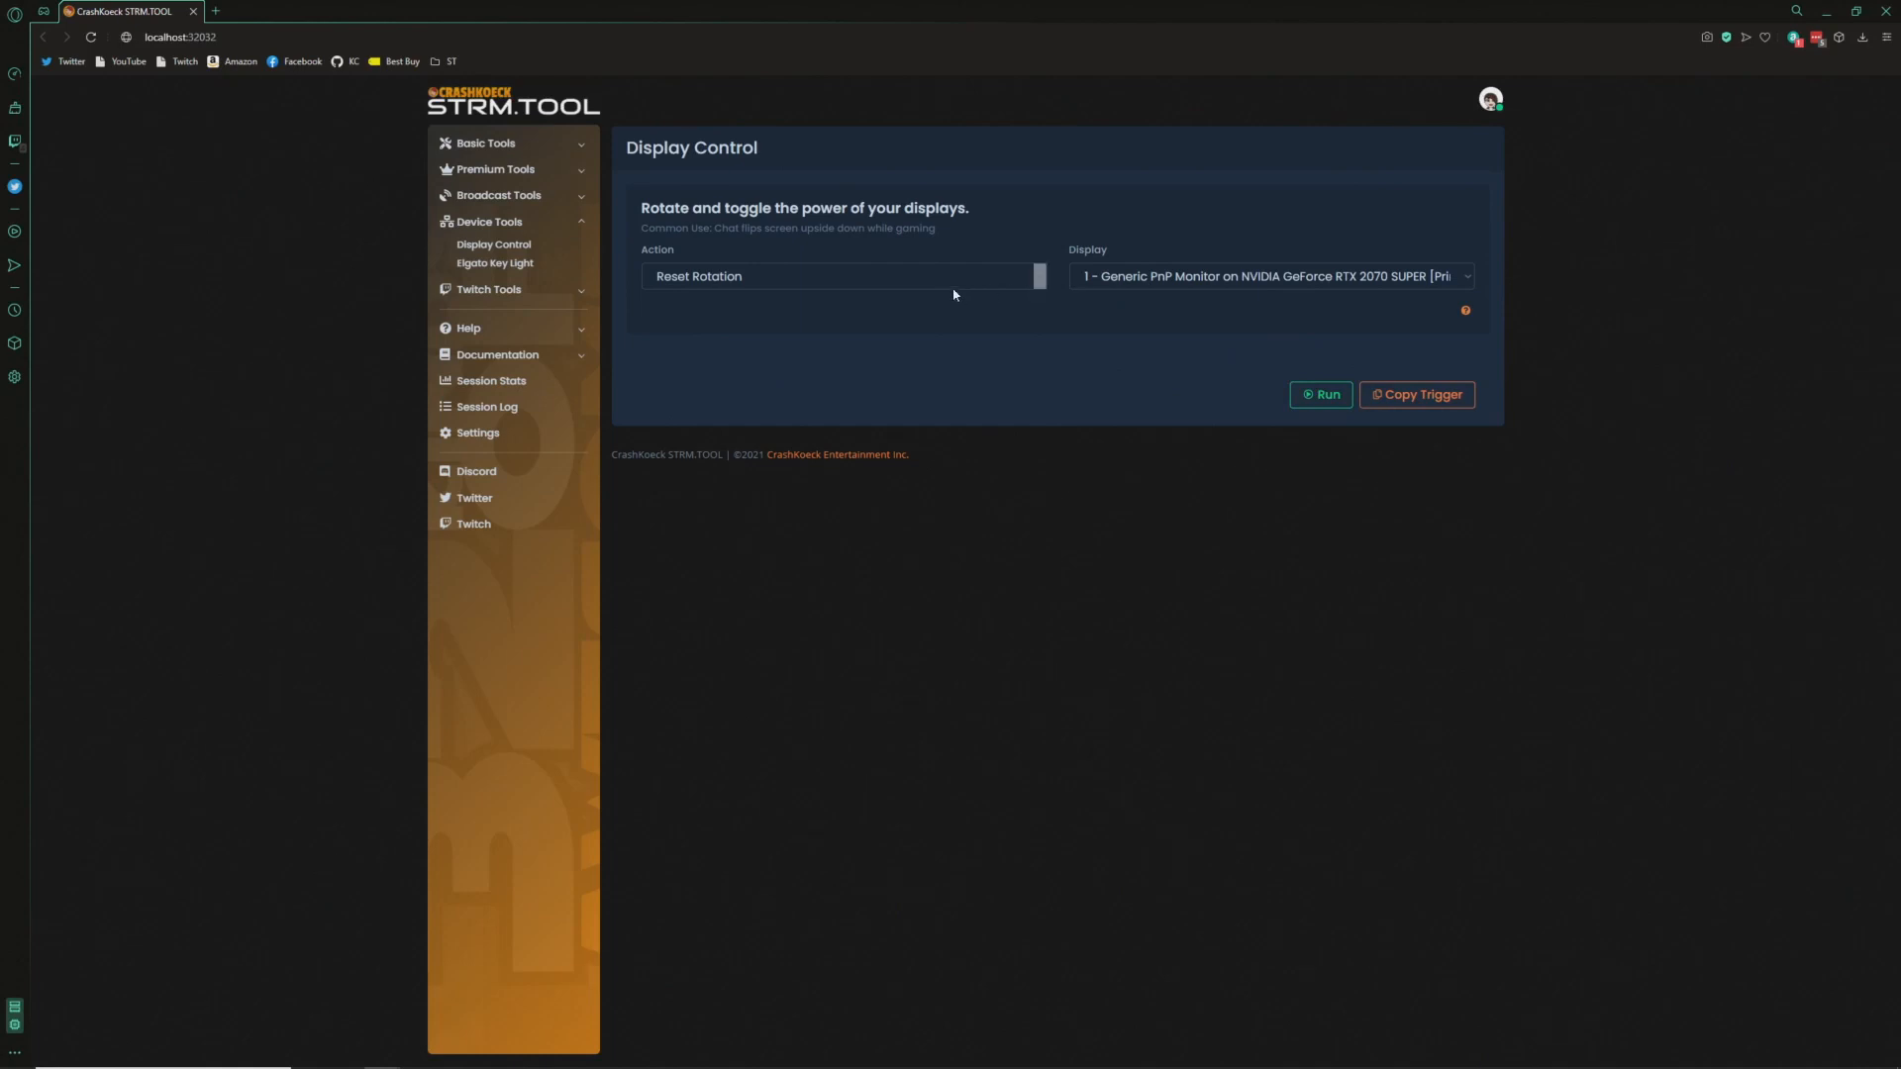
# - Test rotating display 1 to 180°, then select Reset Rotation and run it to restore the display
pyautogui.click(1027, 280)
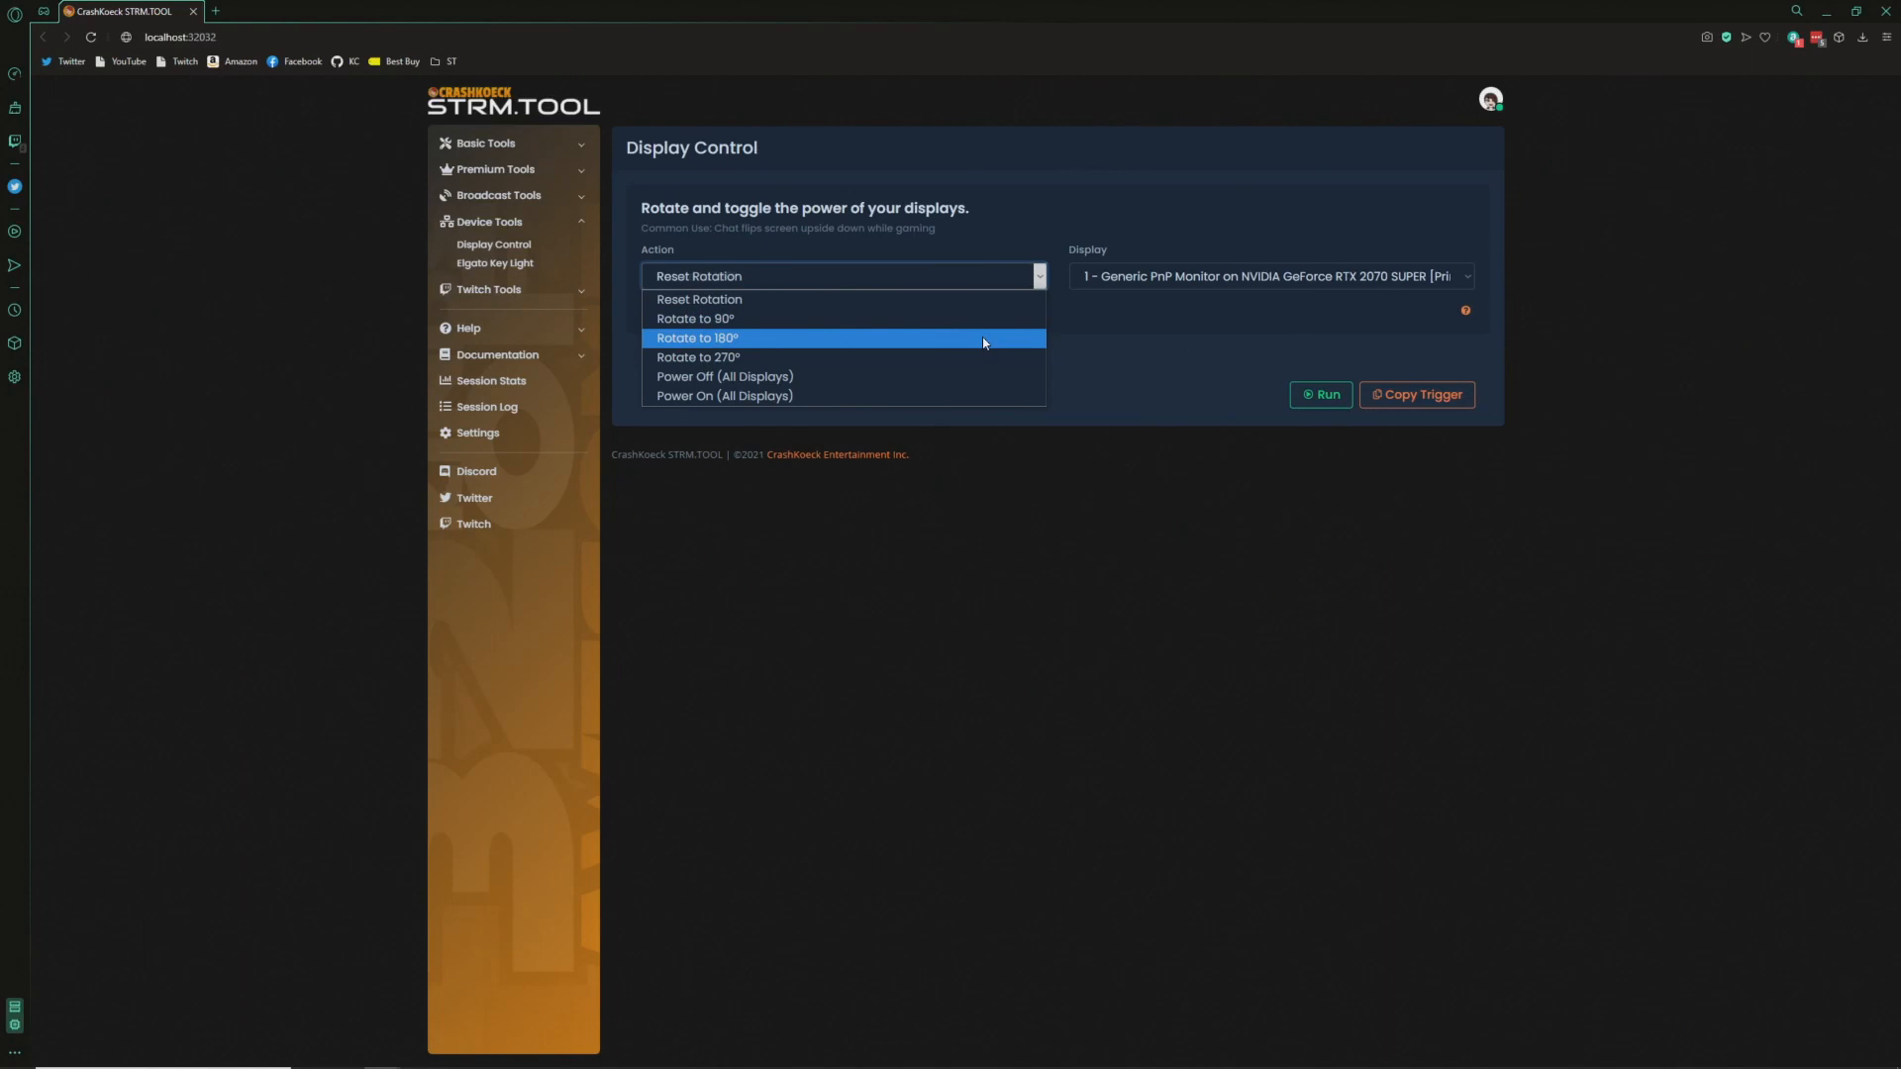
pyautogui.click(983, 340)
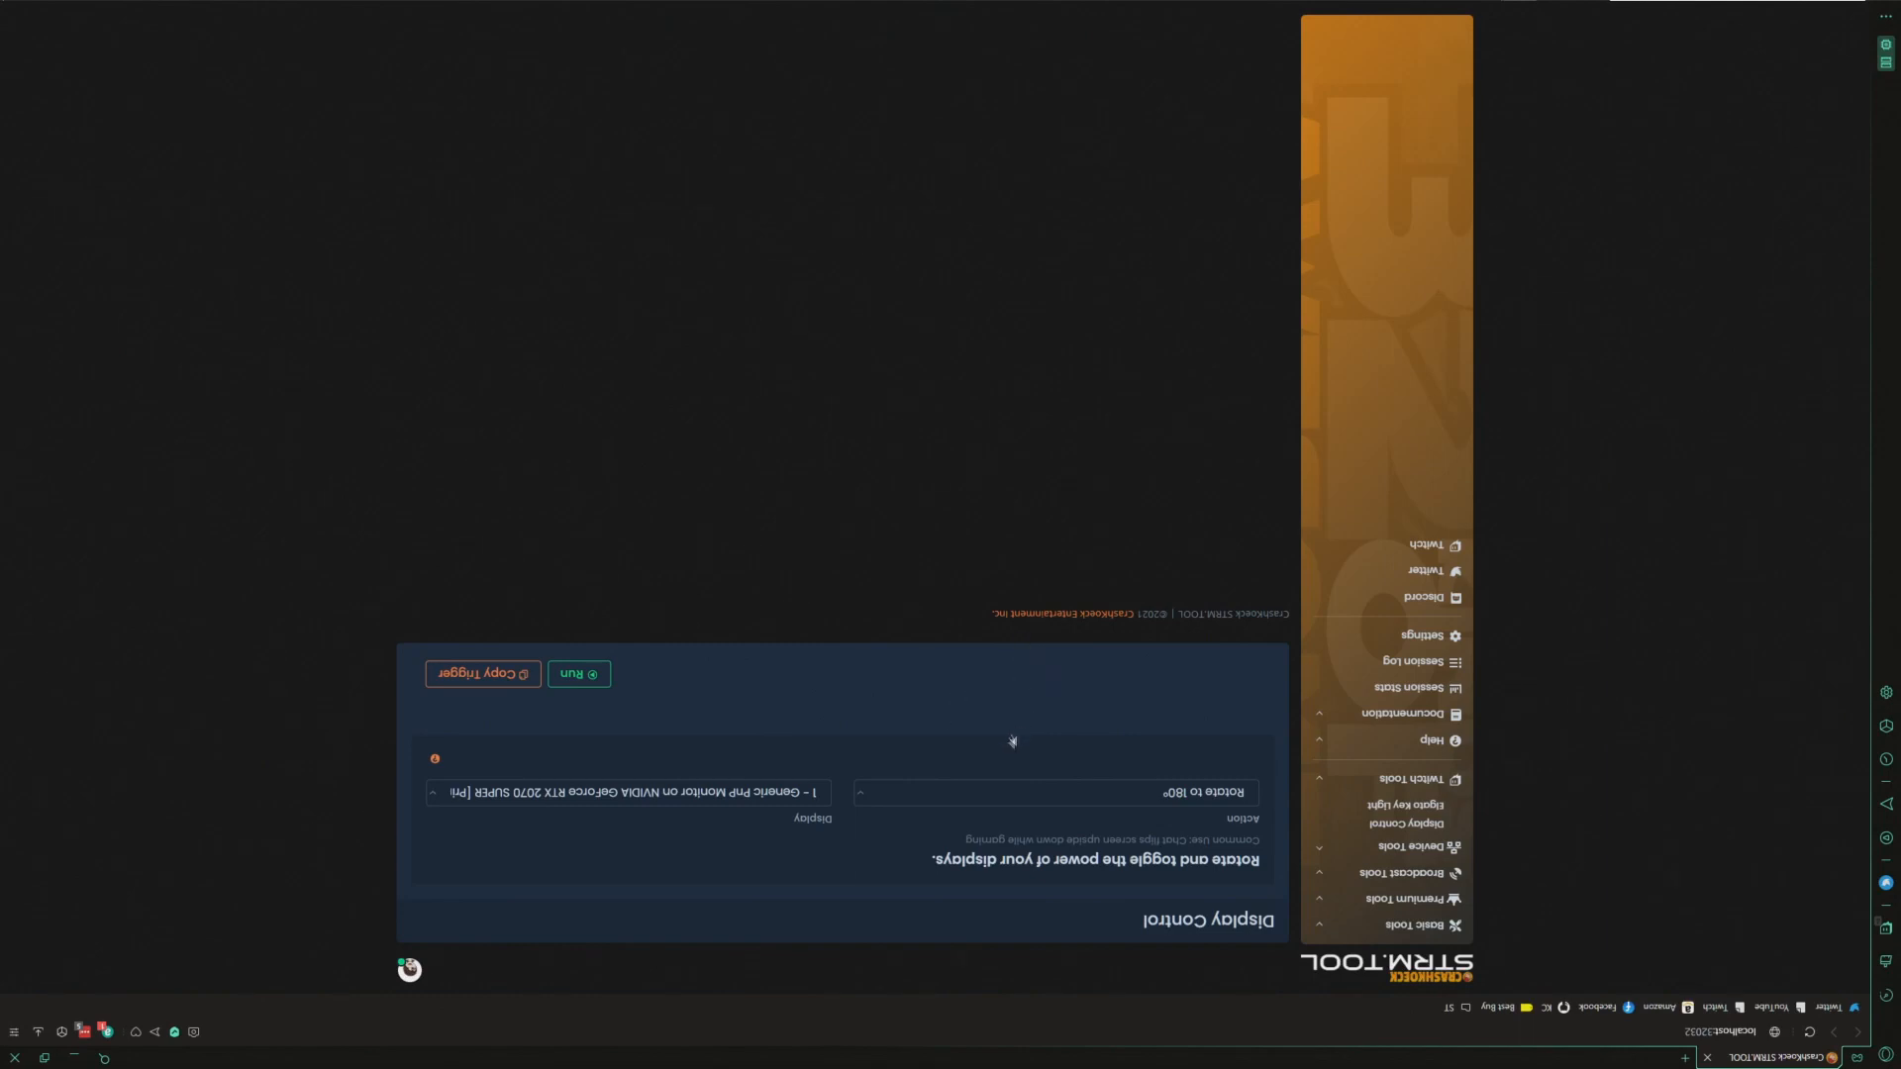
pyautogui.click(978, 788)
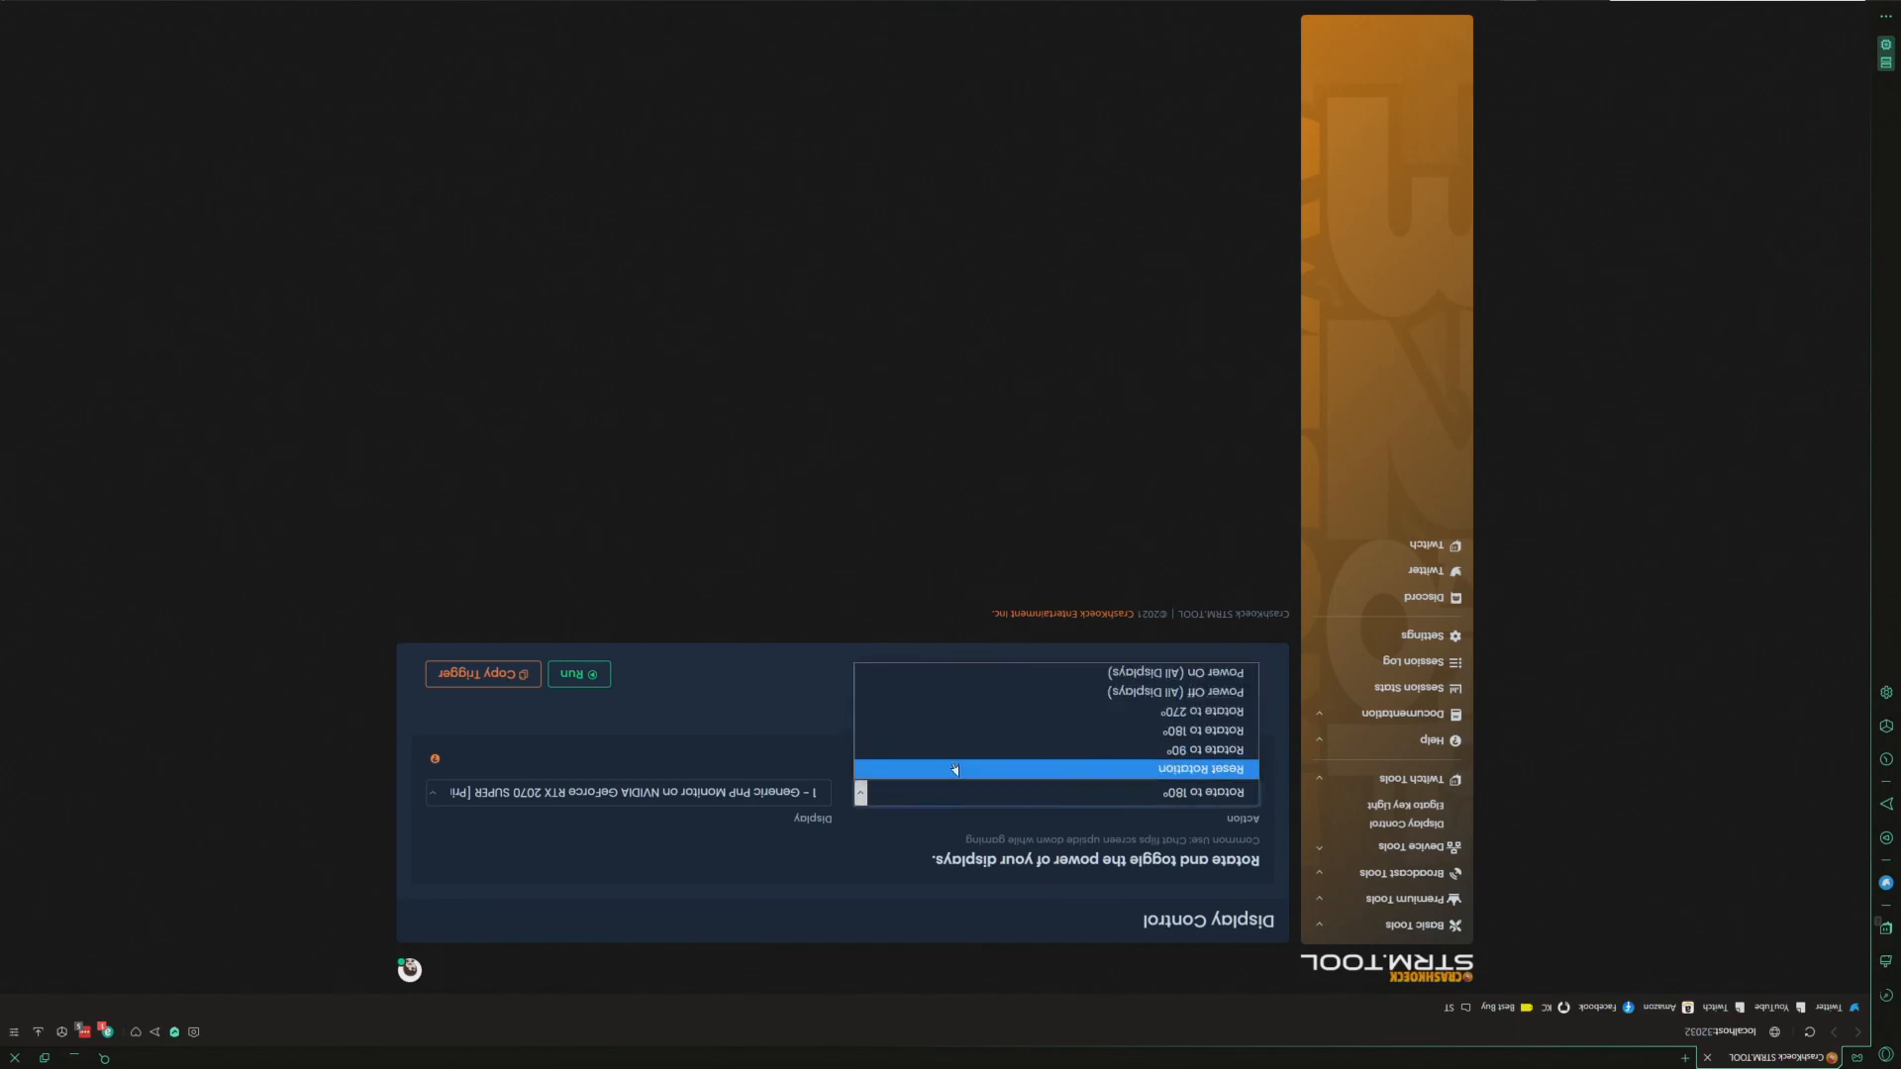
pyautogui.click(955, 767)
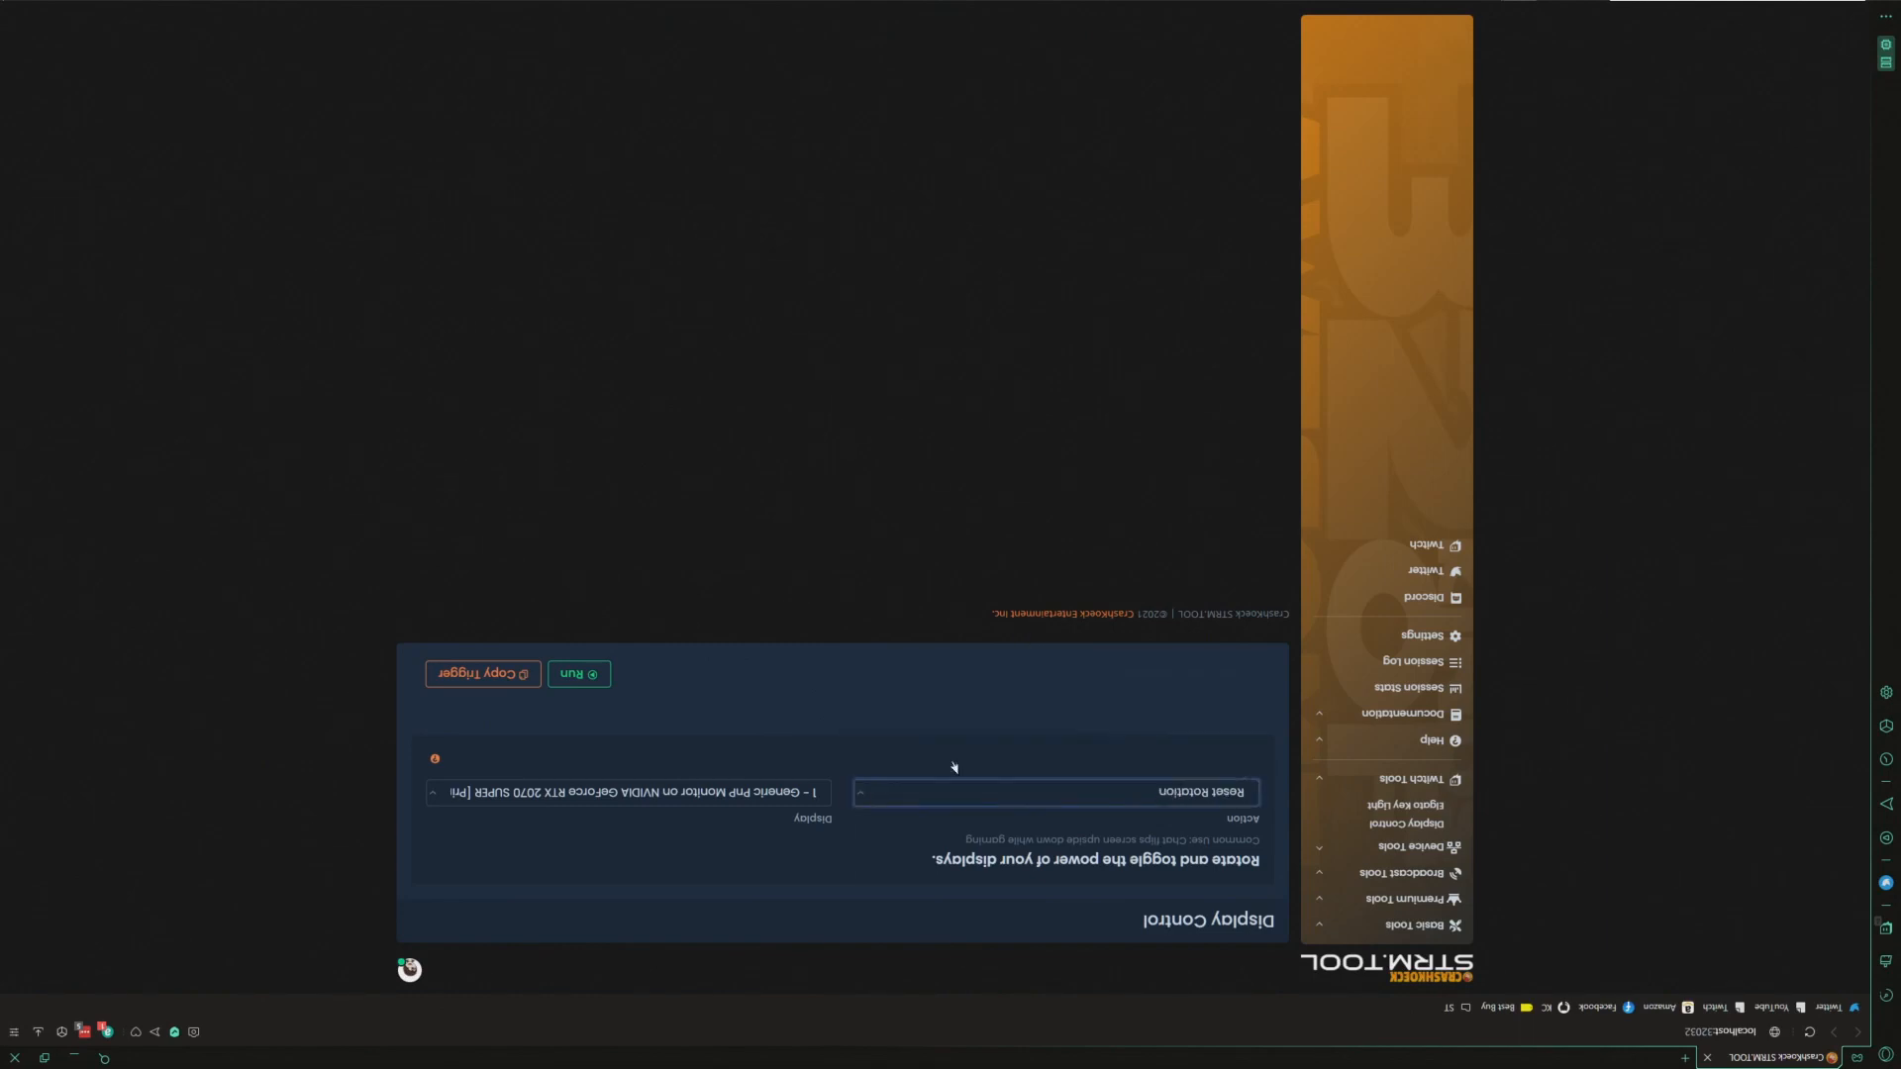
pyautogui.click(586, 673)
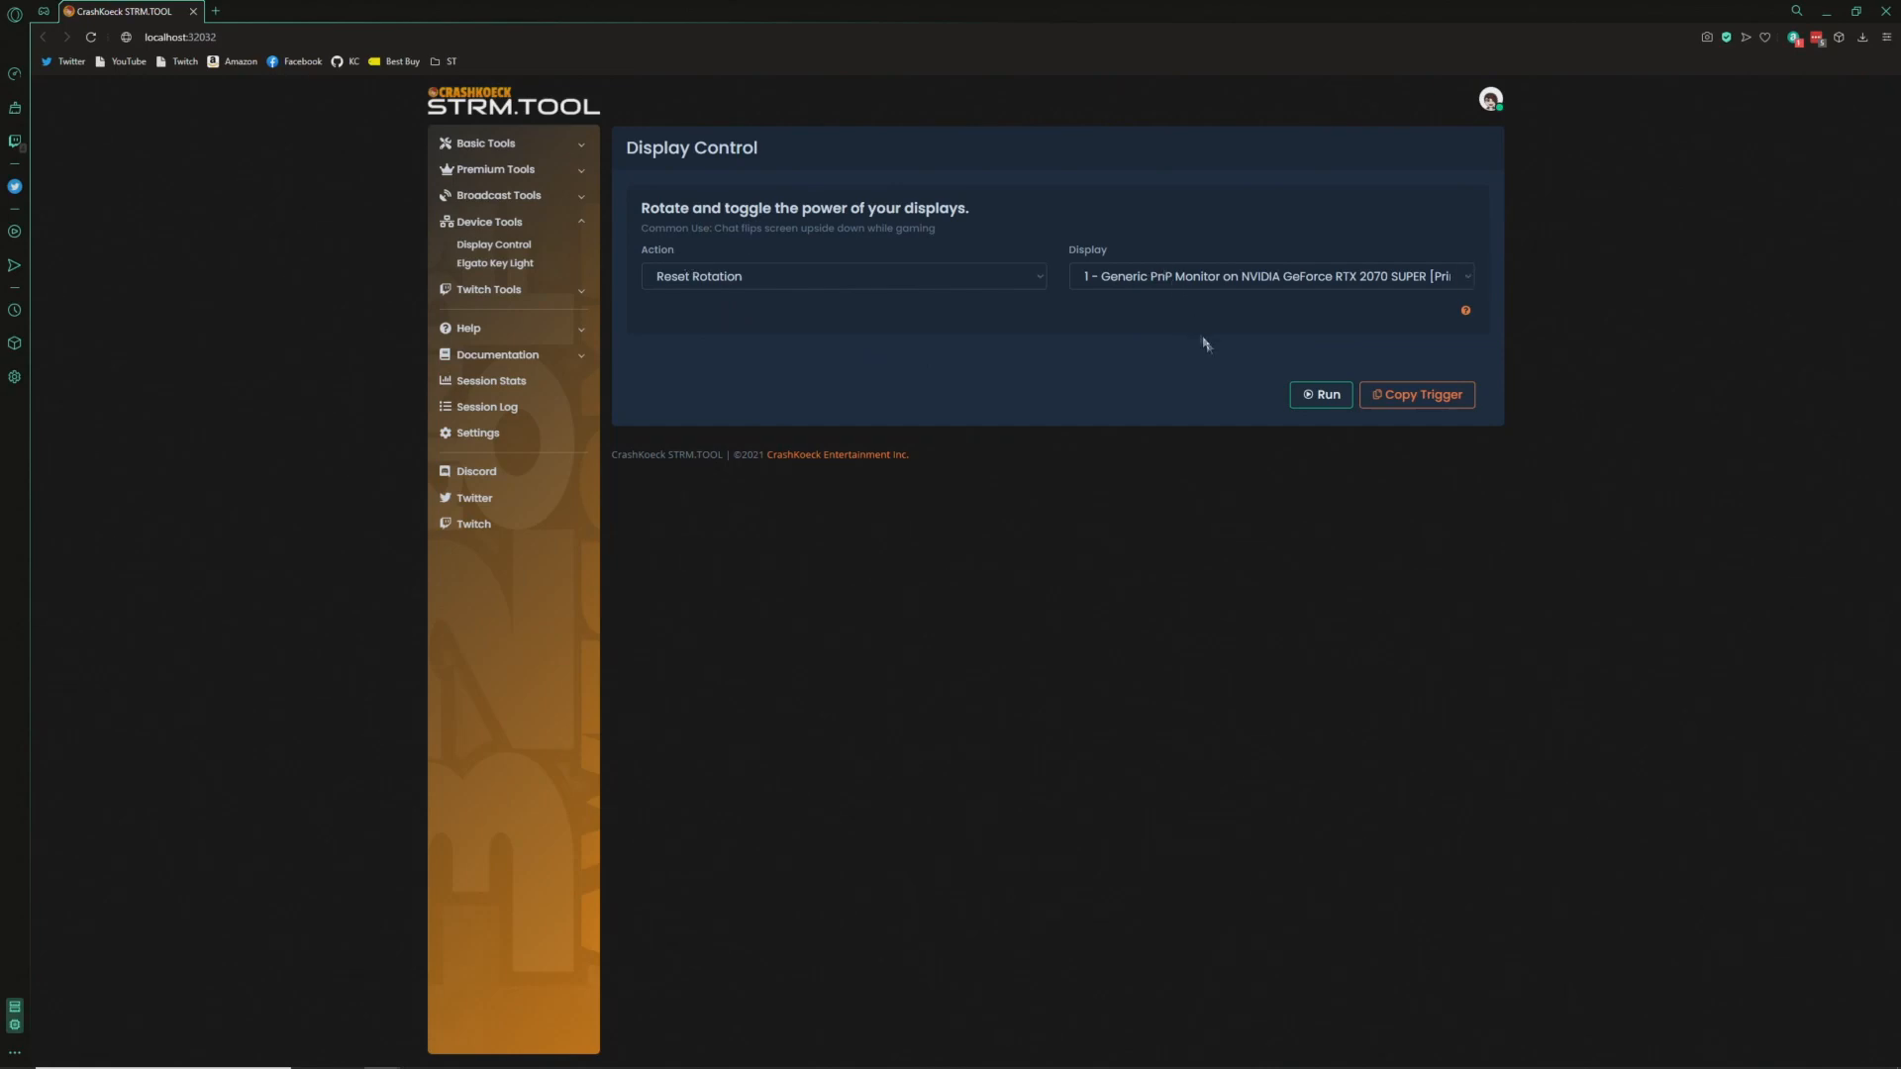
# - Copy the Reset Rotation trigger and add an OnChannelPoint "Flip my Screen" event line to triggers.txt
pyautogui.click(1420, 401)
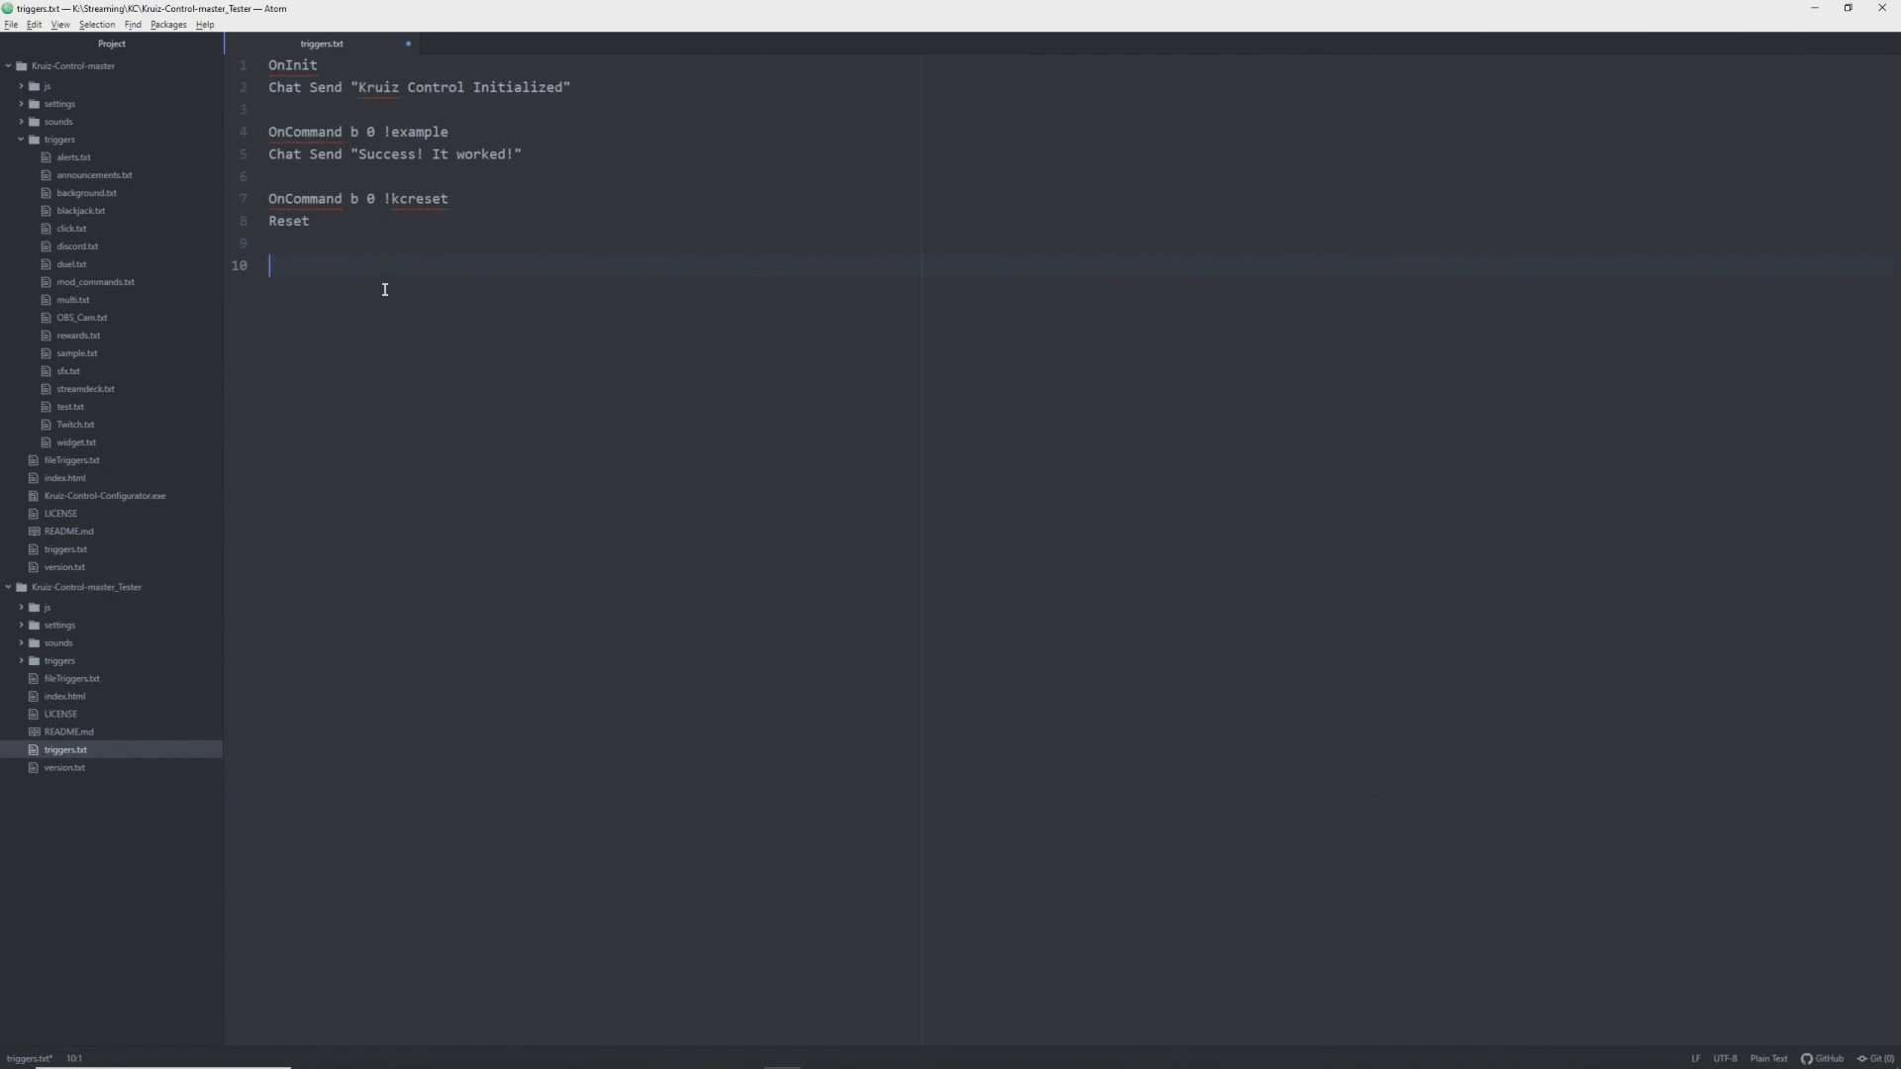
pyautogui.write('OnChannelPo0int')
pyautogui.press('BackSpace')
pyautogui.press('BackSpace')
pyautogui.press('BackSpace')
pyautogui.press('BackSpace')
pyautogui.press('BackSpace')
pyautogui.write('int "Flip my S')
pyautogui.write('creen')
pyautogui.press('Return')
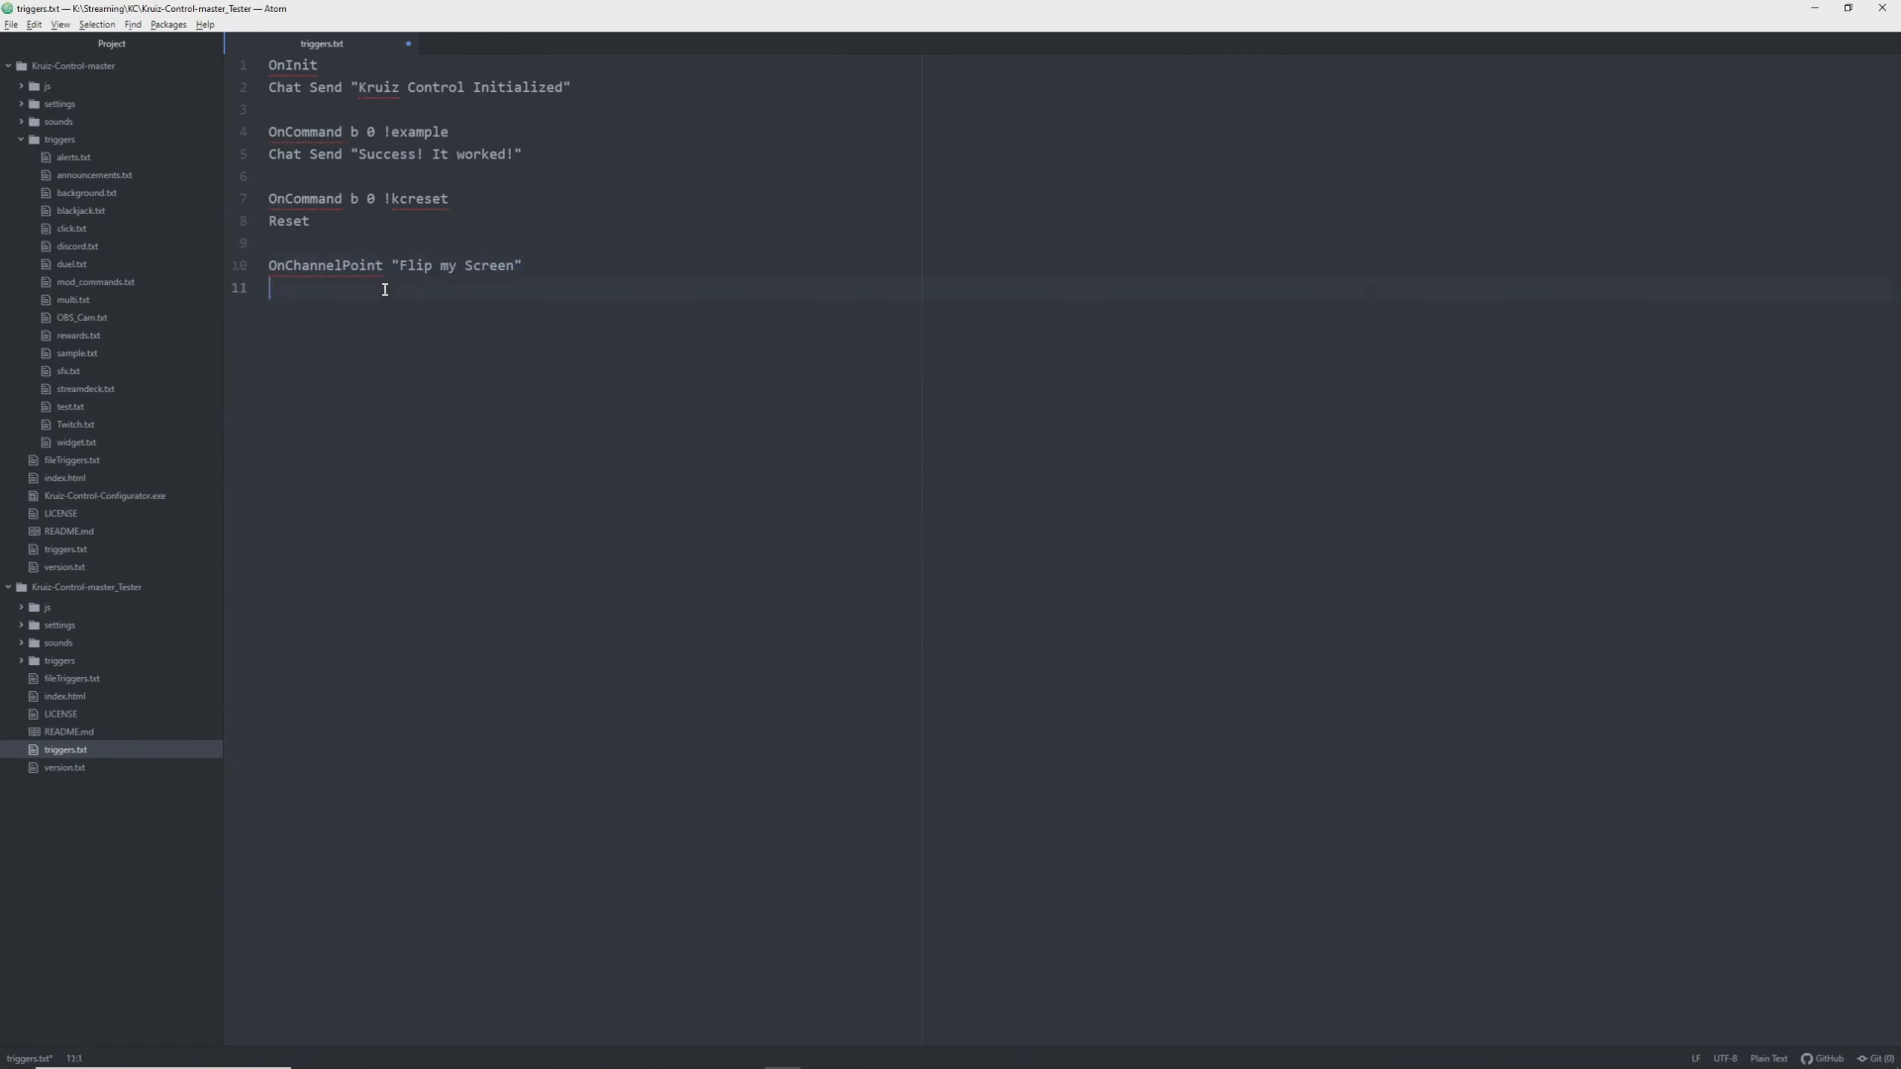
# - Add an API GET line with the pasted reset-rotation trigger URL under the channel point event
pyautogui.write('API')
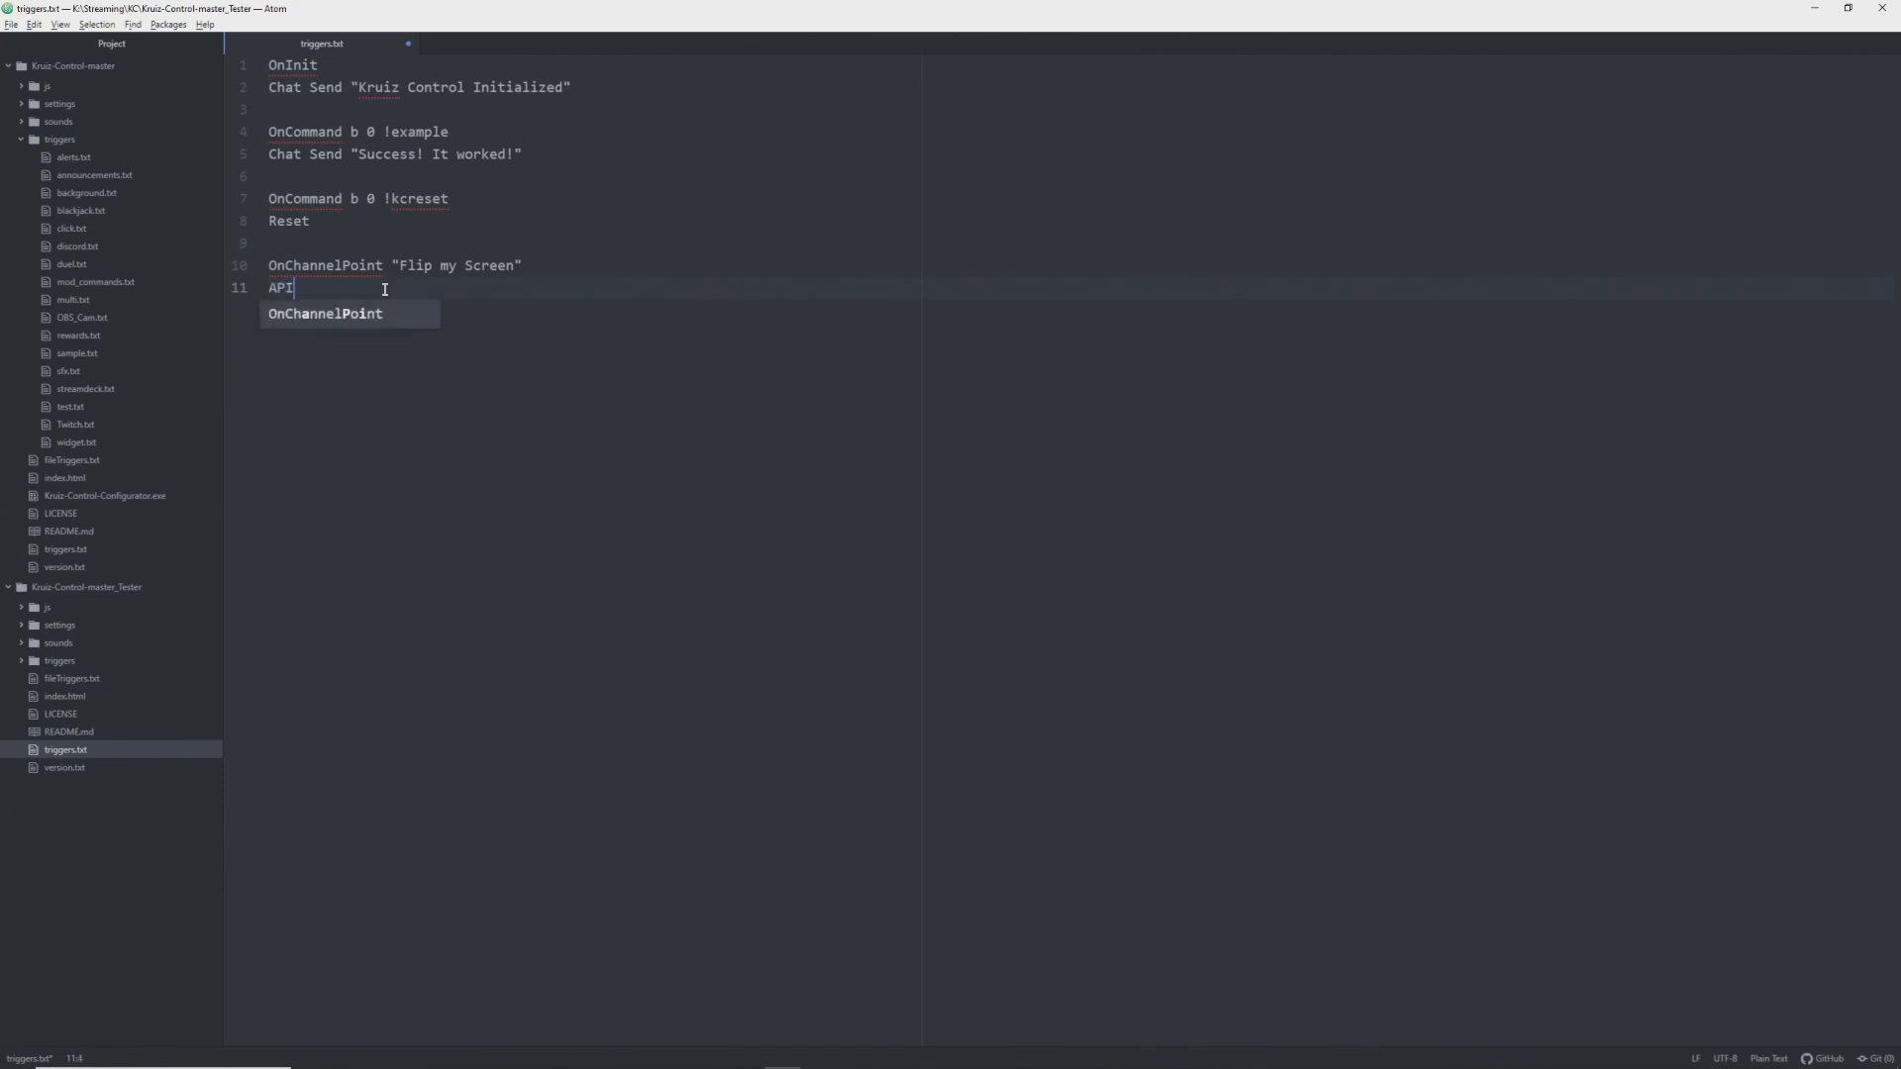
pyautogui.write(' GET "')
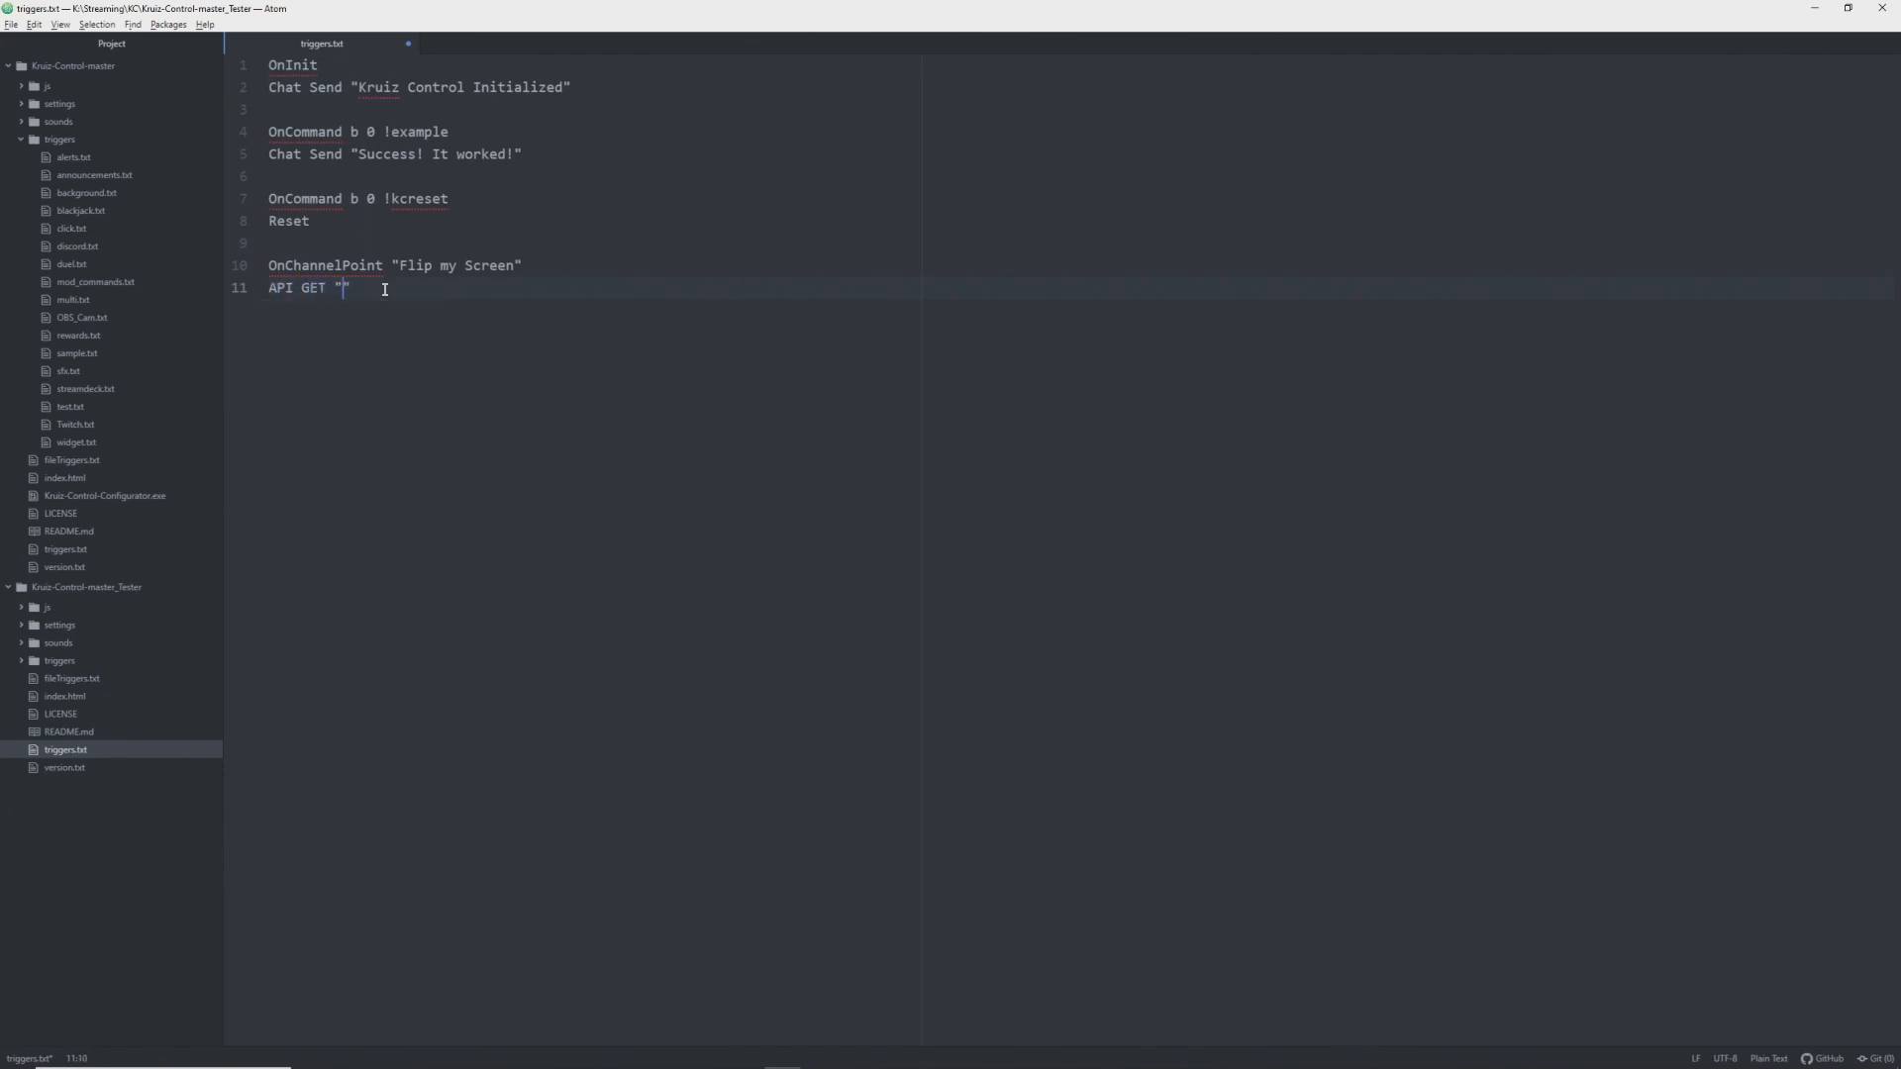
pyautogui.hotkey('ctrl', 'v')
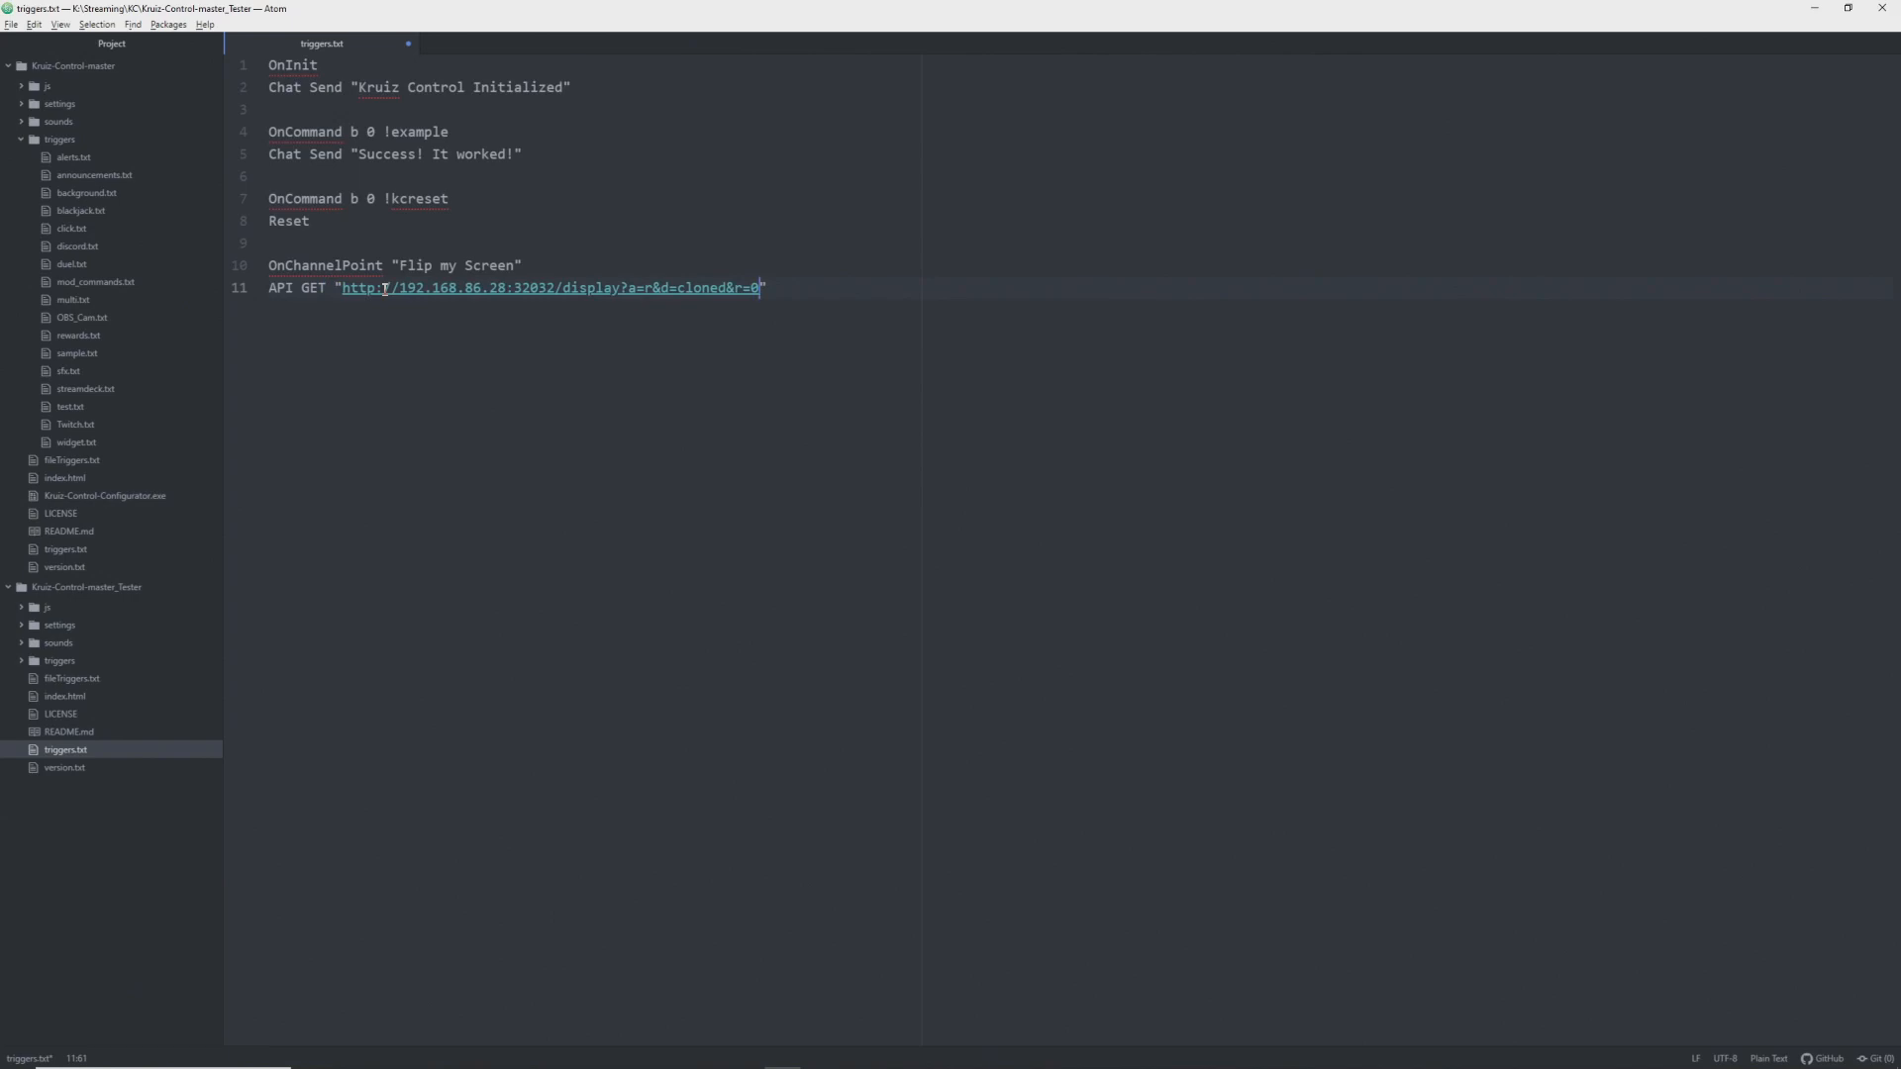
# - Select the Rotate to 180° action for display 1 and copy its trigger
pyautogui.hotkey('alt', 'Tab')
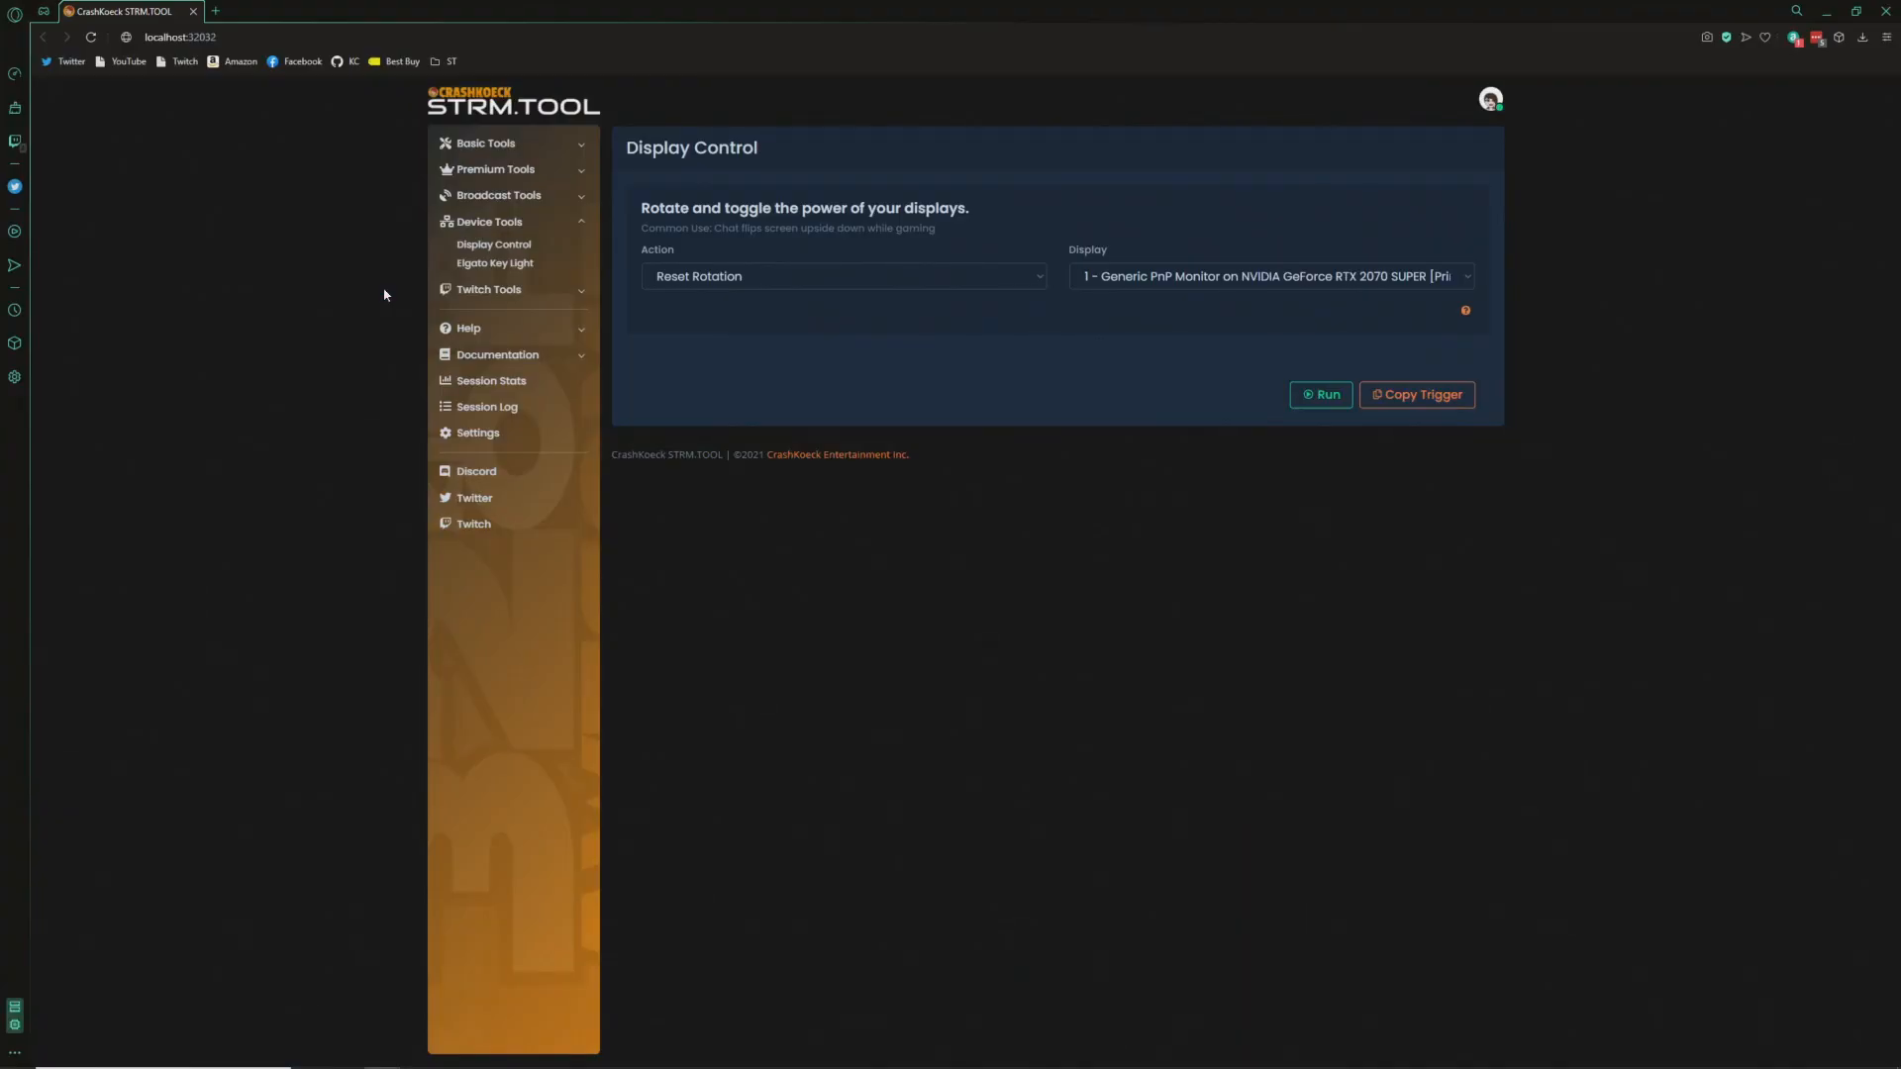
pyautogui.click(891, 279)
pyautogui.click(851, 339)
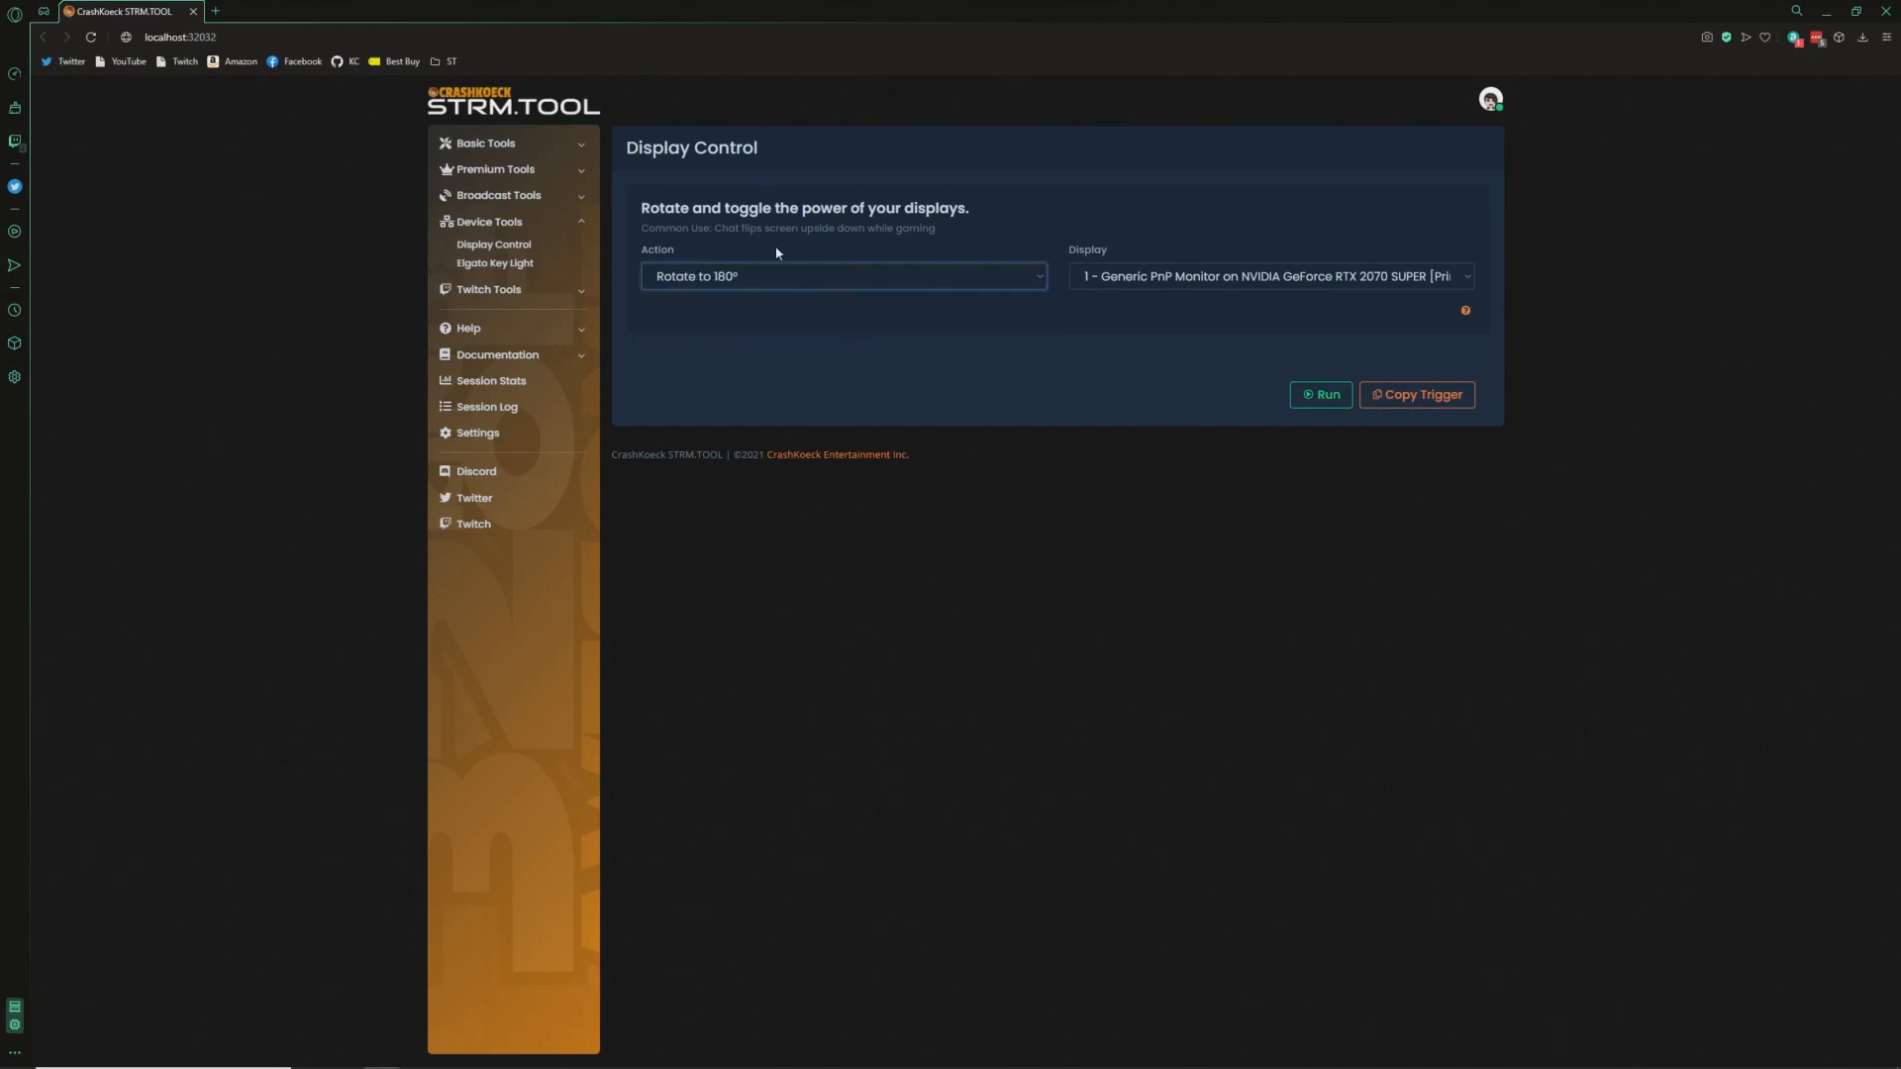
pyautogui.click(1422, 394)
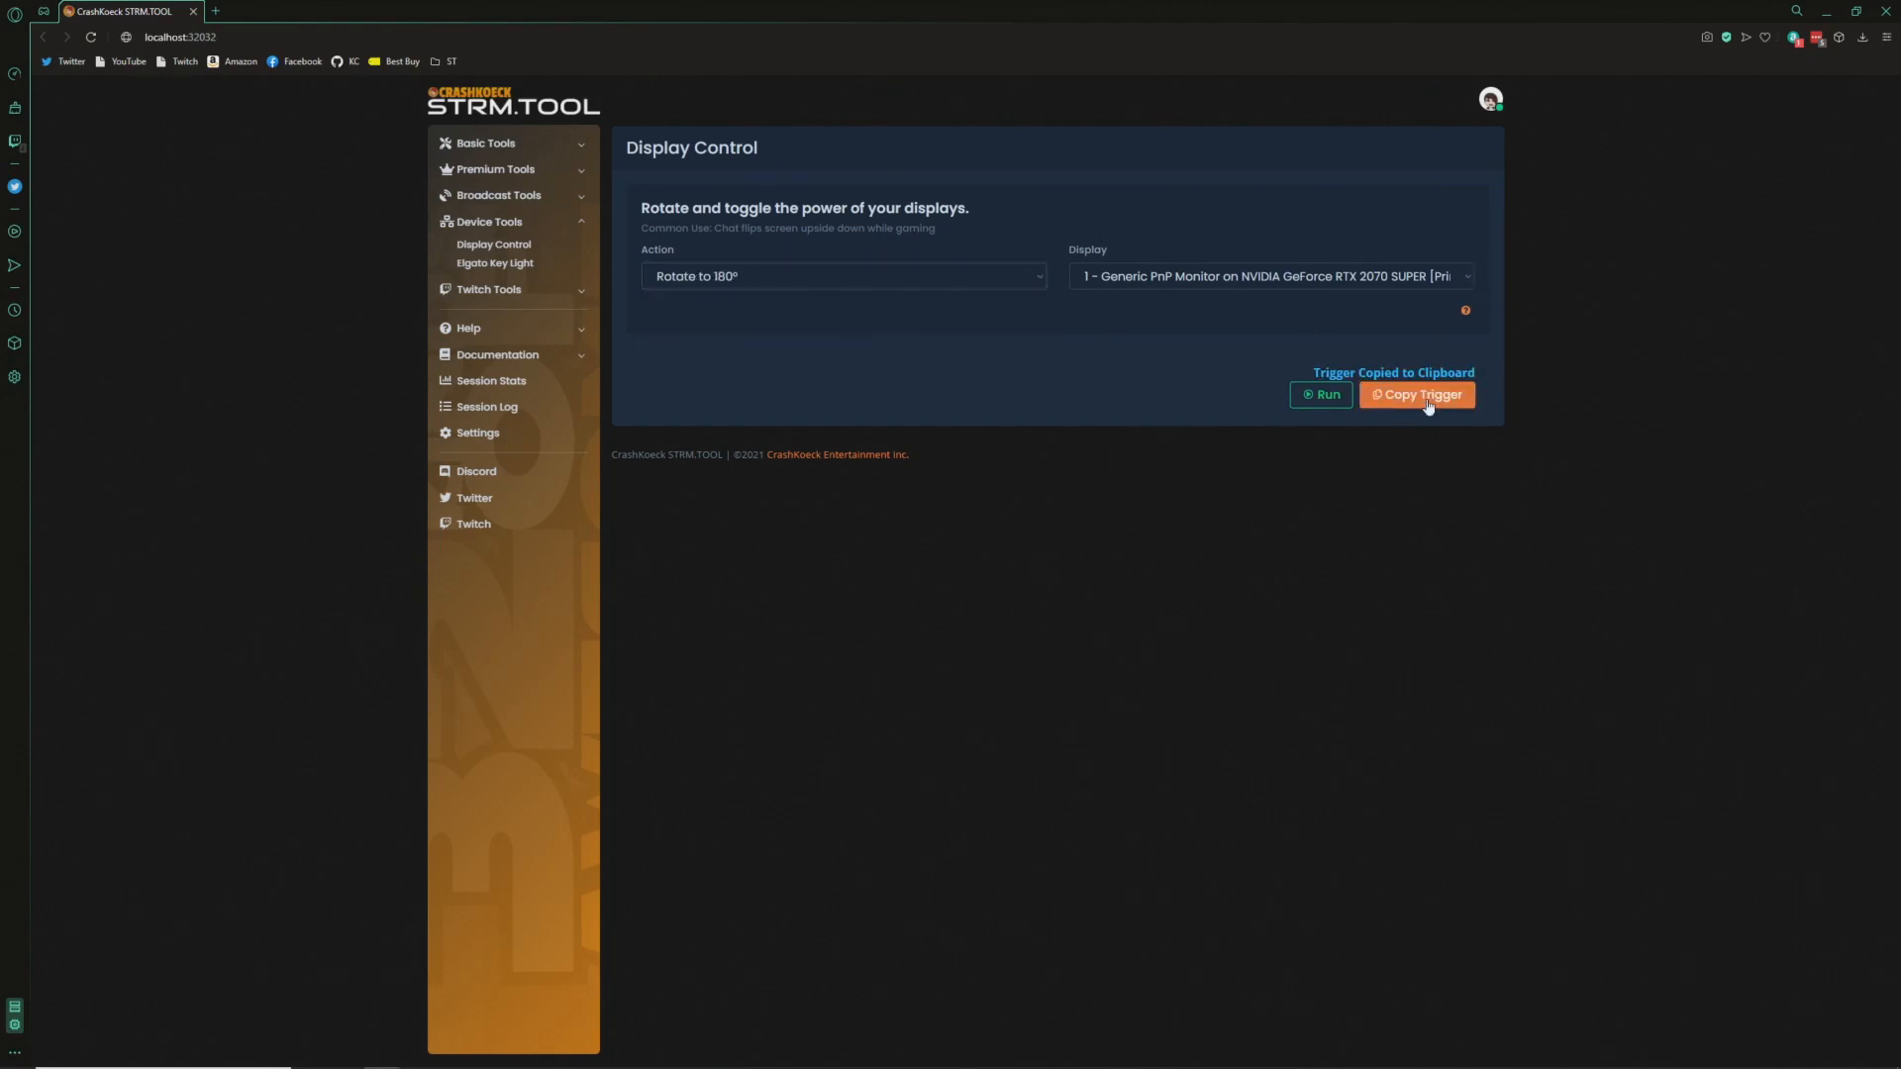
# - Insert an API GET line with the pasted 180° rotation URL directly below the channel point event
pyautogui.hotkey('alt', 'Tab')
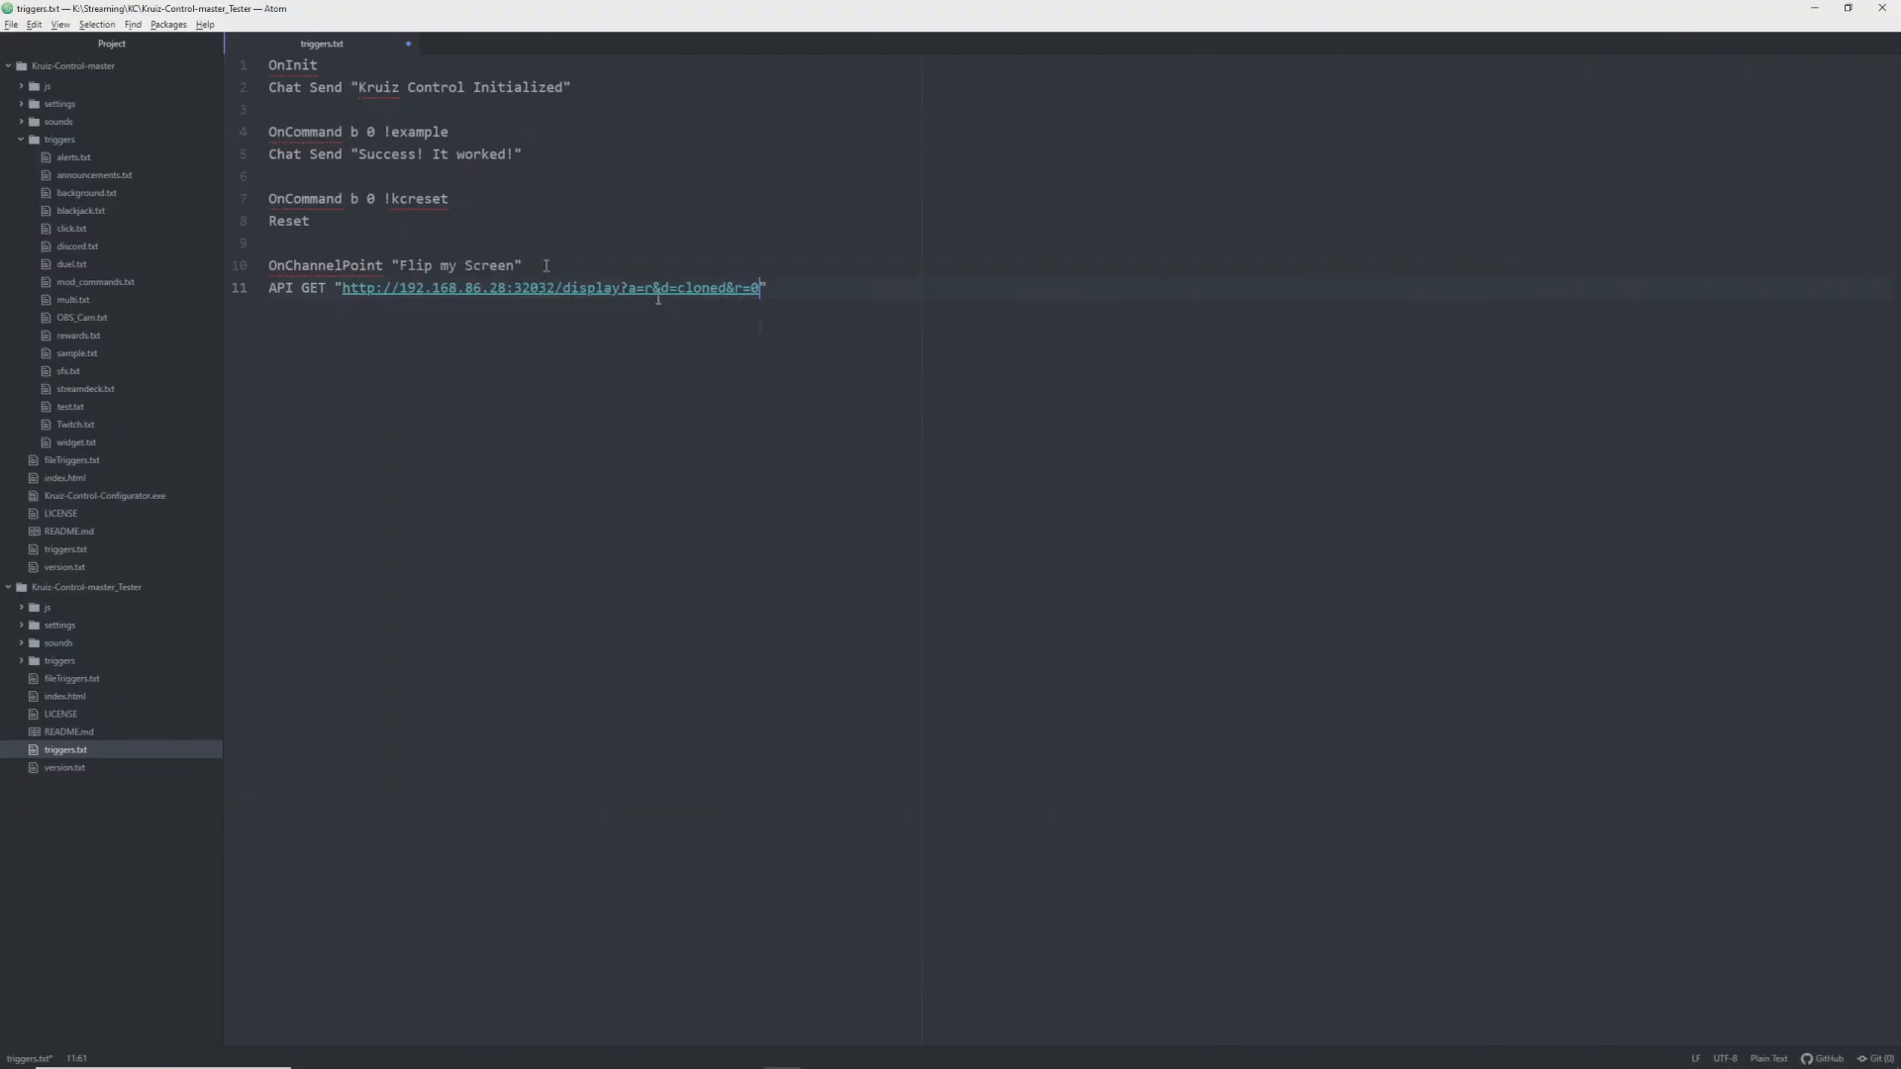
pyautogui.click(592, 265)
pyautogui.press('Return')
pyautogui.write('API GET "')
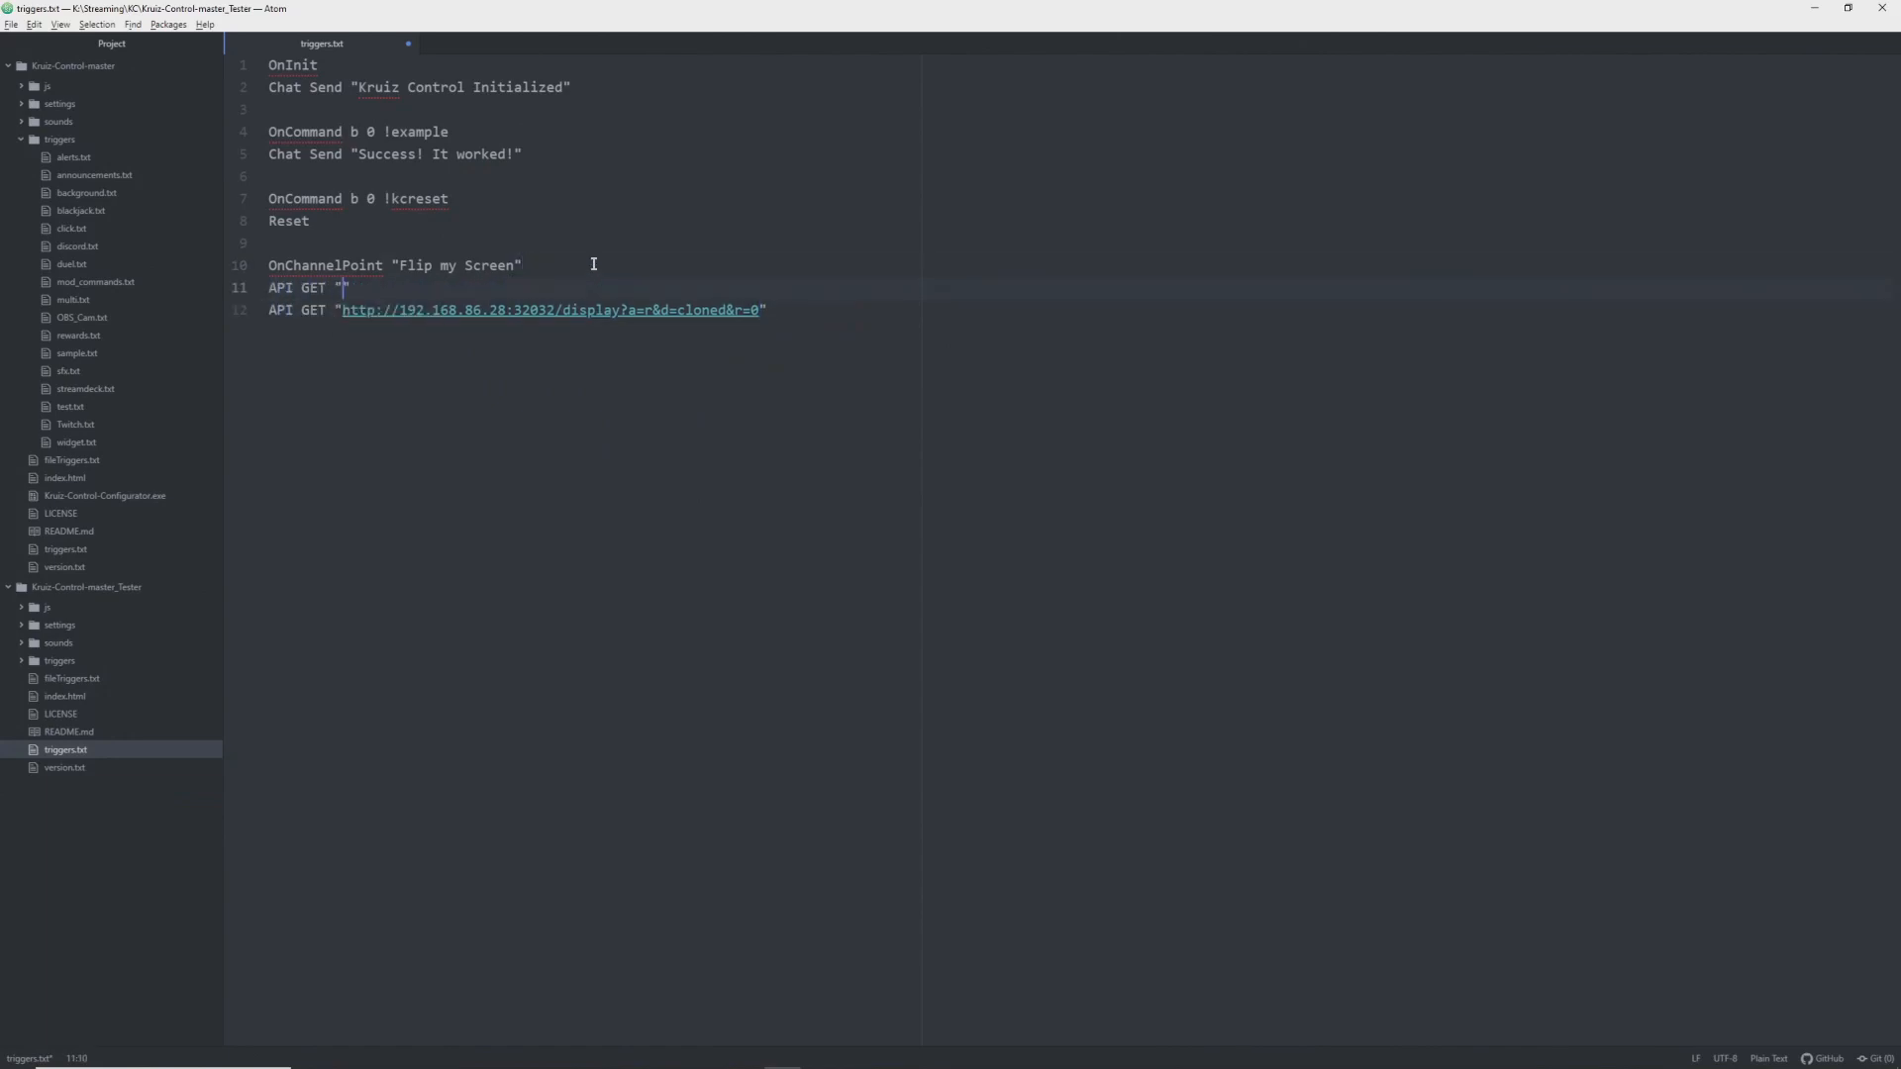
pyautogui.hotkey('ctrl', 'v')
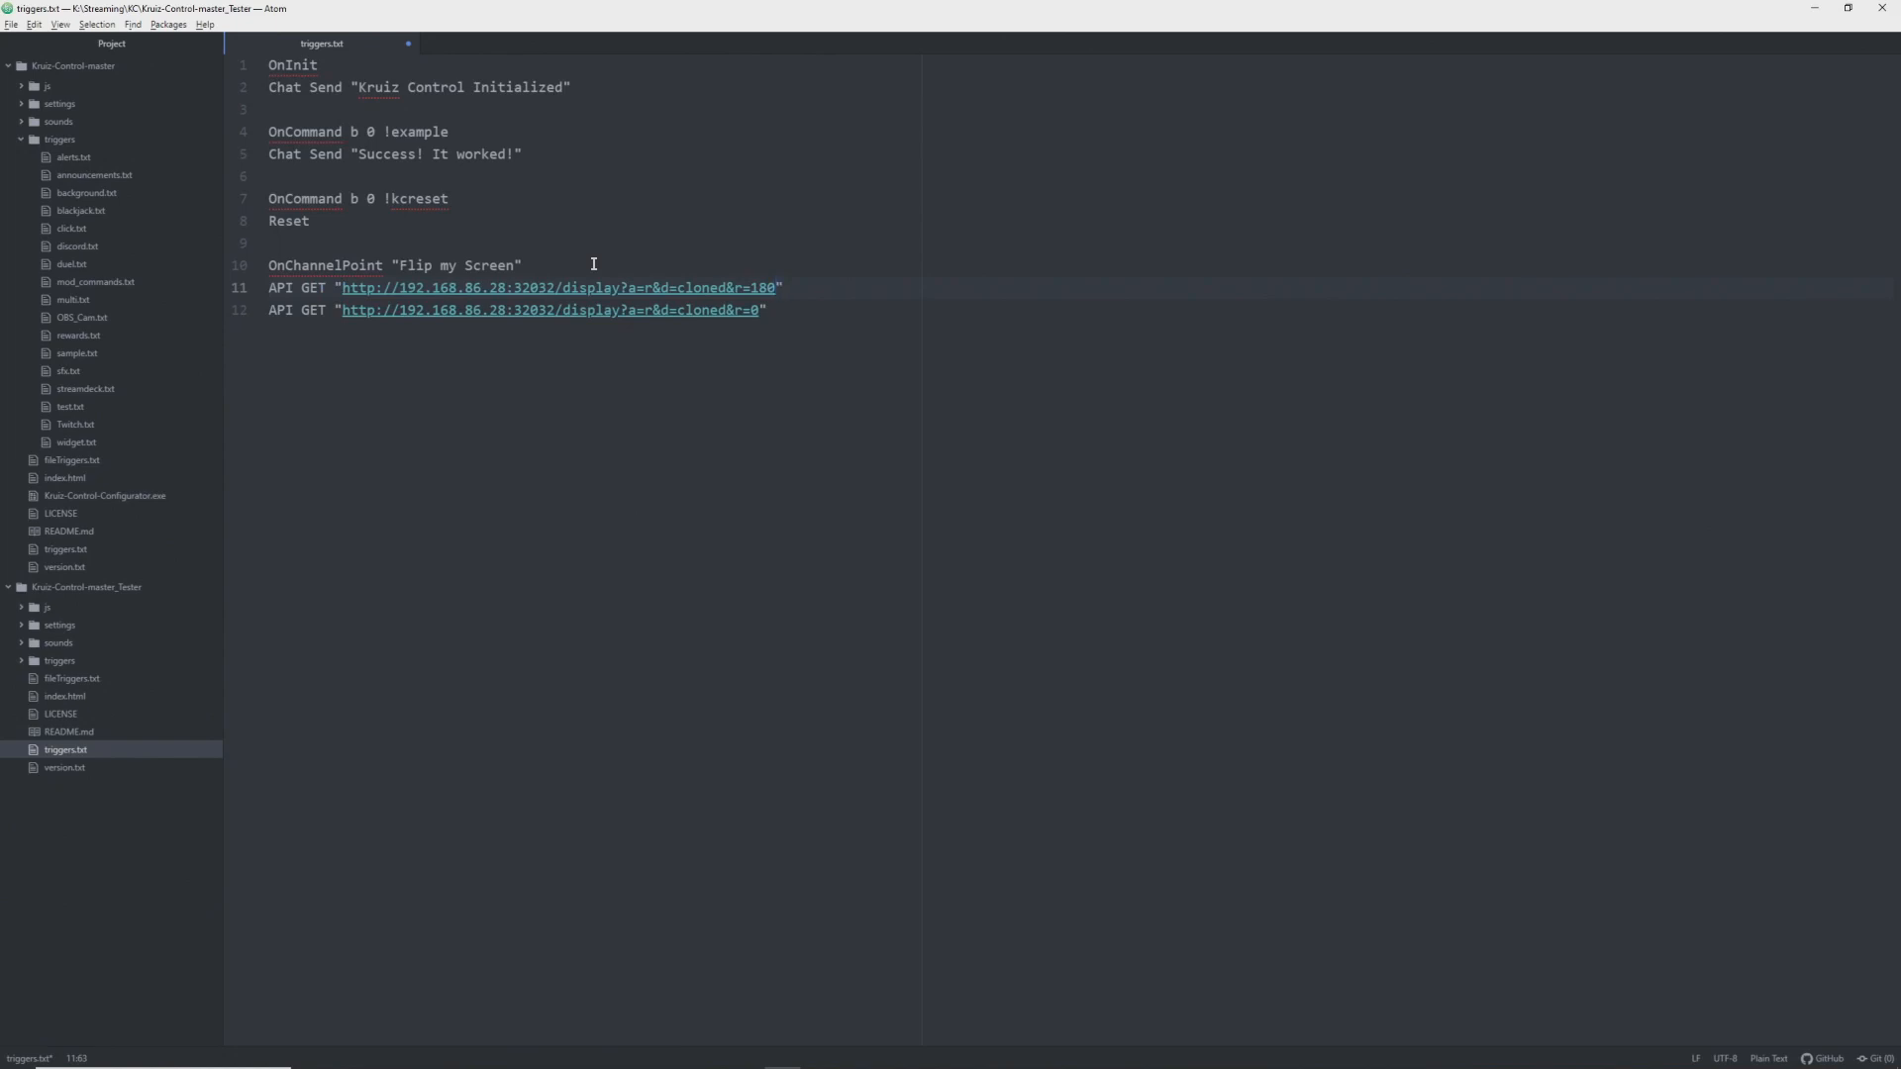
# - Add a Delay 30 line between the rotate and reset API GET calls
pyautogui.press('End')
pyautogui.press('Return')
pyautogui.write('Delay 30')
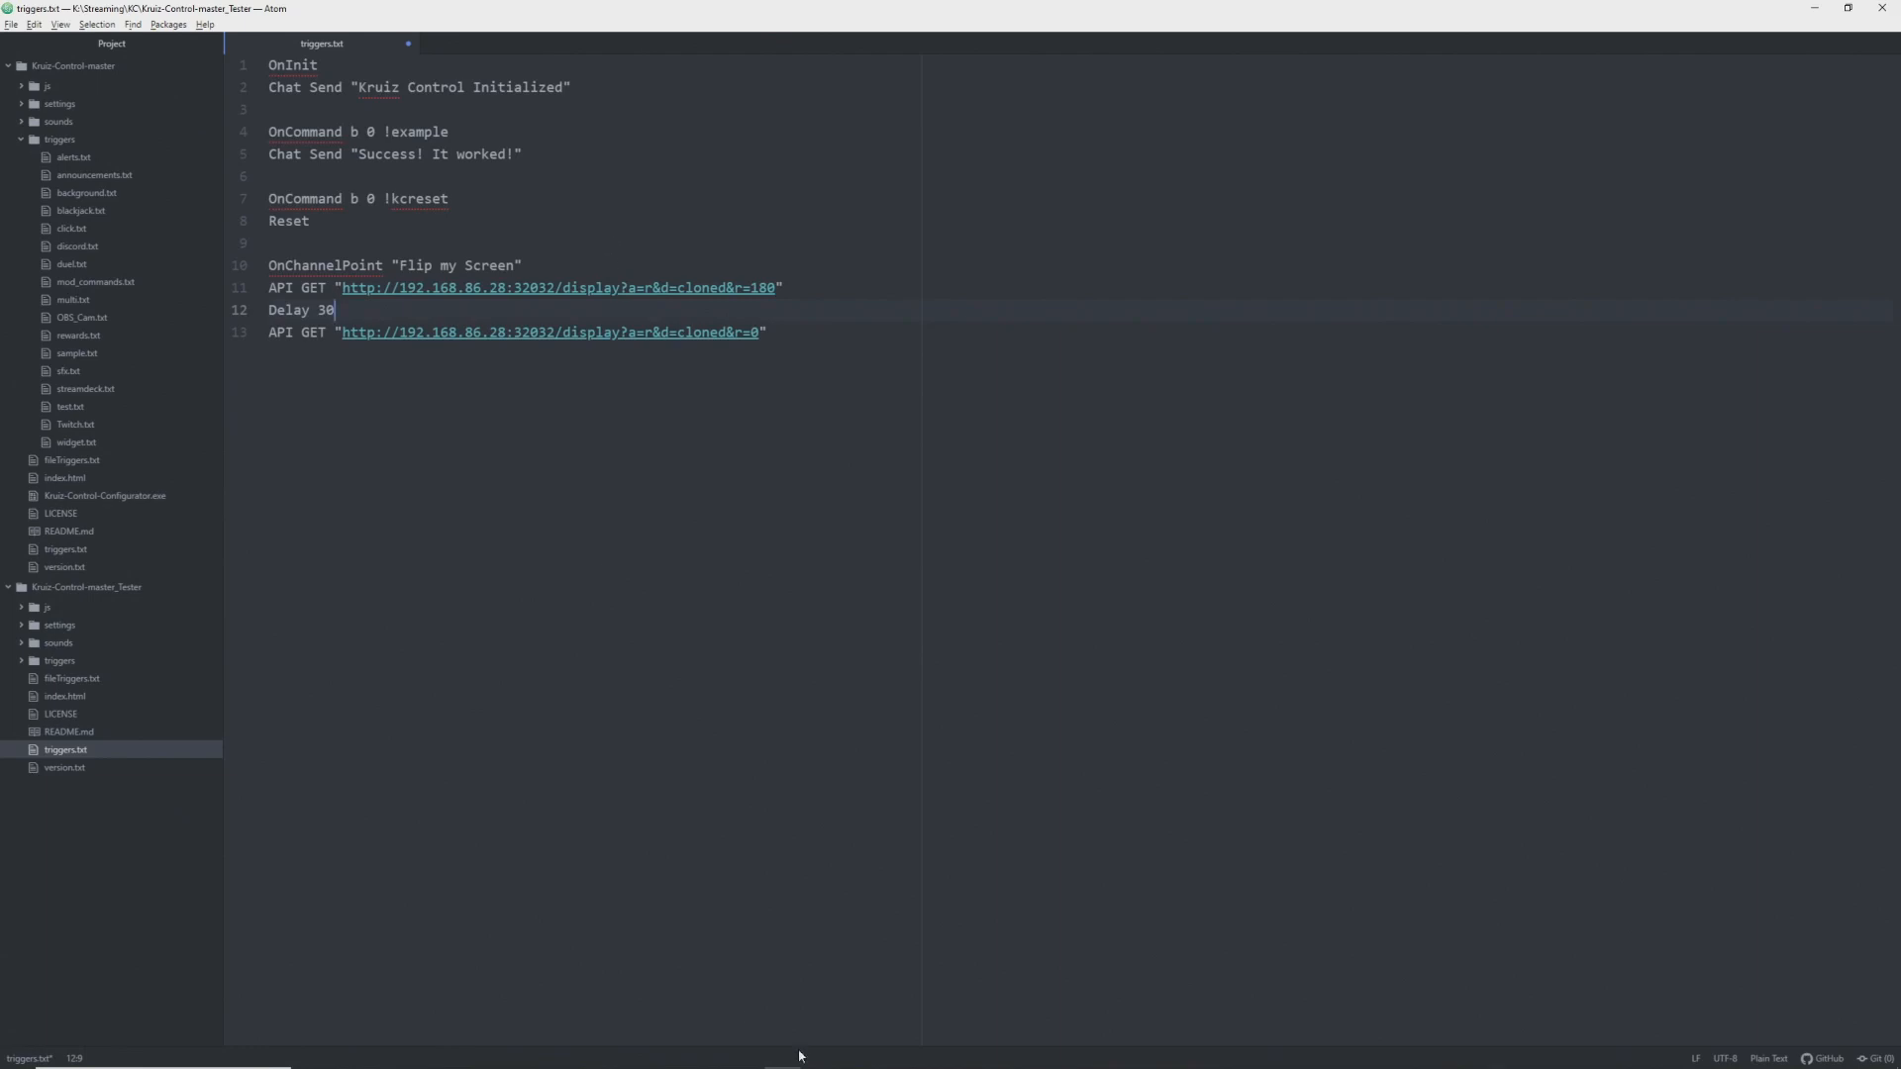
# - Test the Rotate to 180° action with Run, then reset the display rotation
pyautogui.click(746, 1054)
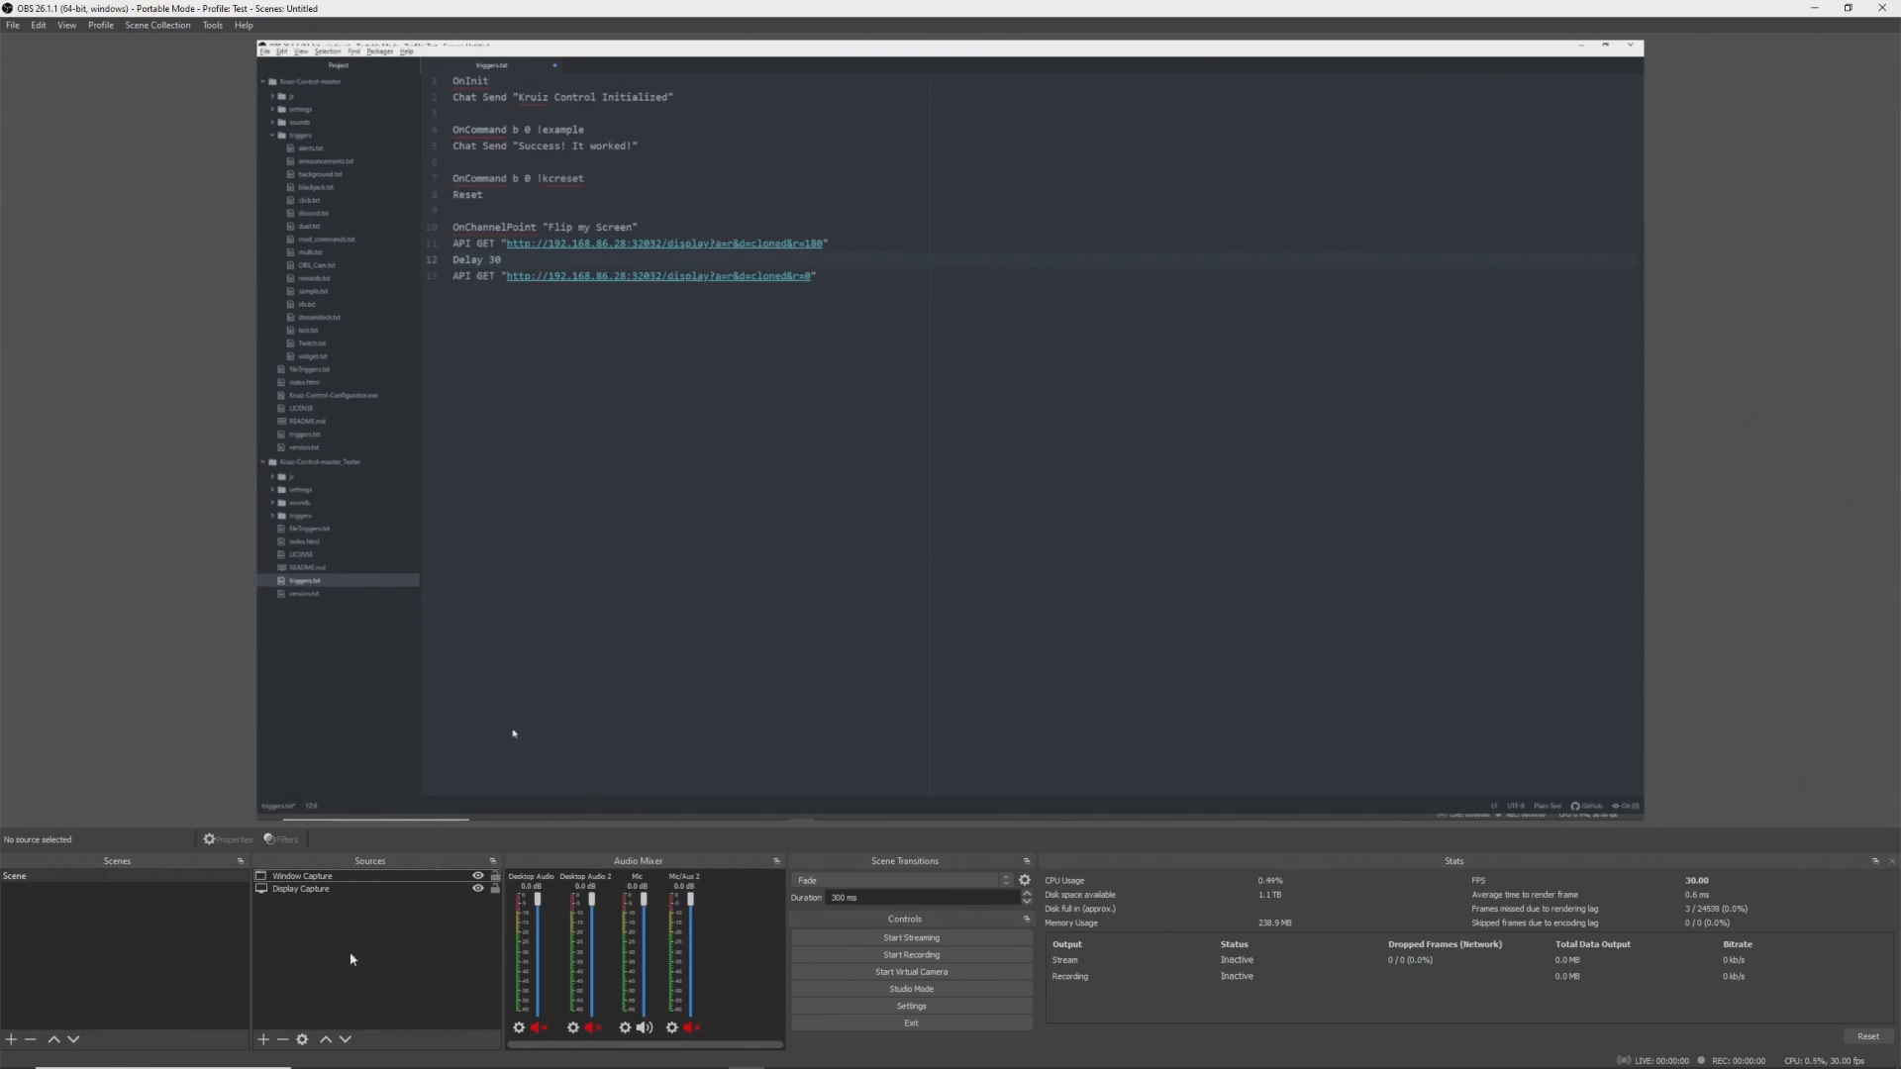
pyautogui.click(382, 1055)
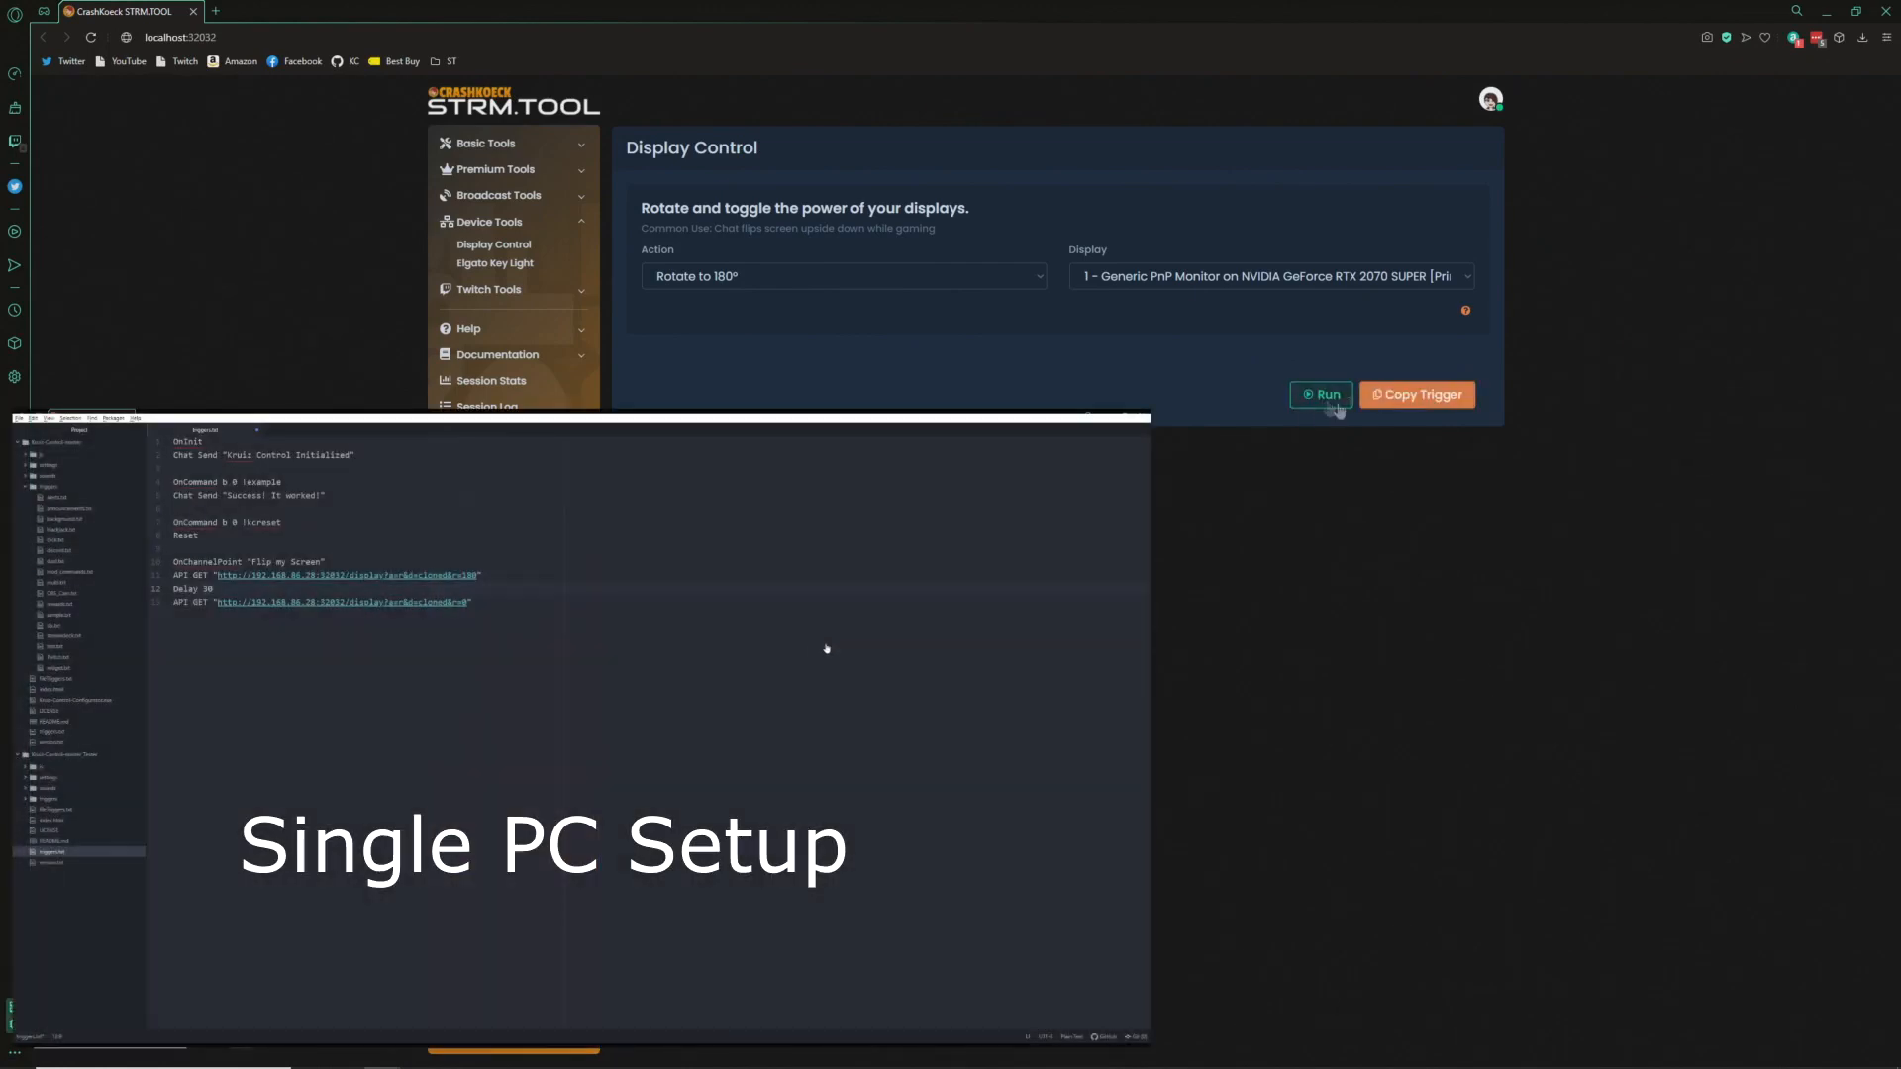
pyautogui.click(1320, 398)
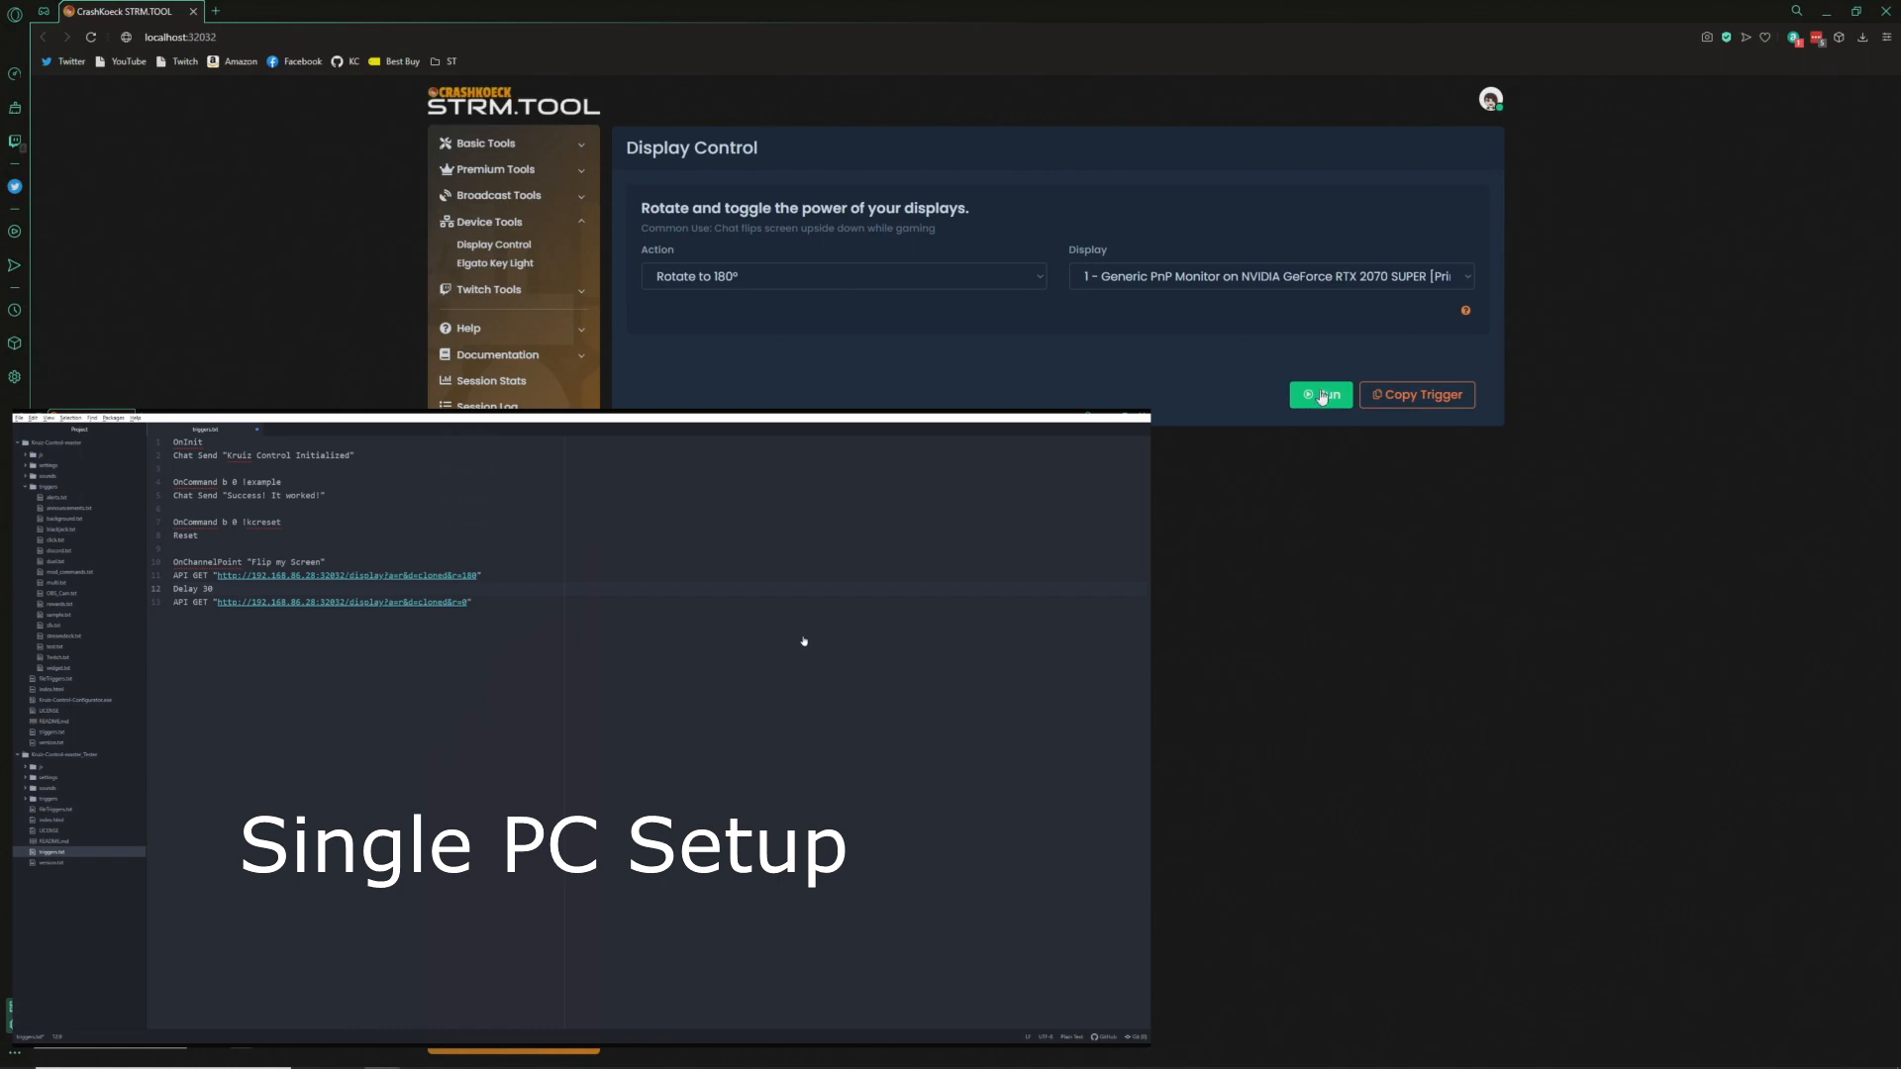
pyautogui.click(1318, 396)
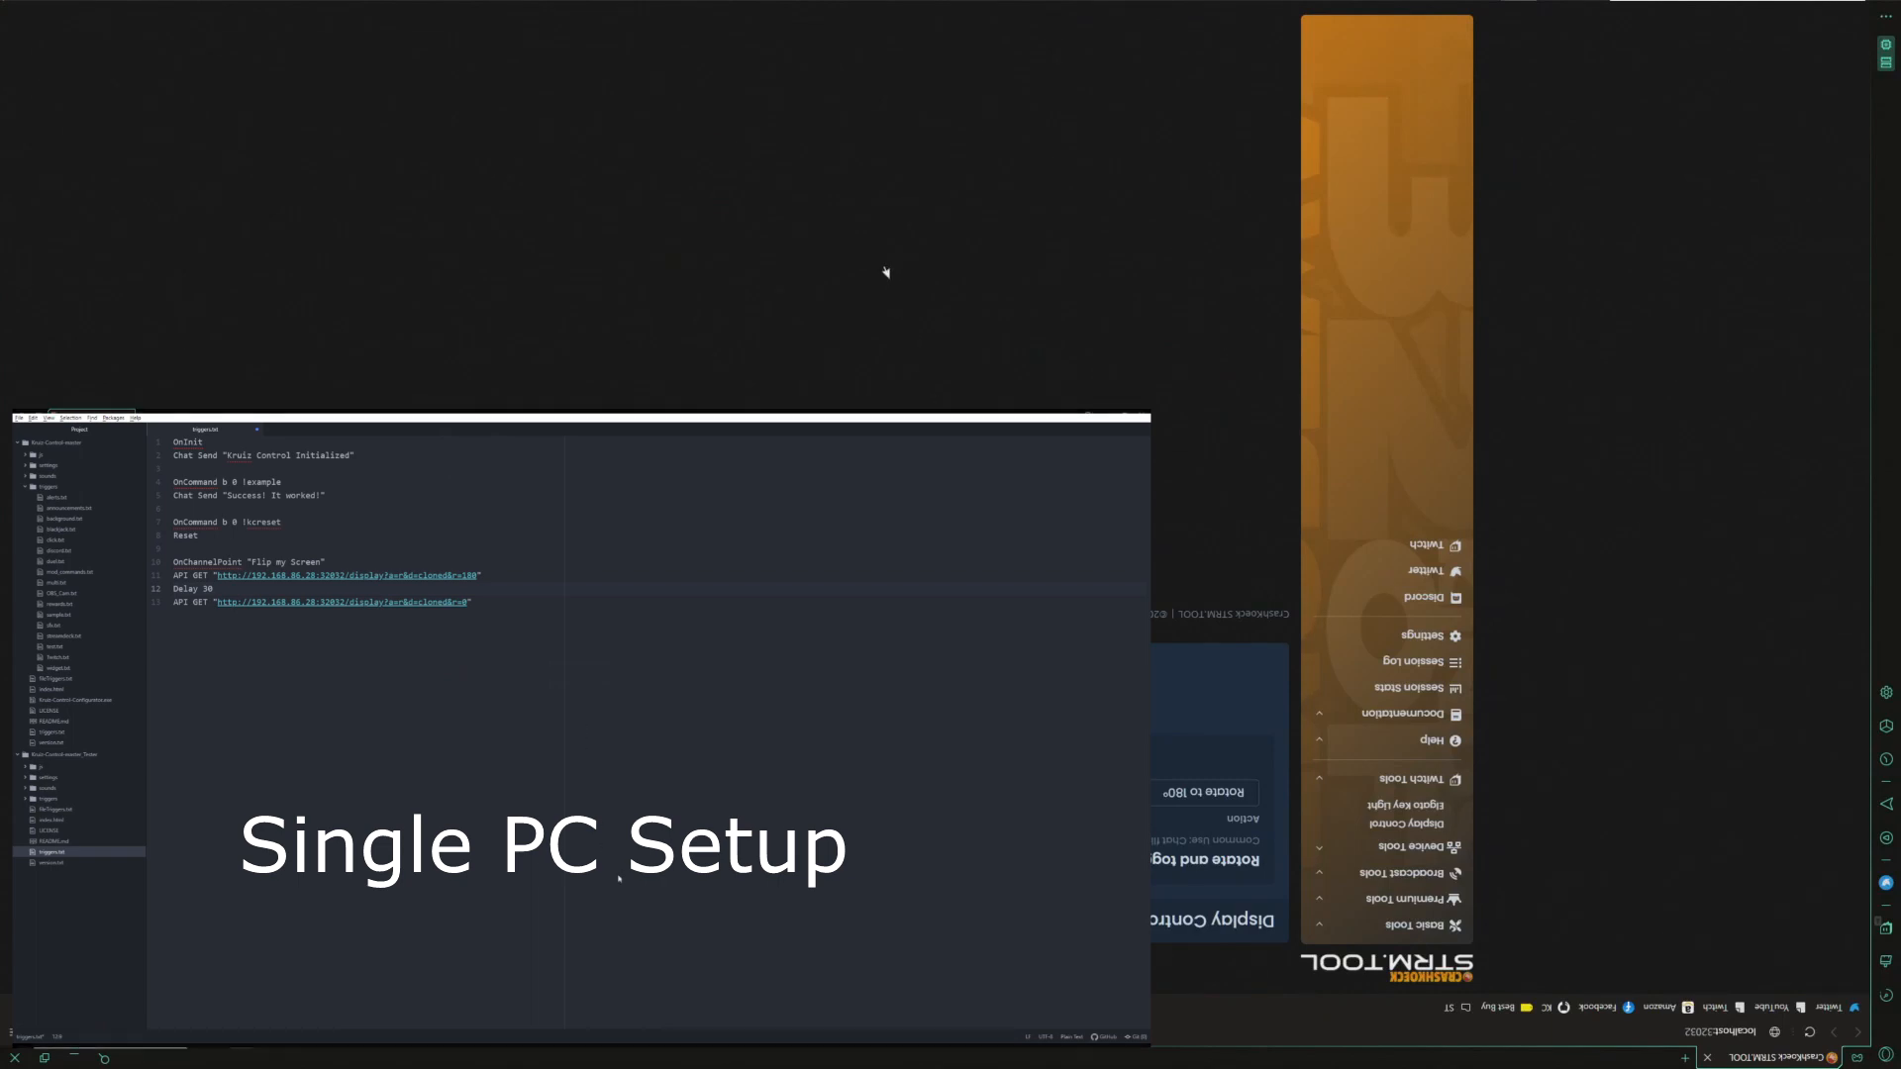
pyautogui.click(1156, 782)
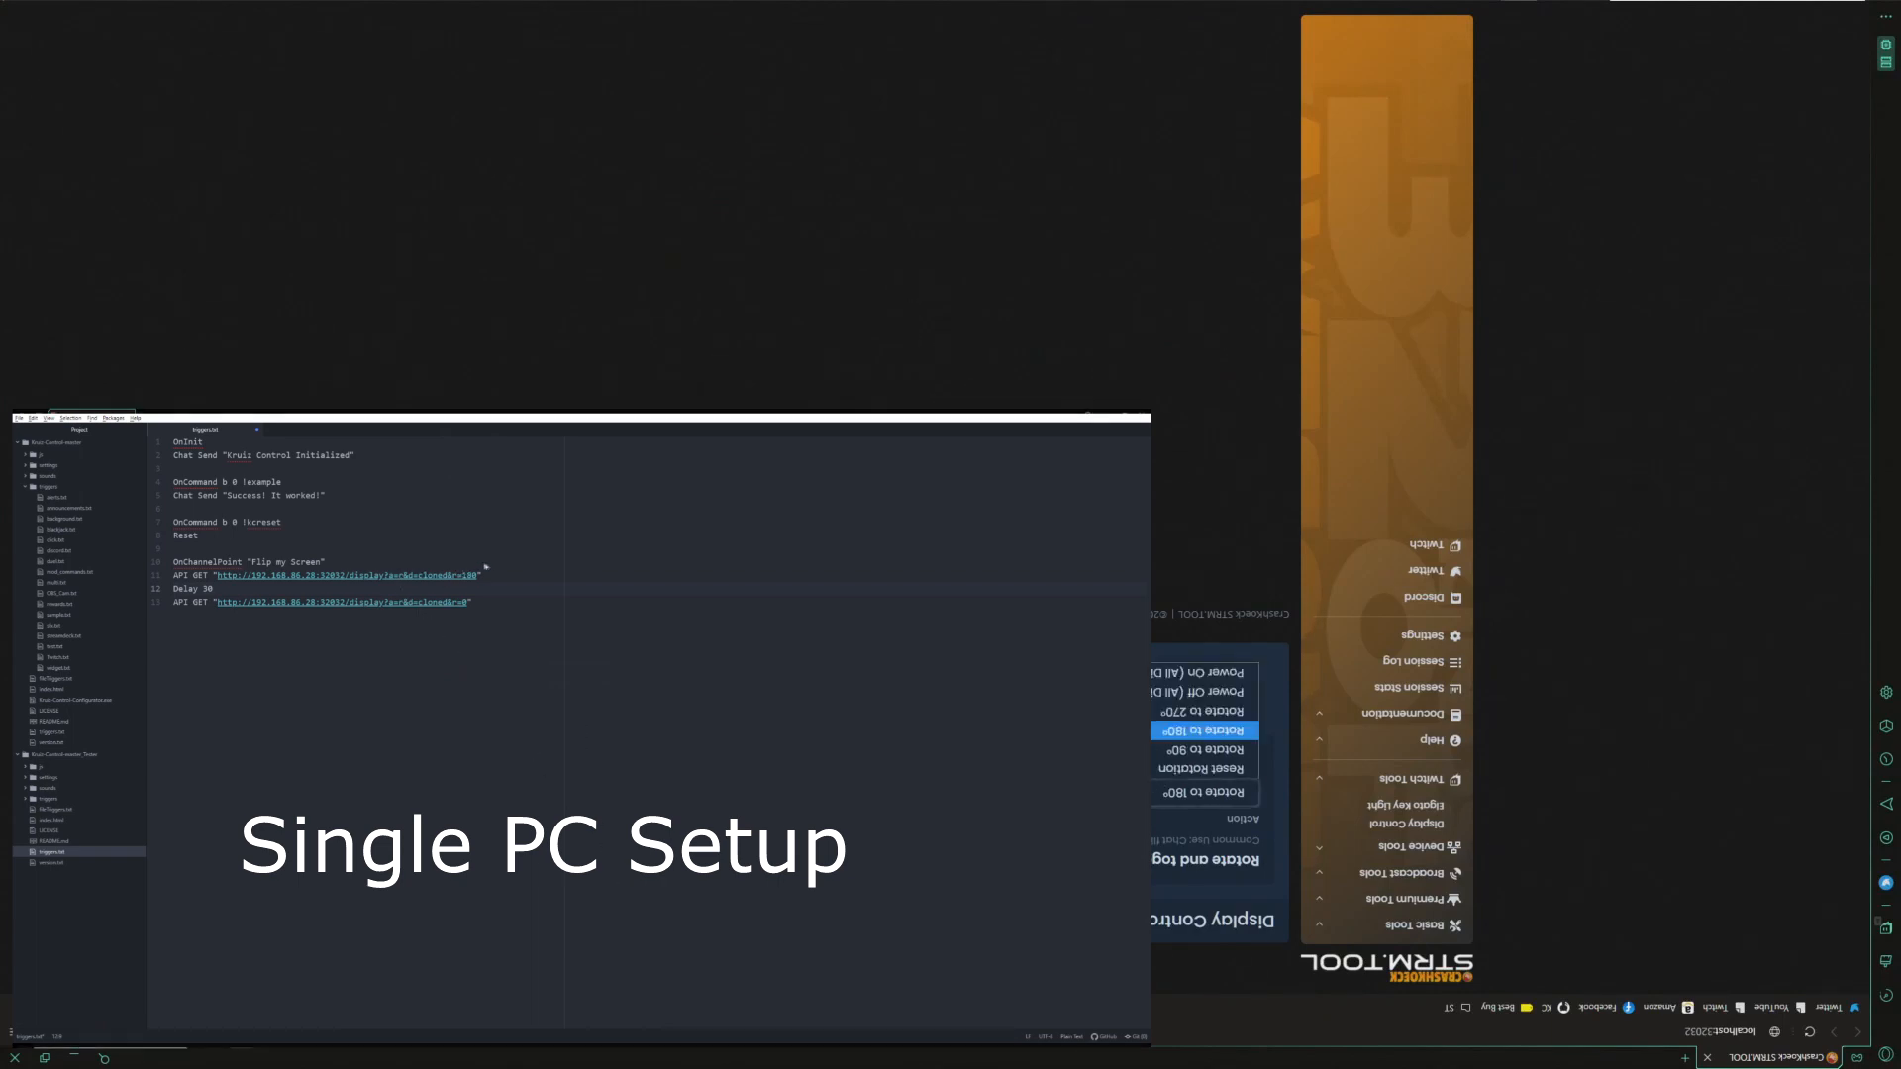
pyautogui.click(1204, 768)
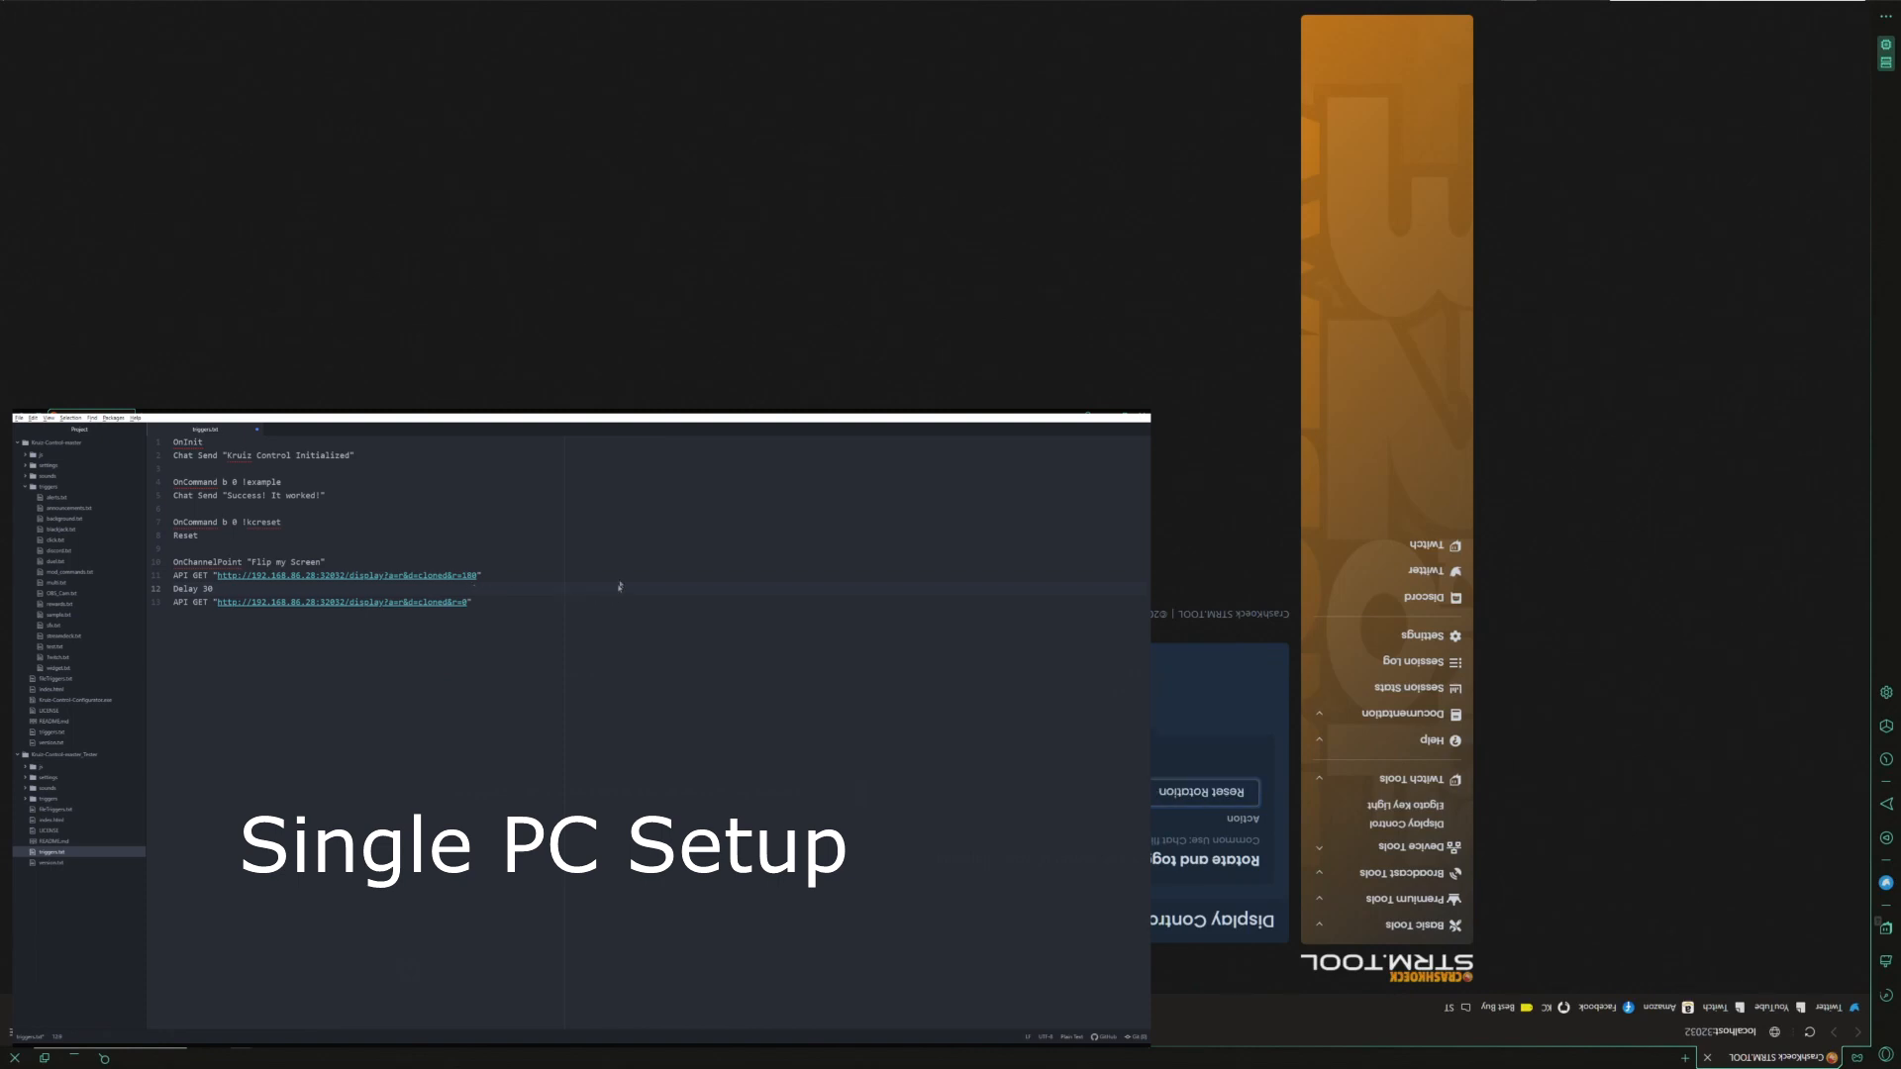
pyautogui.click(579, 673)
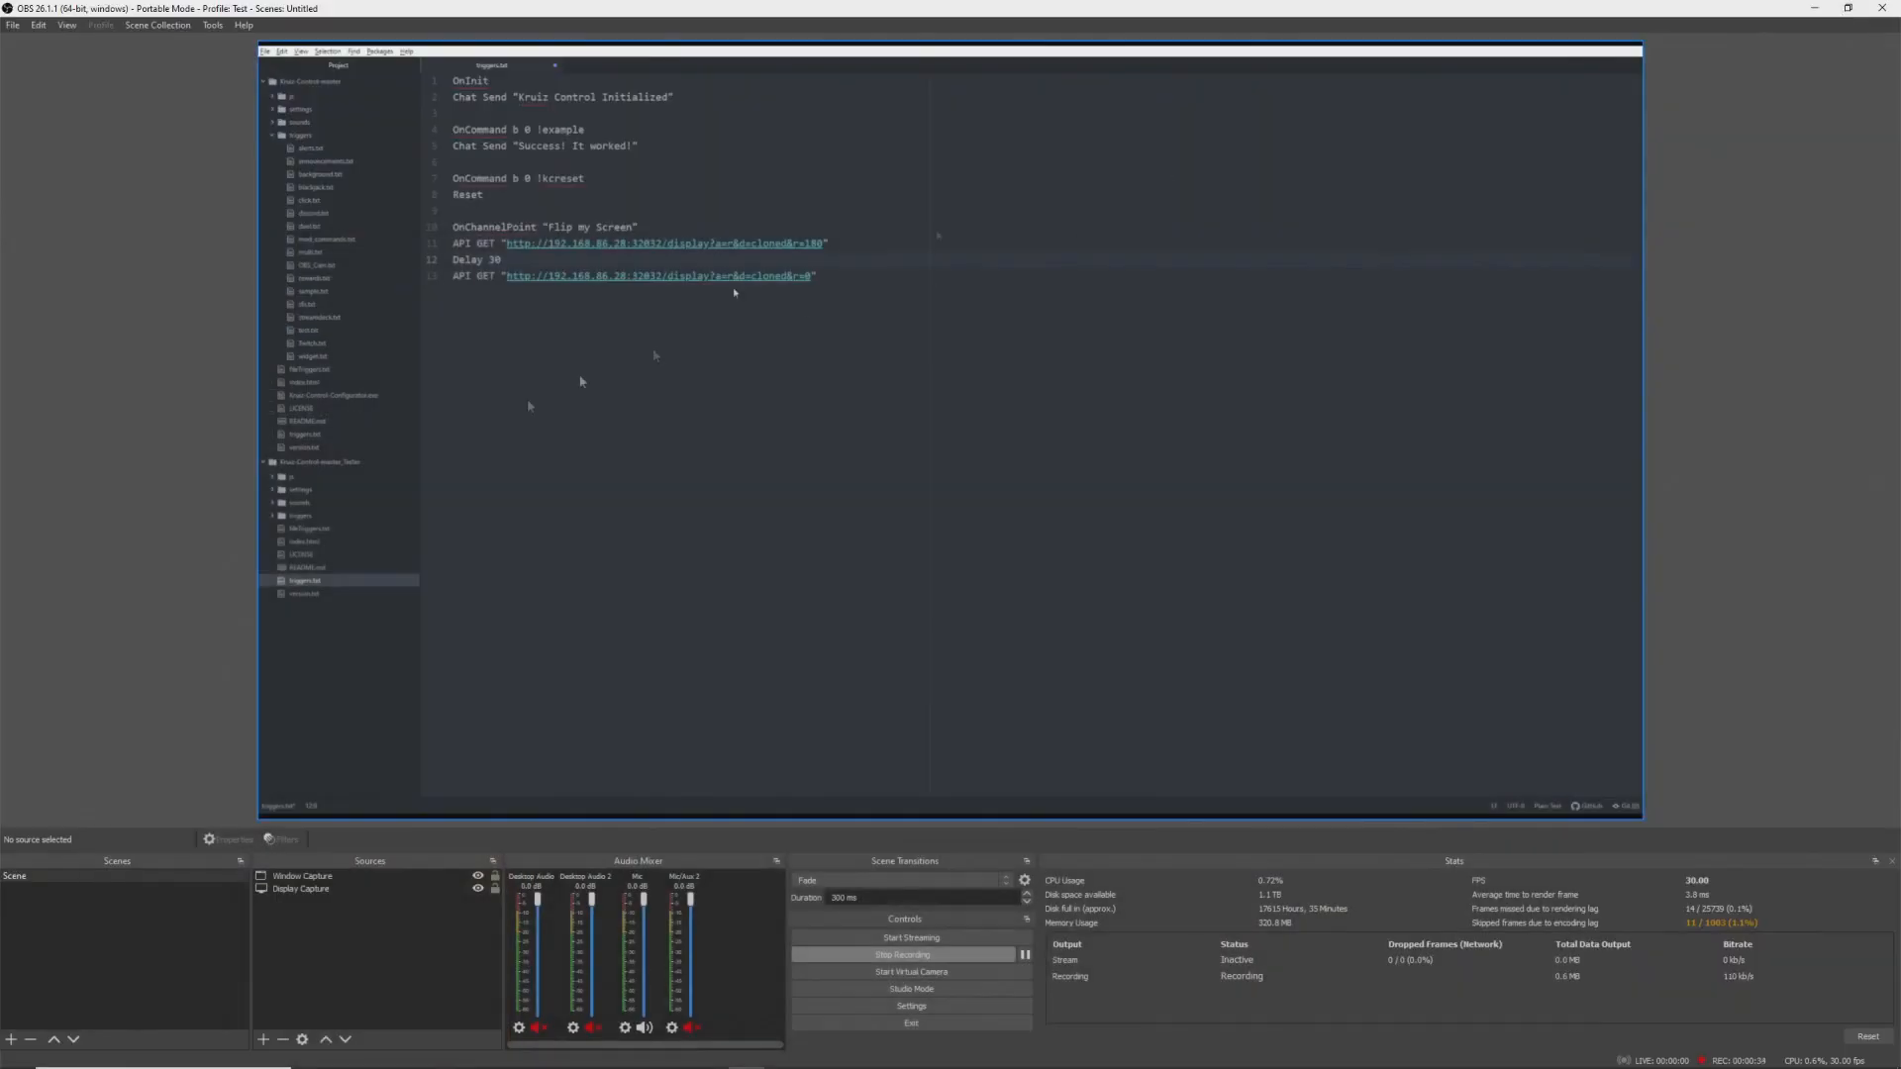
# - Open the scene's filters dialog and close it again
pyautogui.rightClick(12, 875)
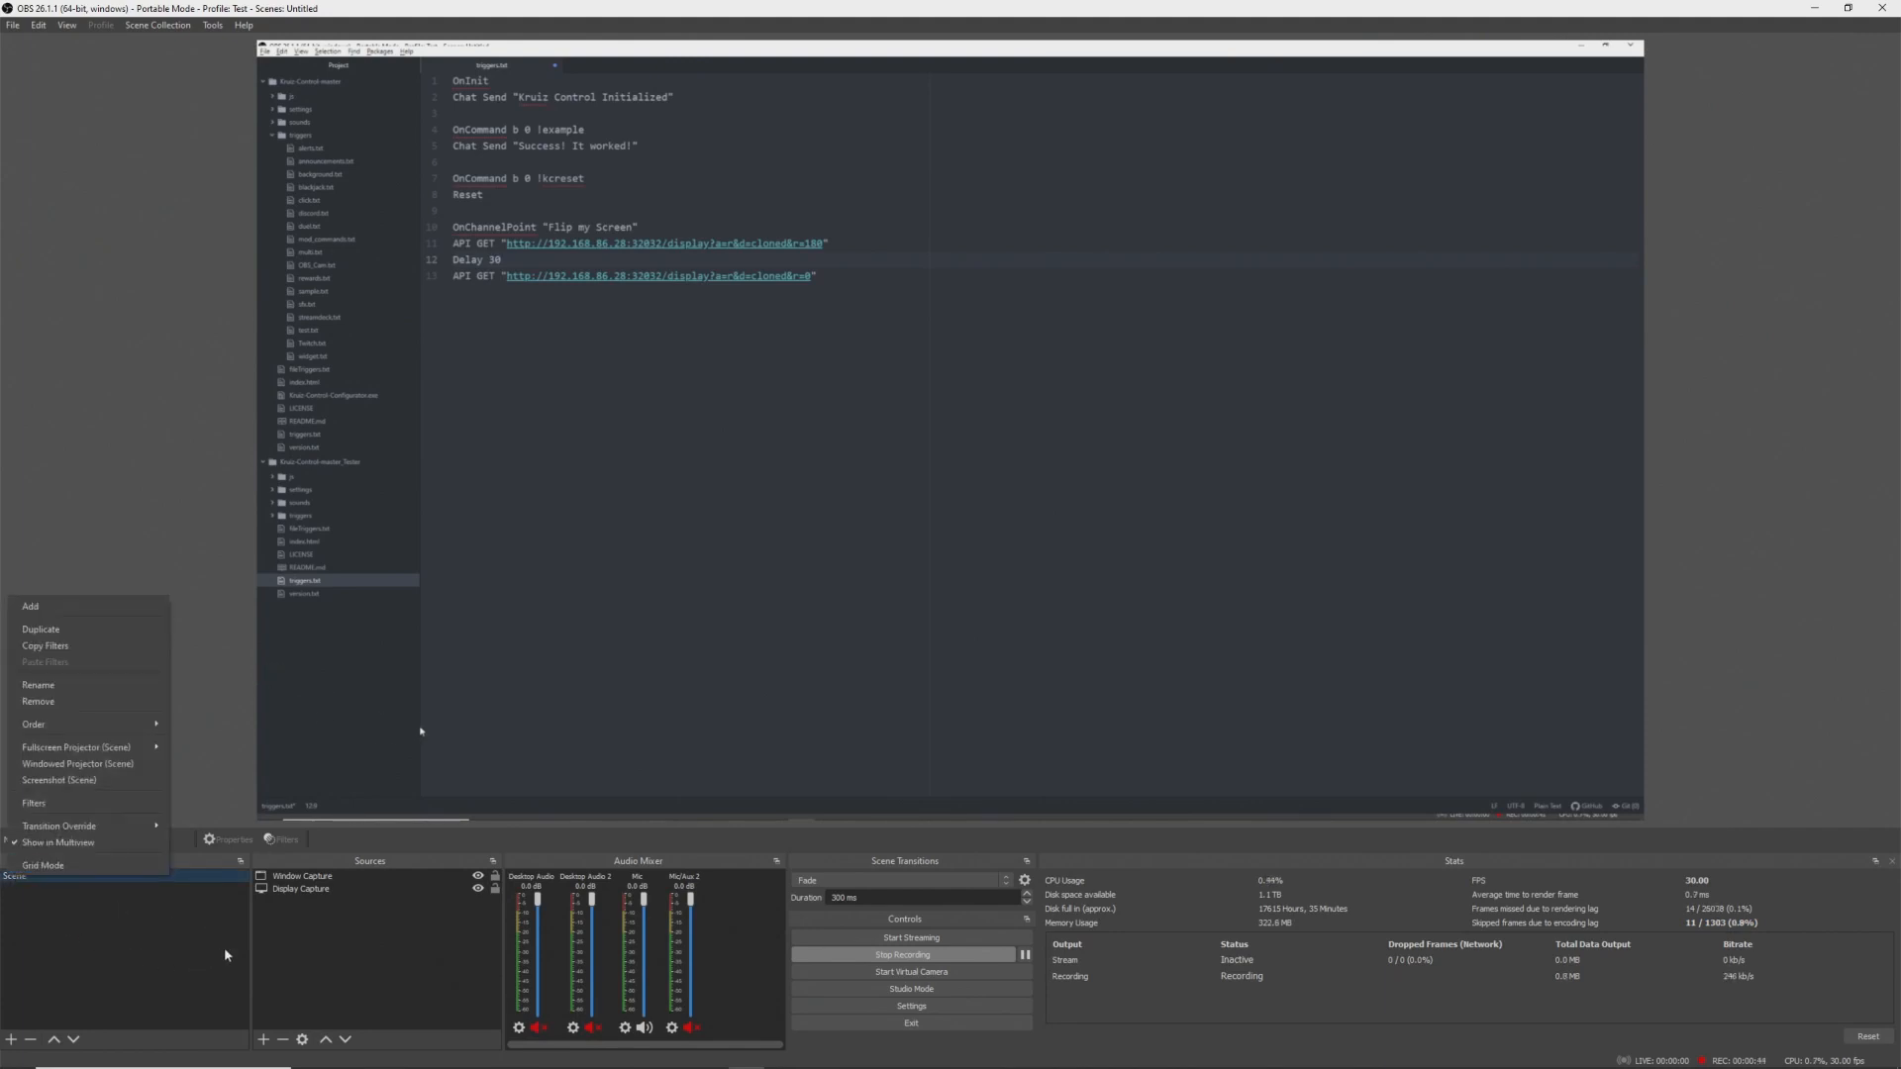
pyautogui.click(308, 888)
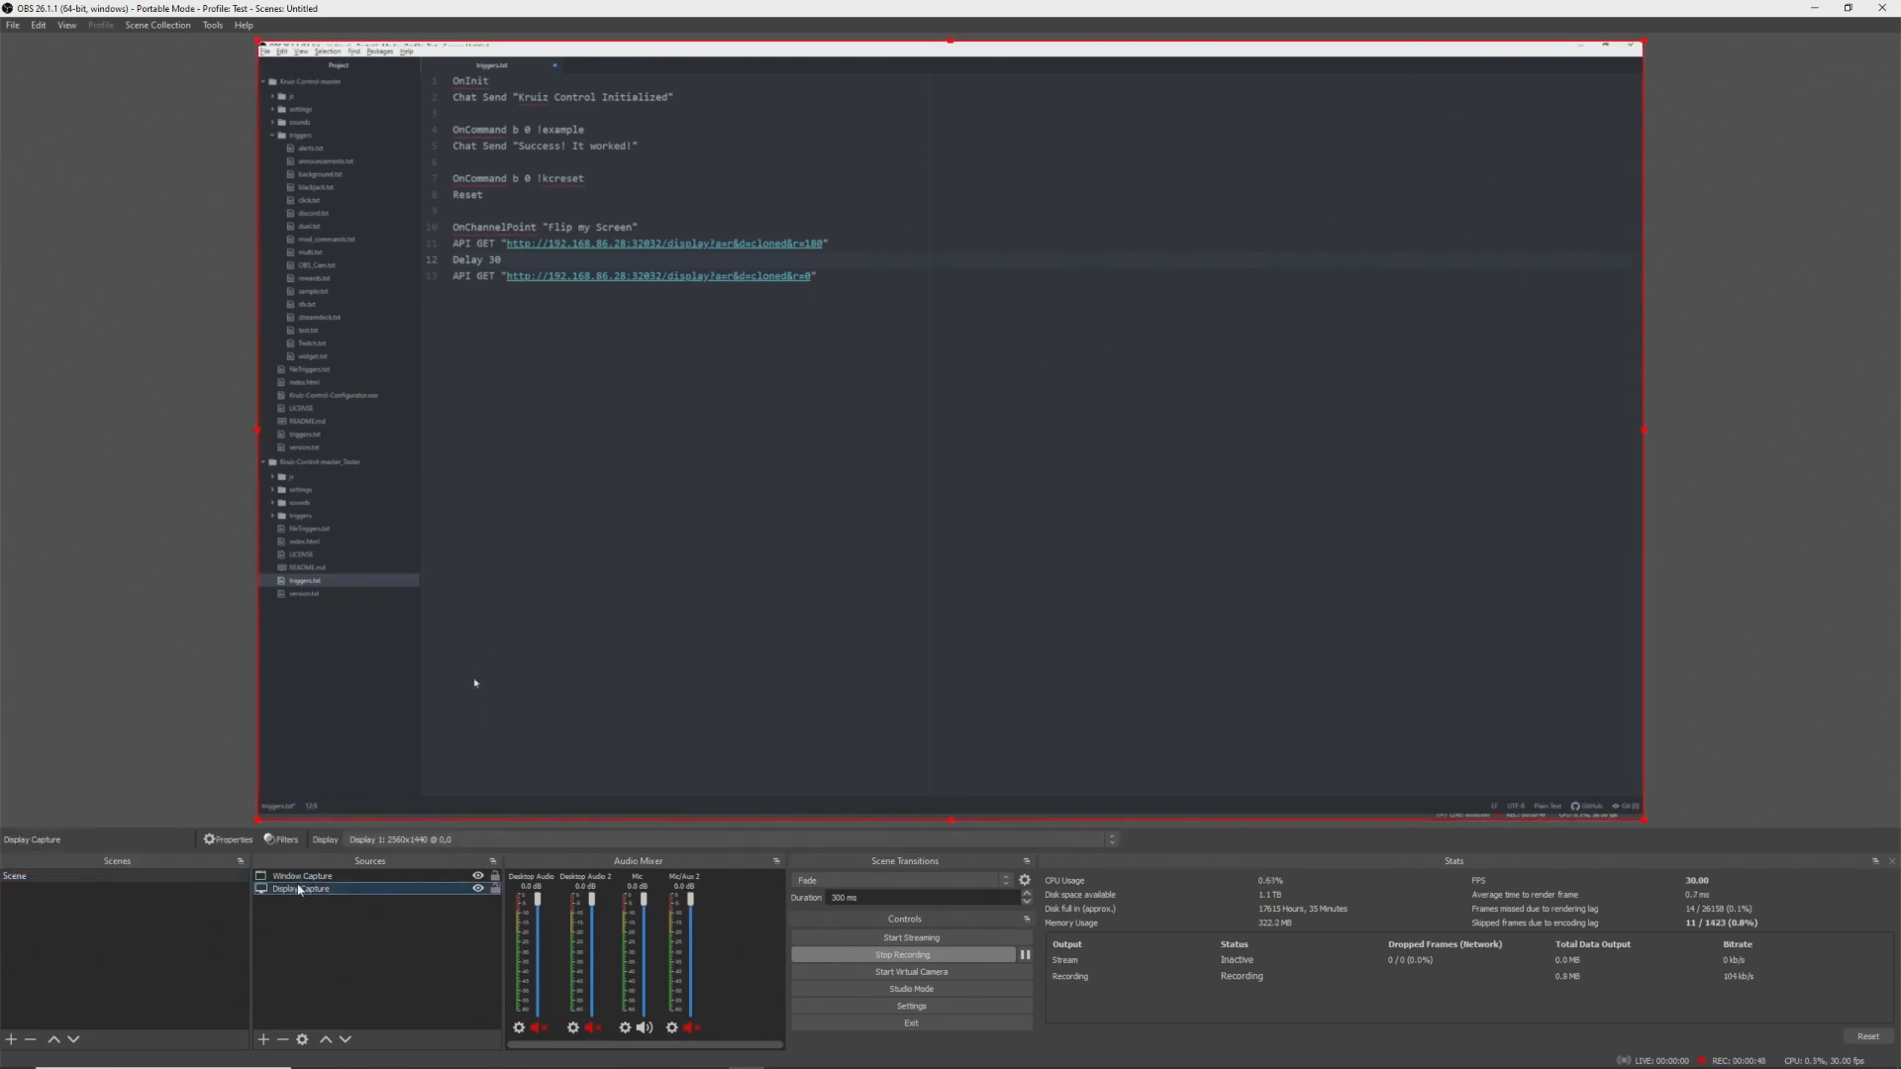
pyautogui.rightClick(14, 877)
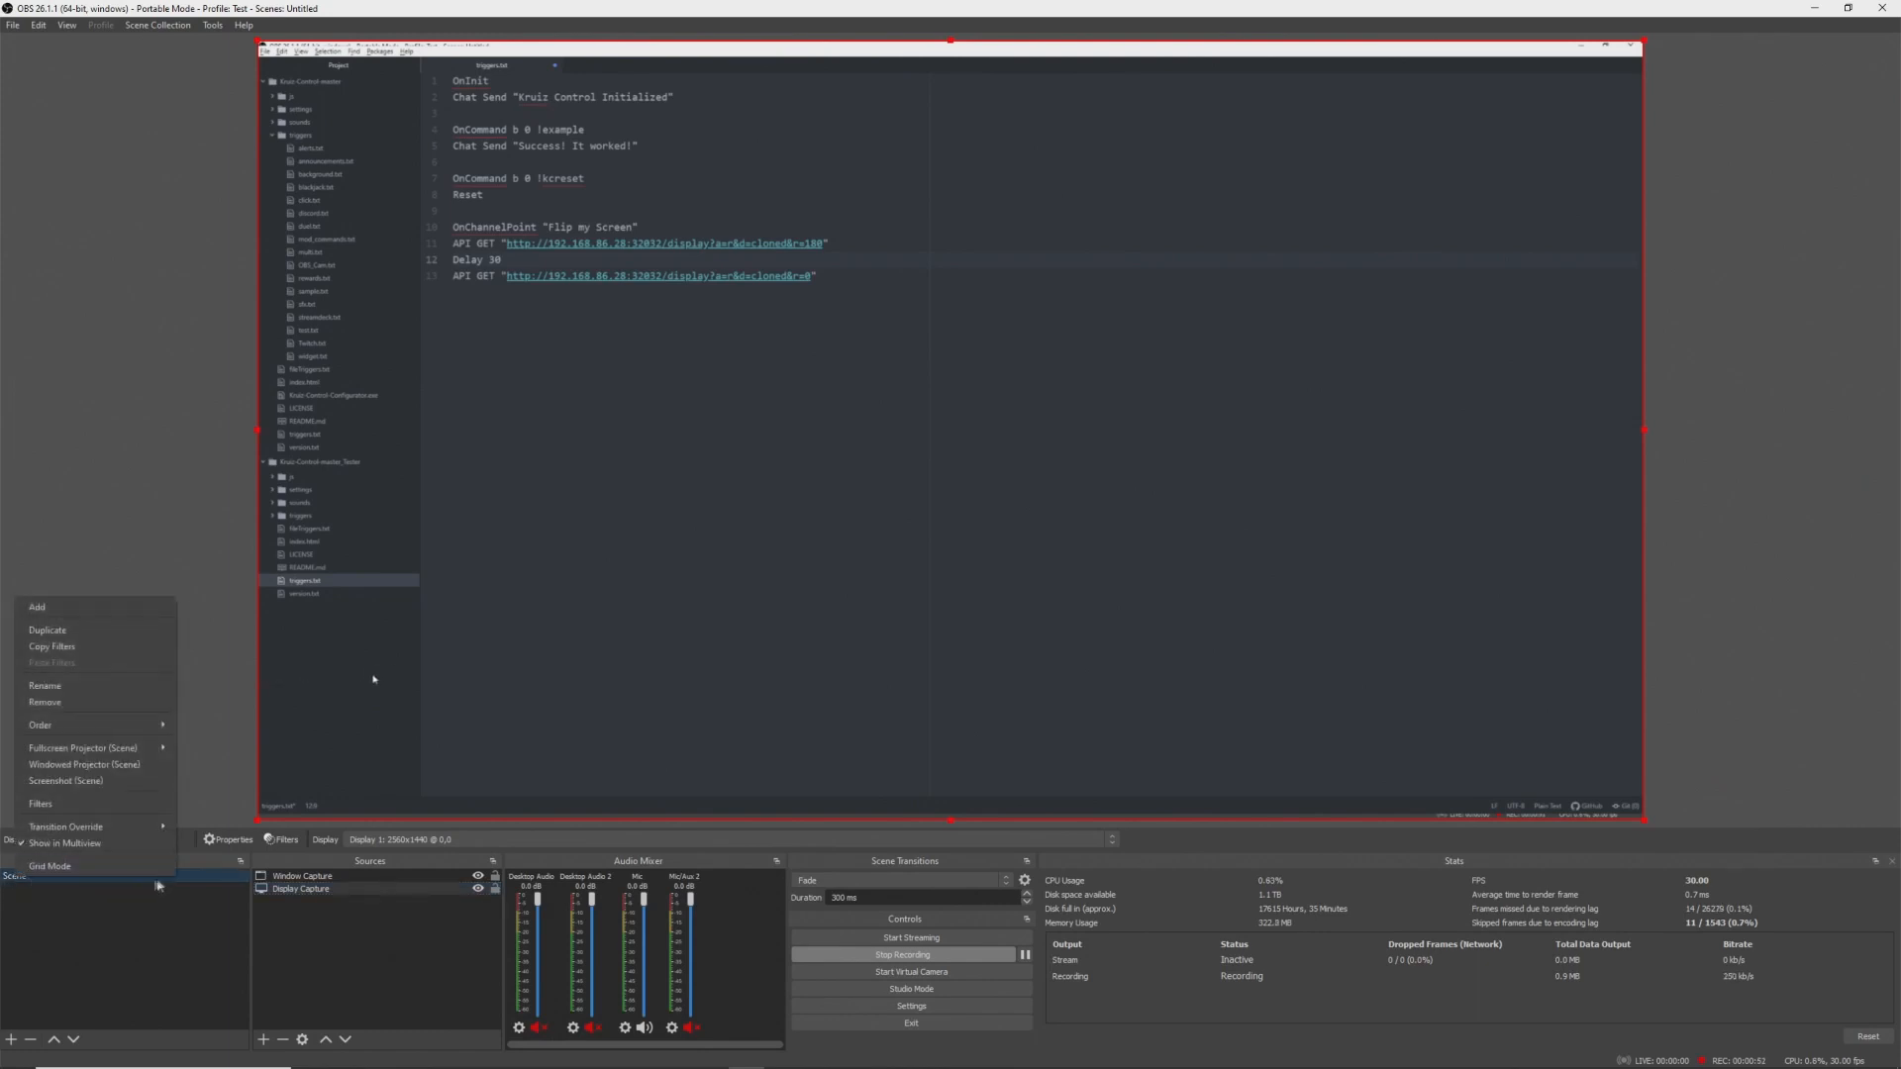
pyautogui.click(109, 806)
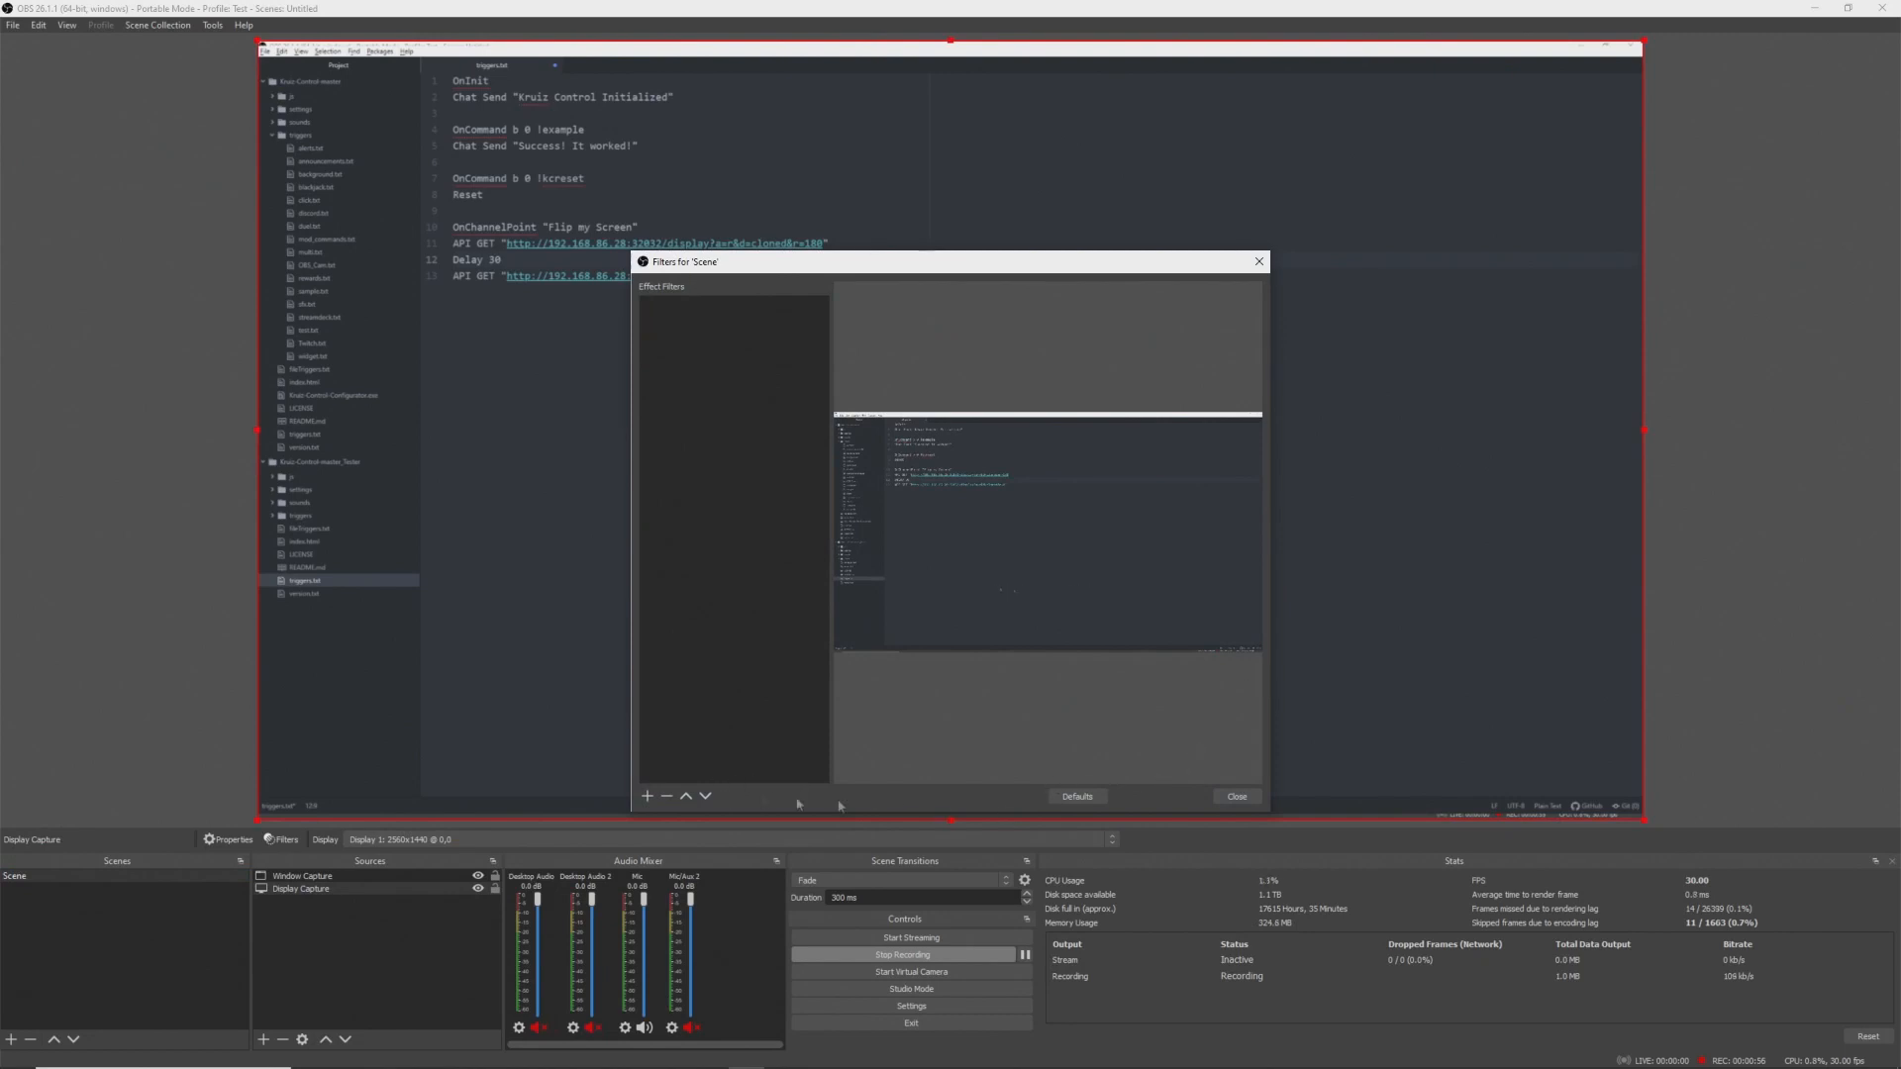
pyautogui.click(1237, 796)
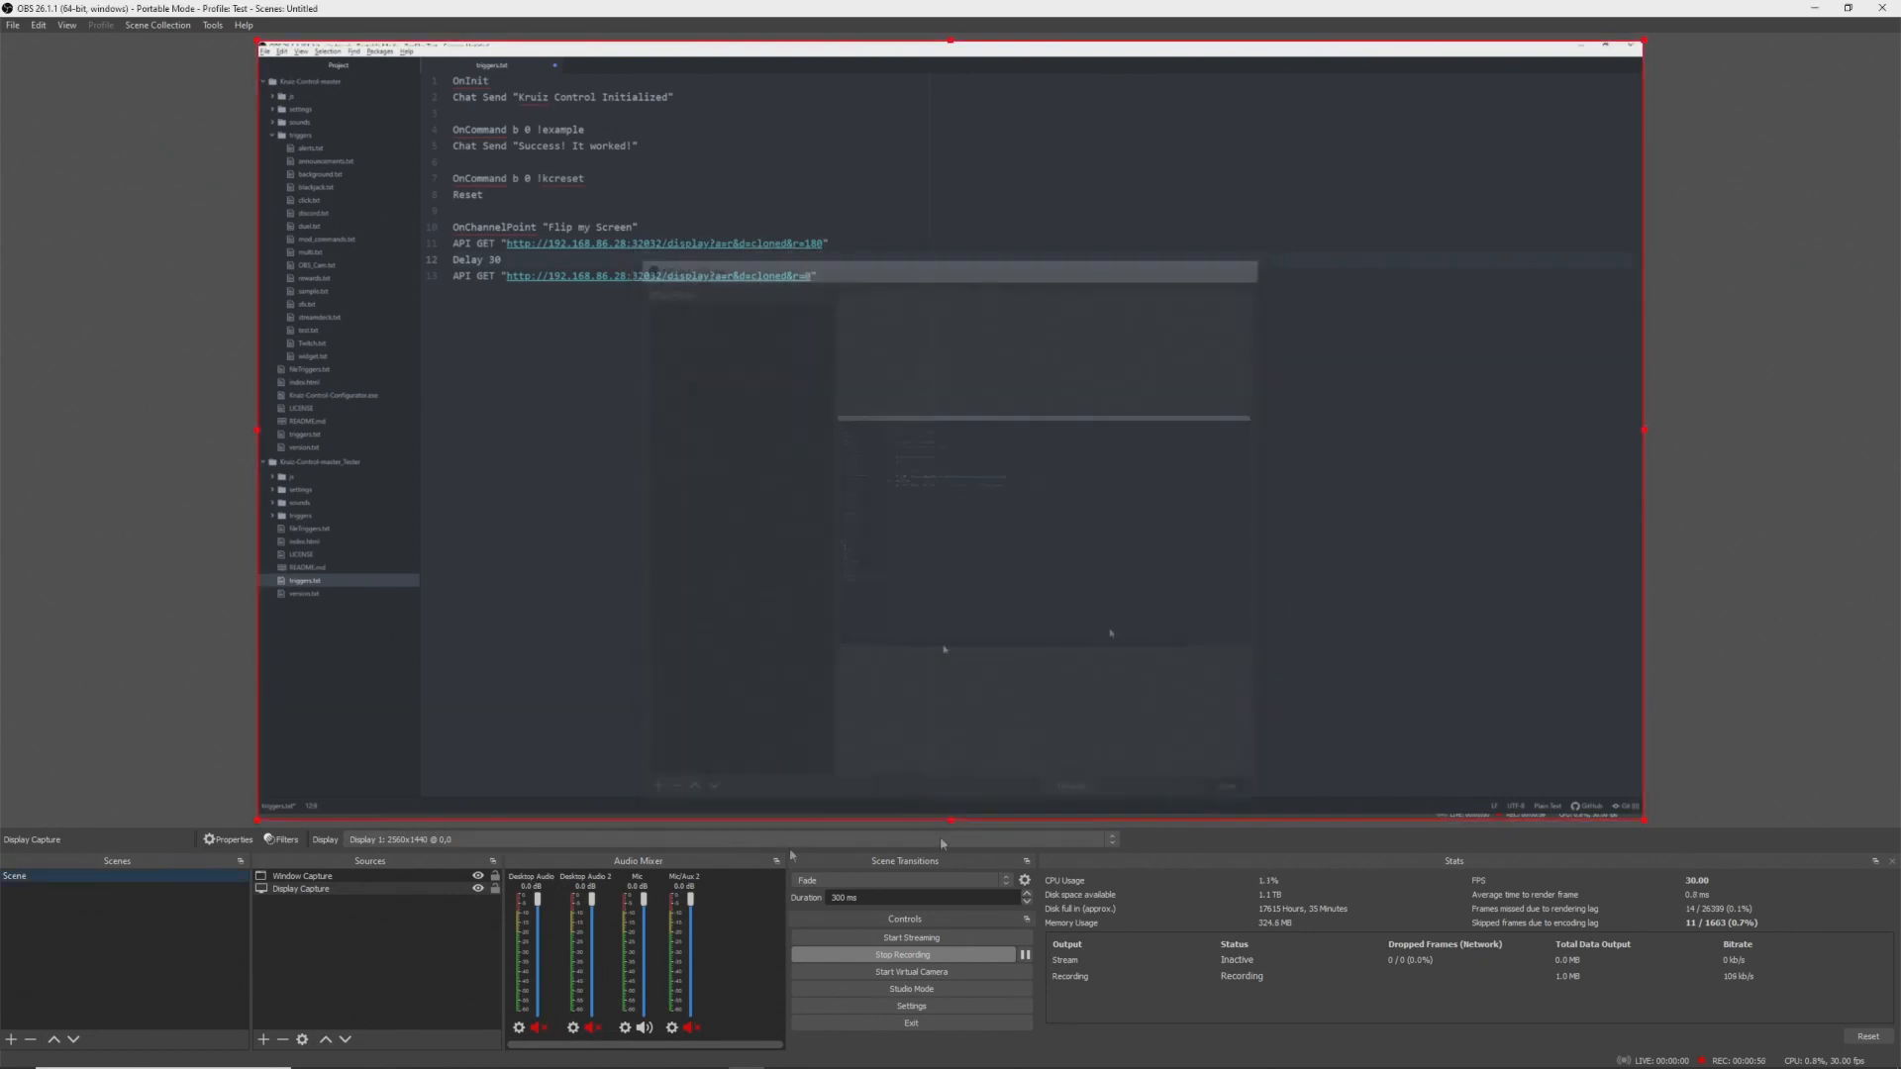
# - Add a group source named Sources and move Window Capture and Display Capture into it
pyautogui.click(263, 1039)
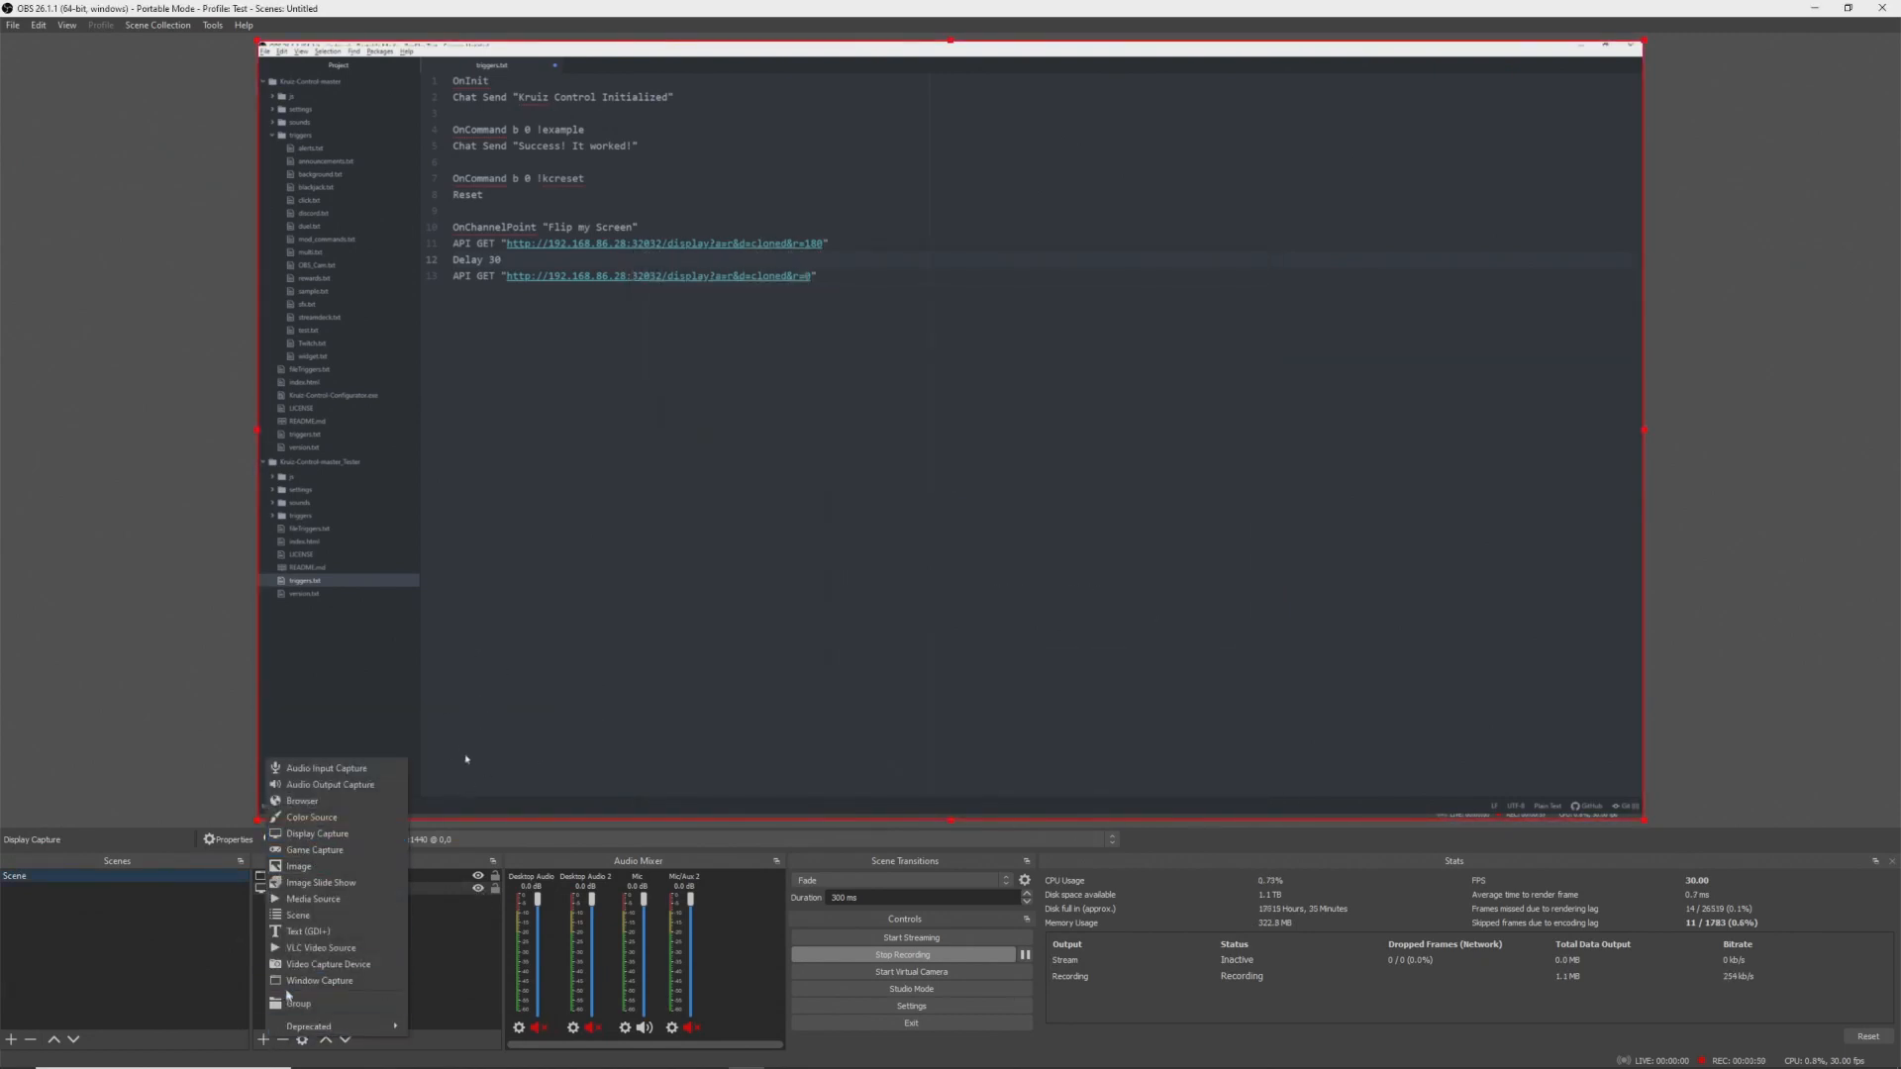
pyautogui.click(292, 1001)
pyautogui.write('S')
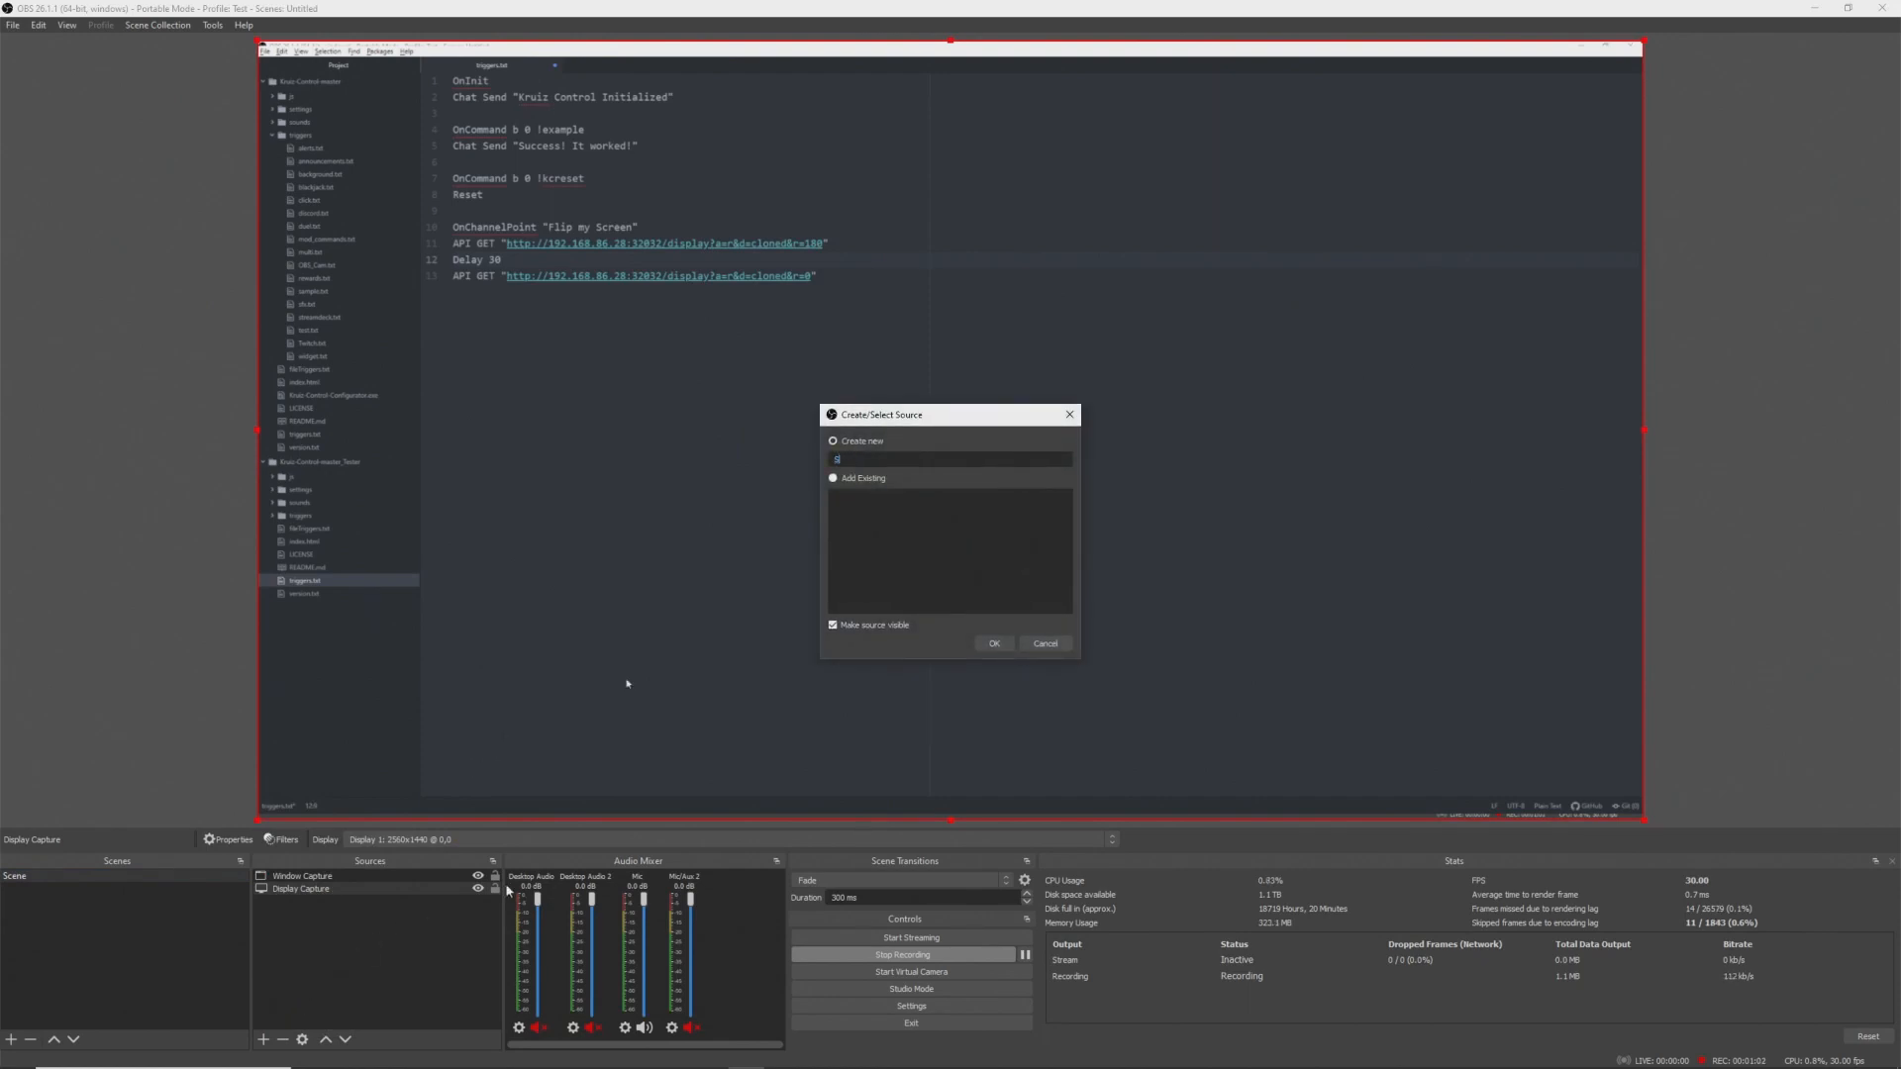
pyautogui.write('ources')
pyautogui.press('Return')
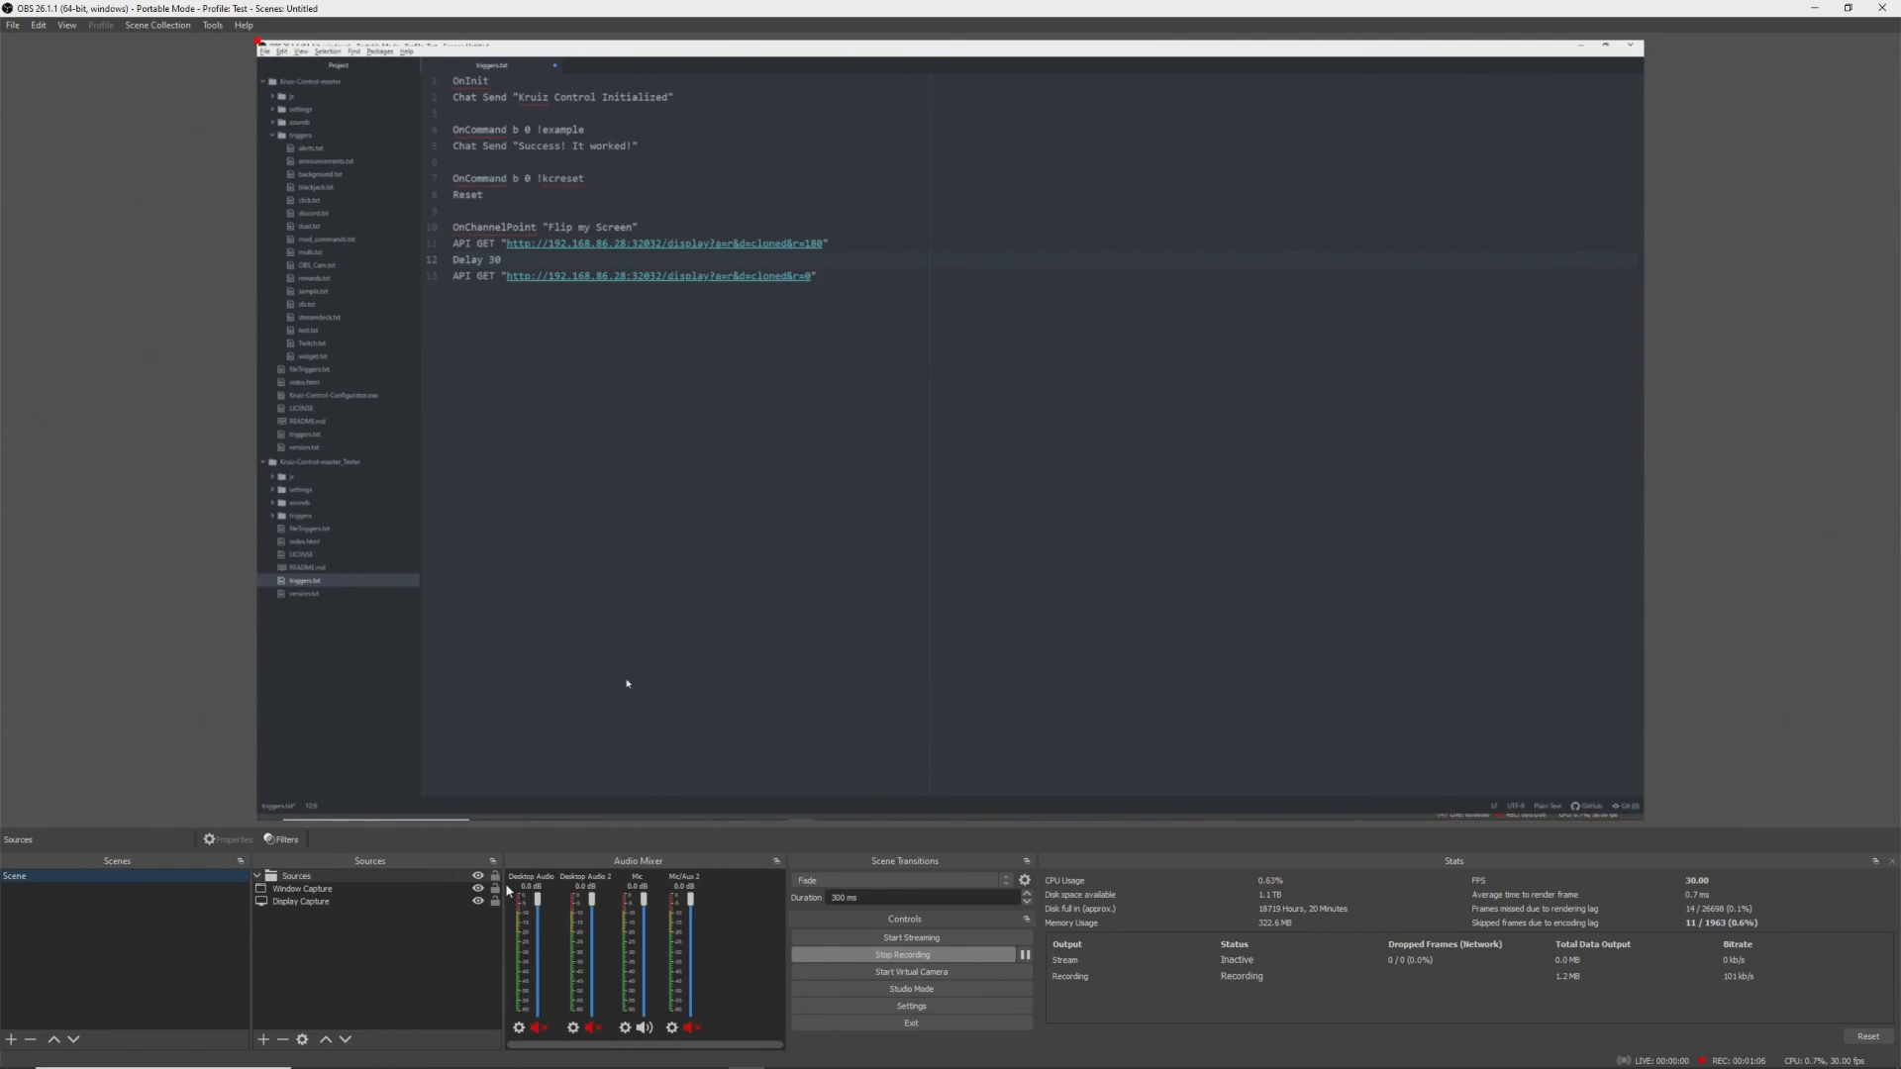
pyautogui.moveTo(280, 913); pyautogui.dragTo(297, 877)
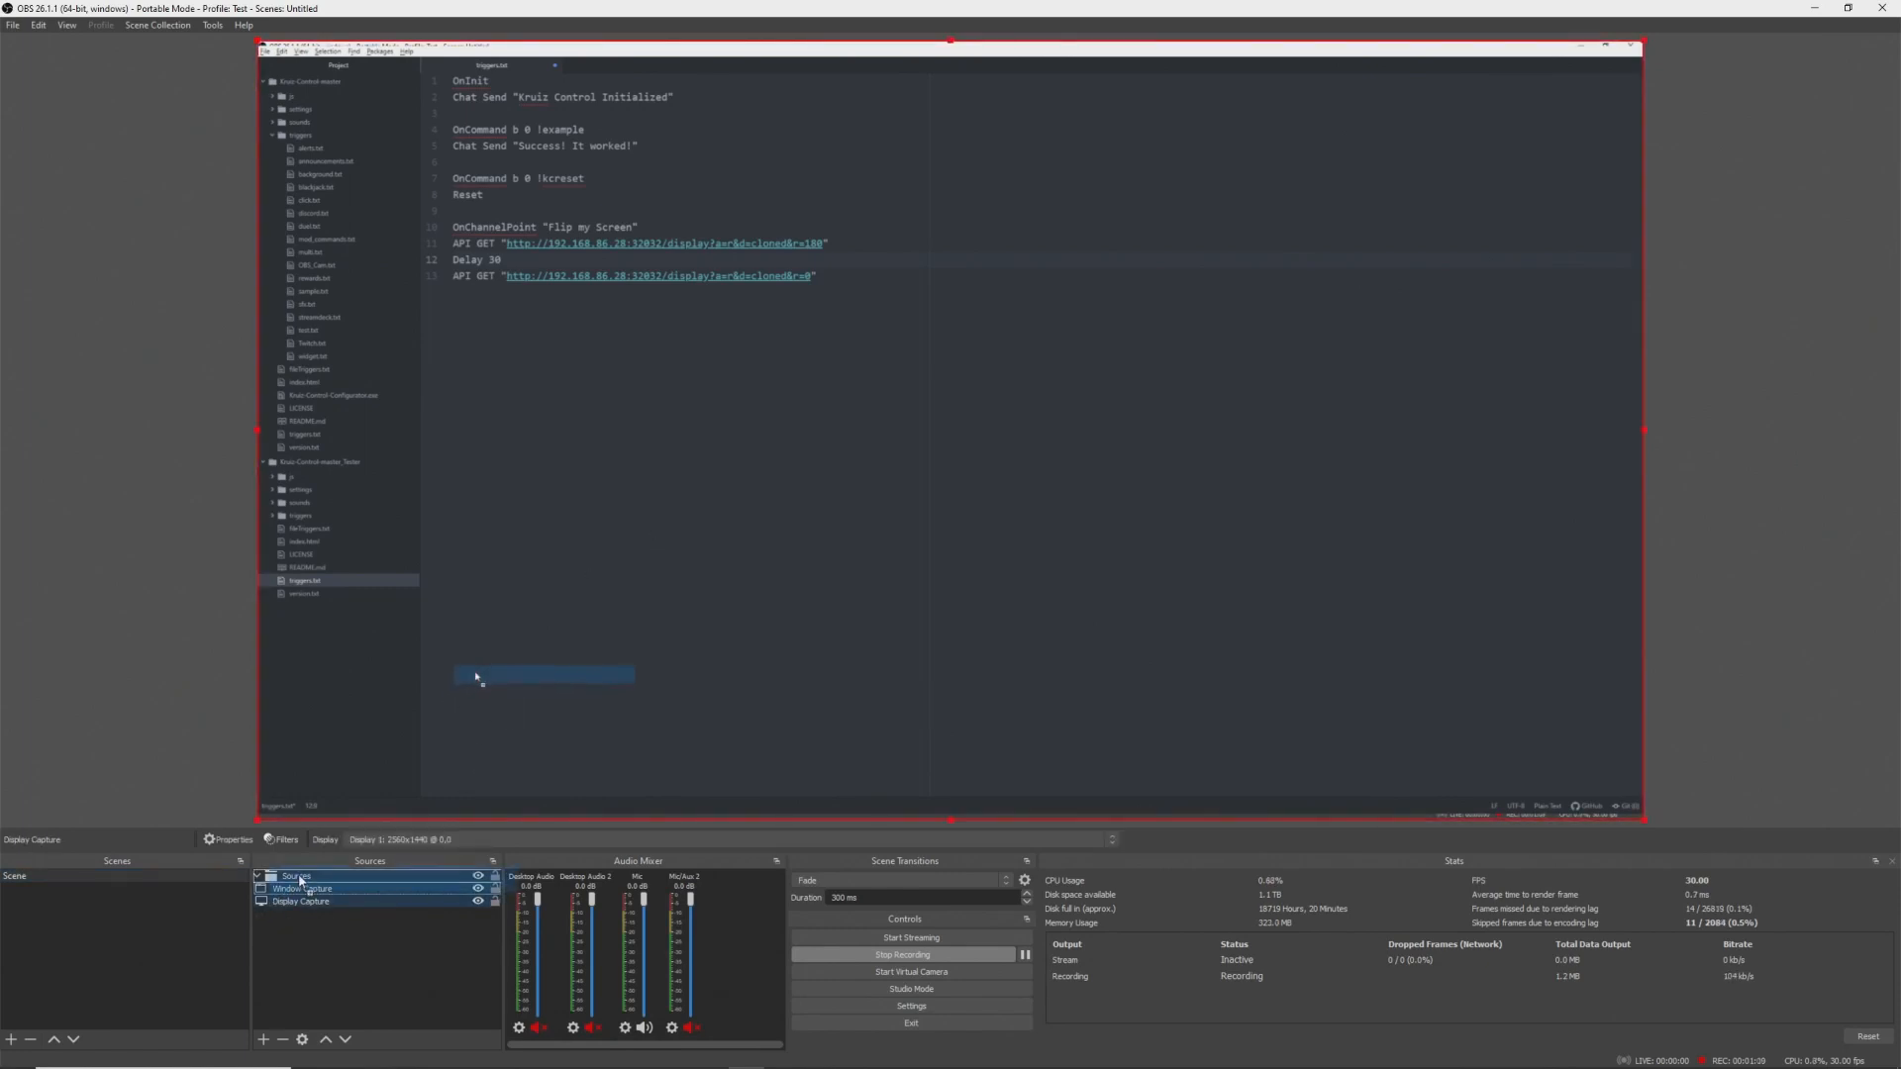
pyautogui.click(317, 939)
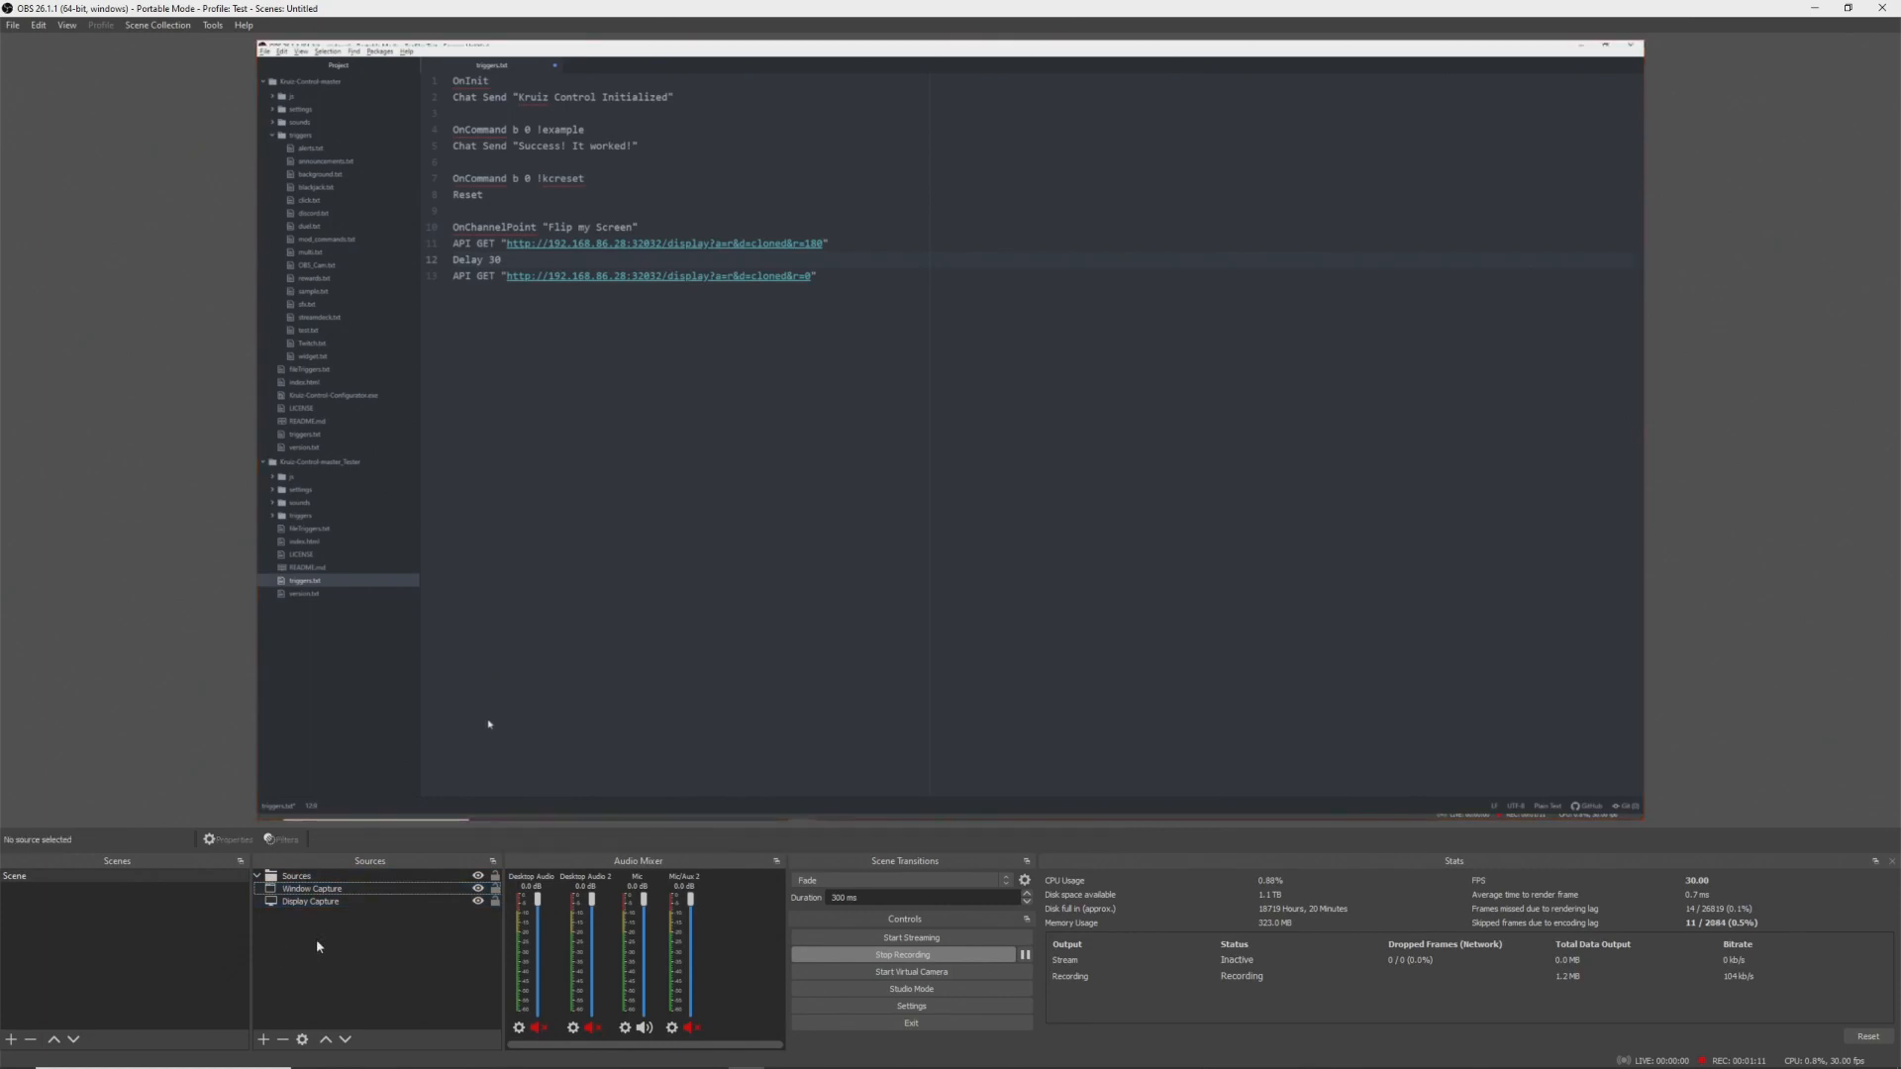
# - Open the scene's filters and add a Move Source filter named Screen Correct
pyautogui.rightClick(20, 873)
pyautogui.click(57, 802)
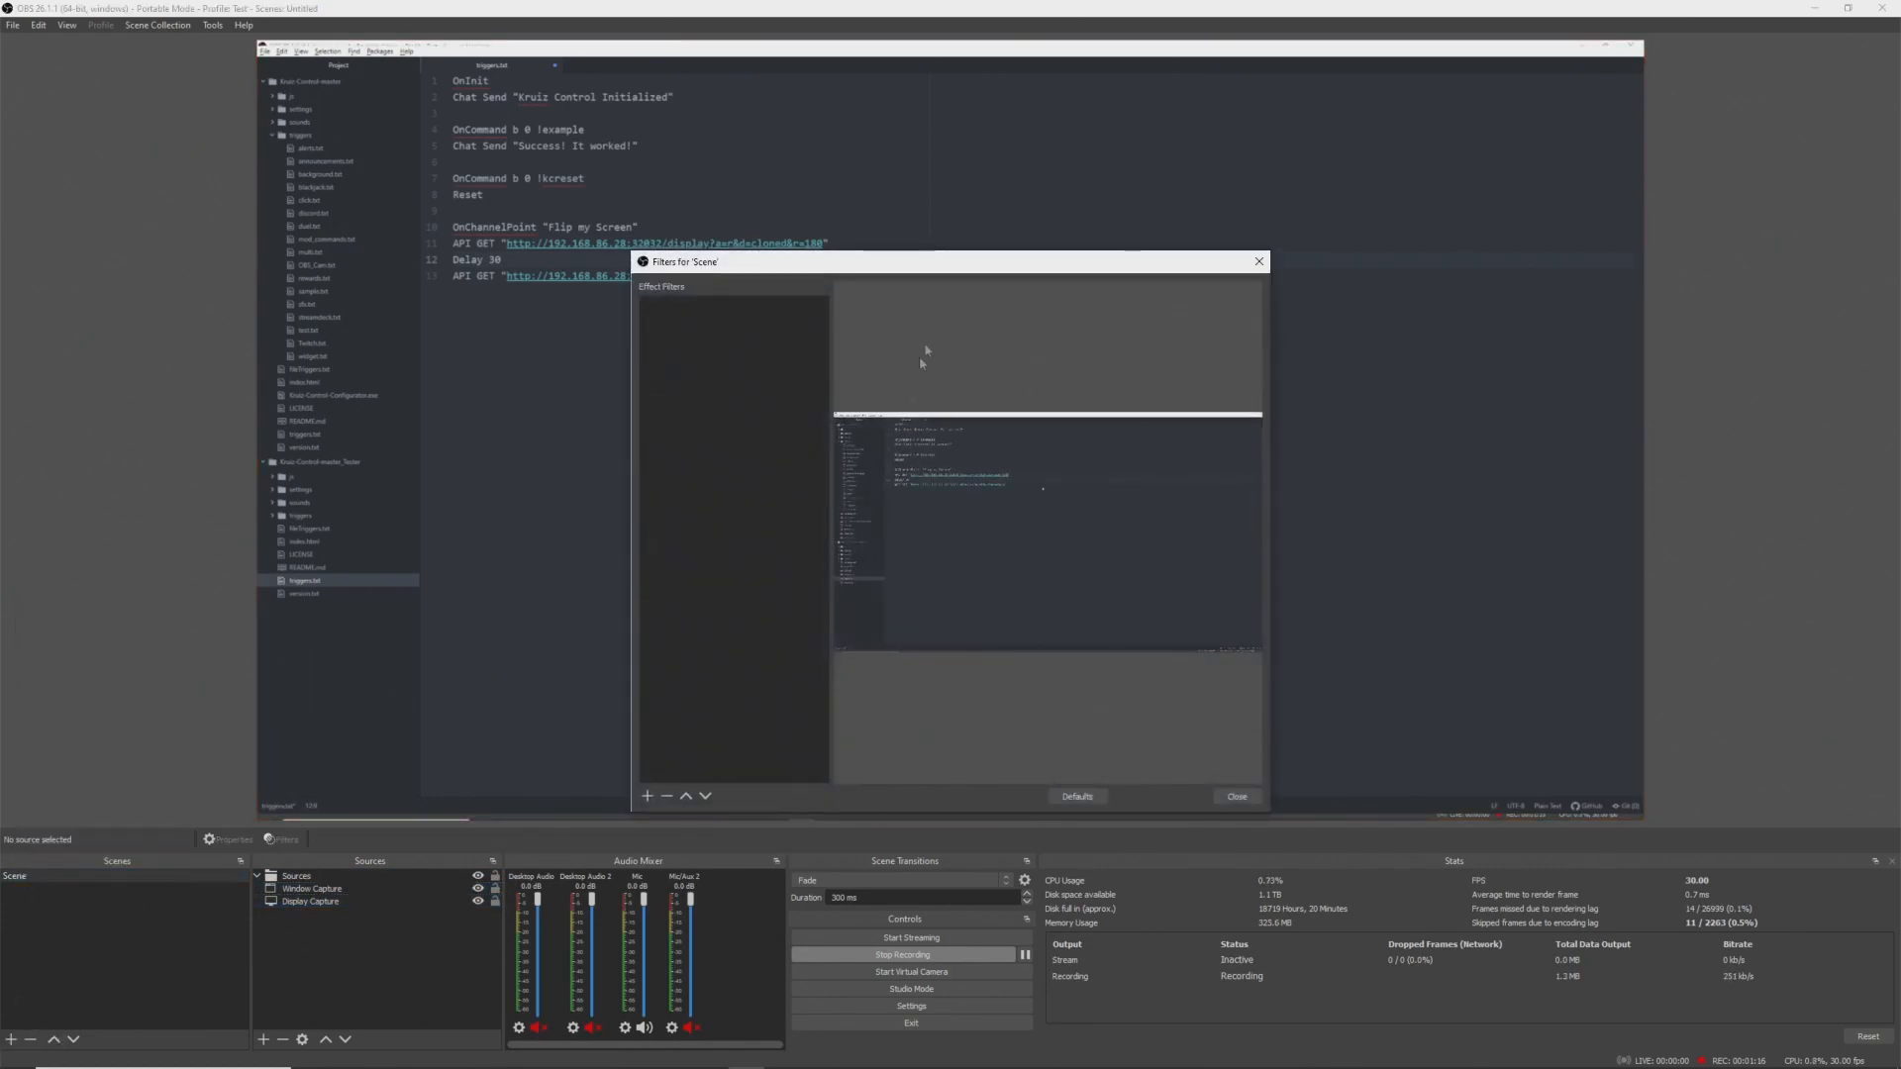
pyautogui.click(647, 796)
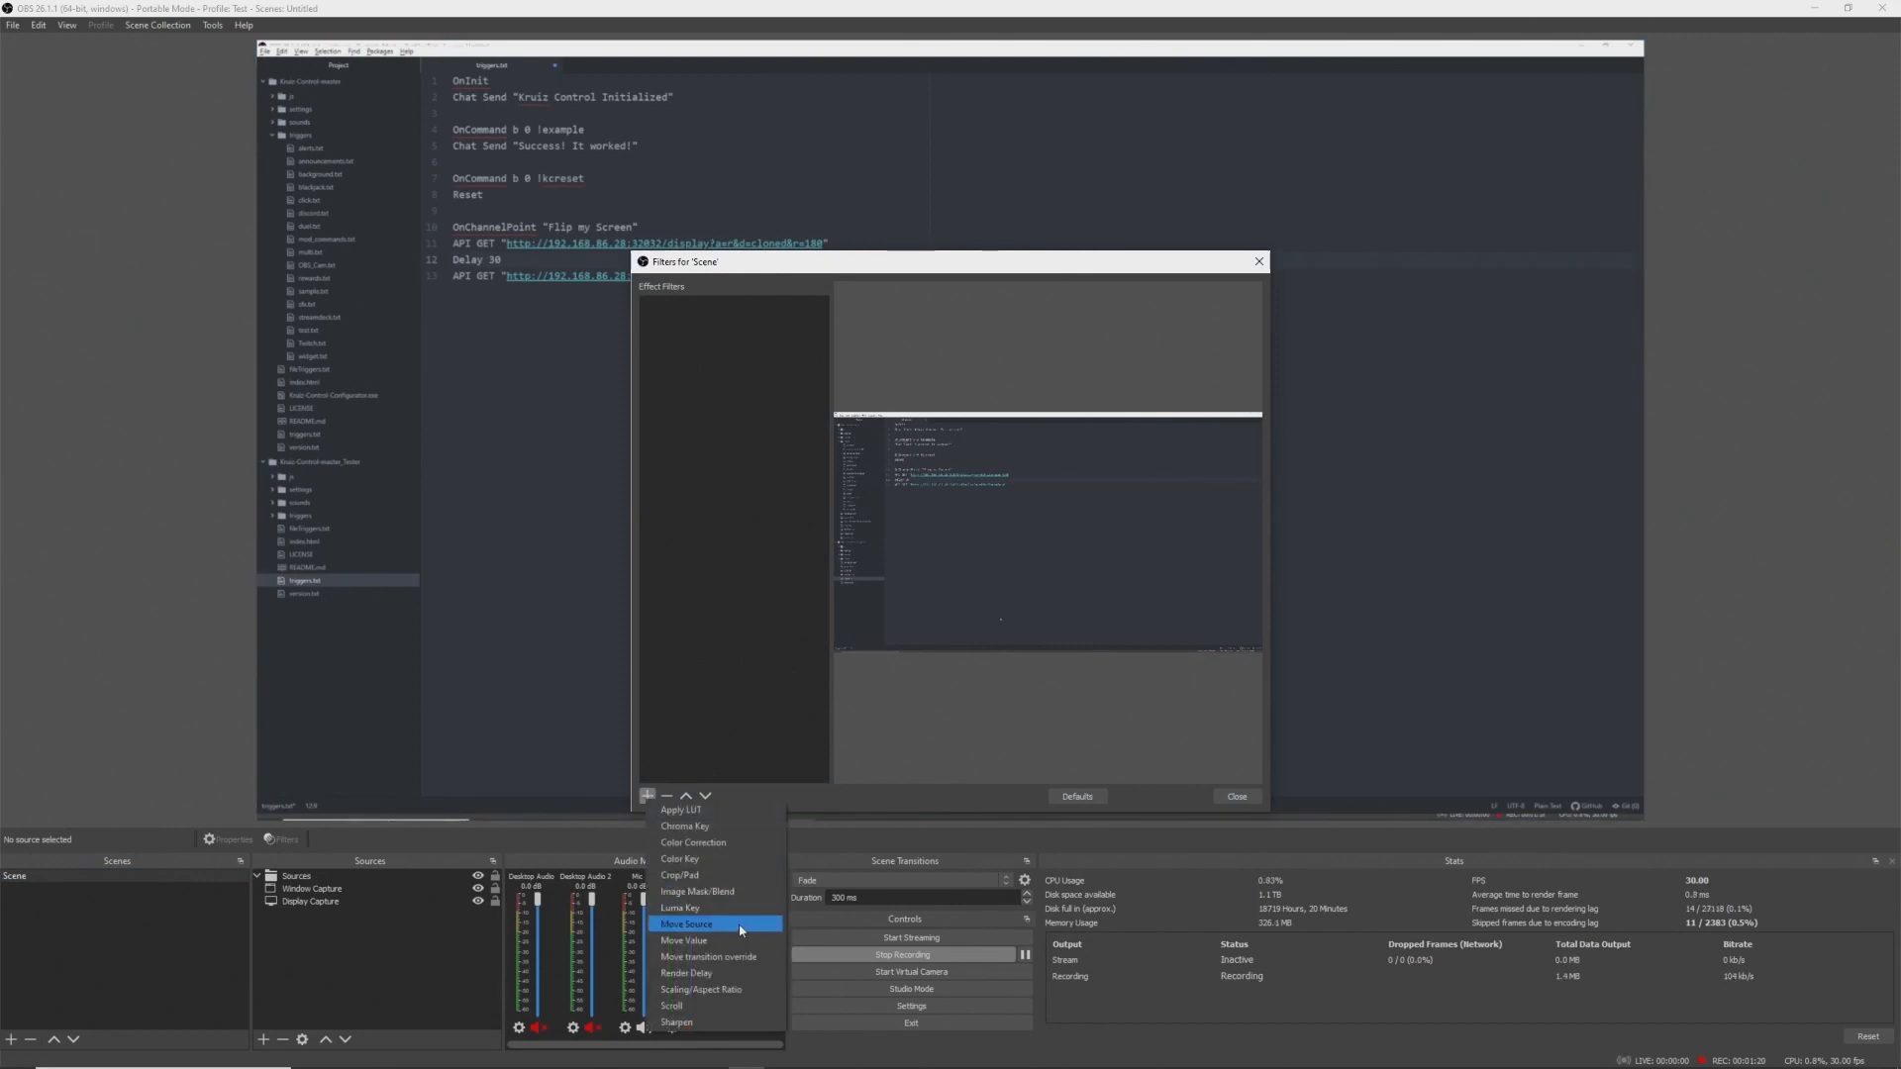
pyautogui.click(741, 924)
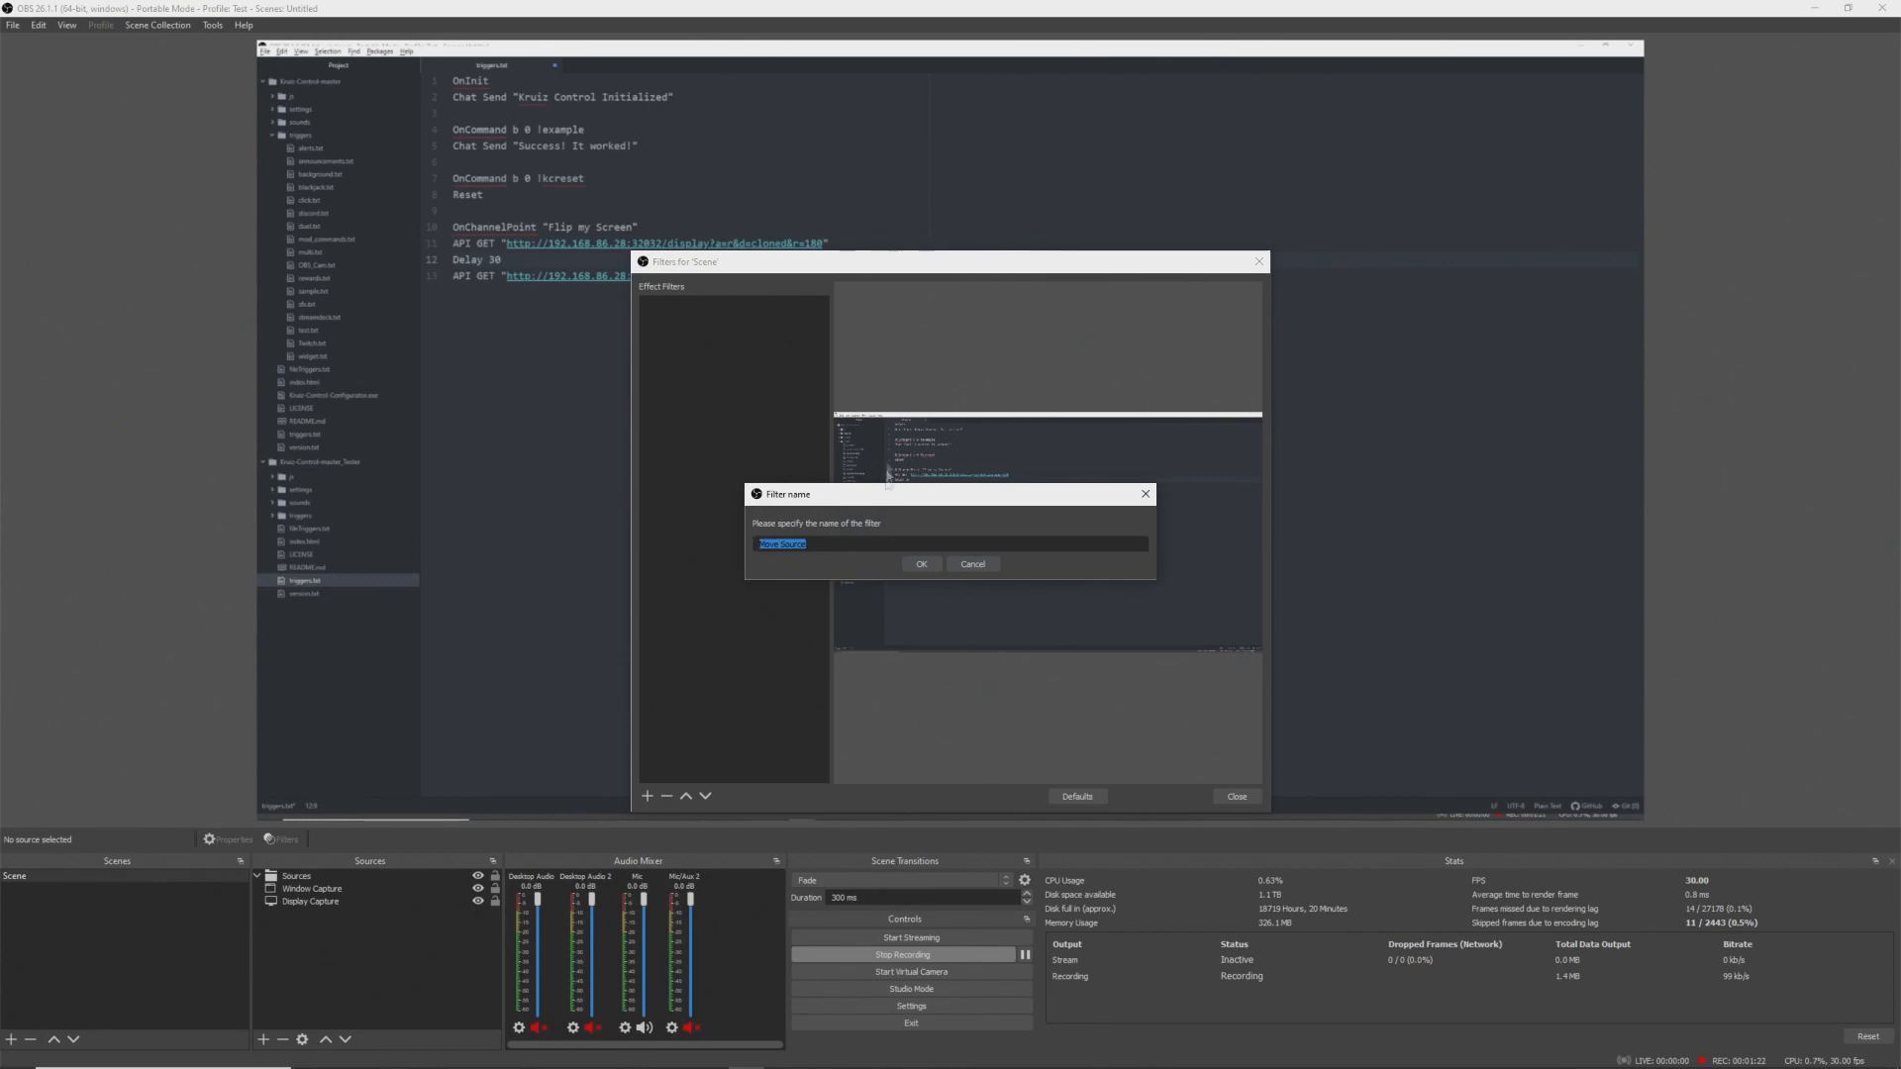
pyautogui.write('Screen Correct')
pyautogui.press('Return')
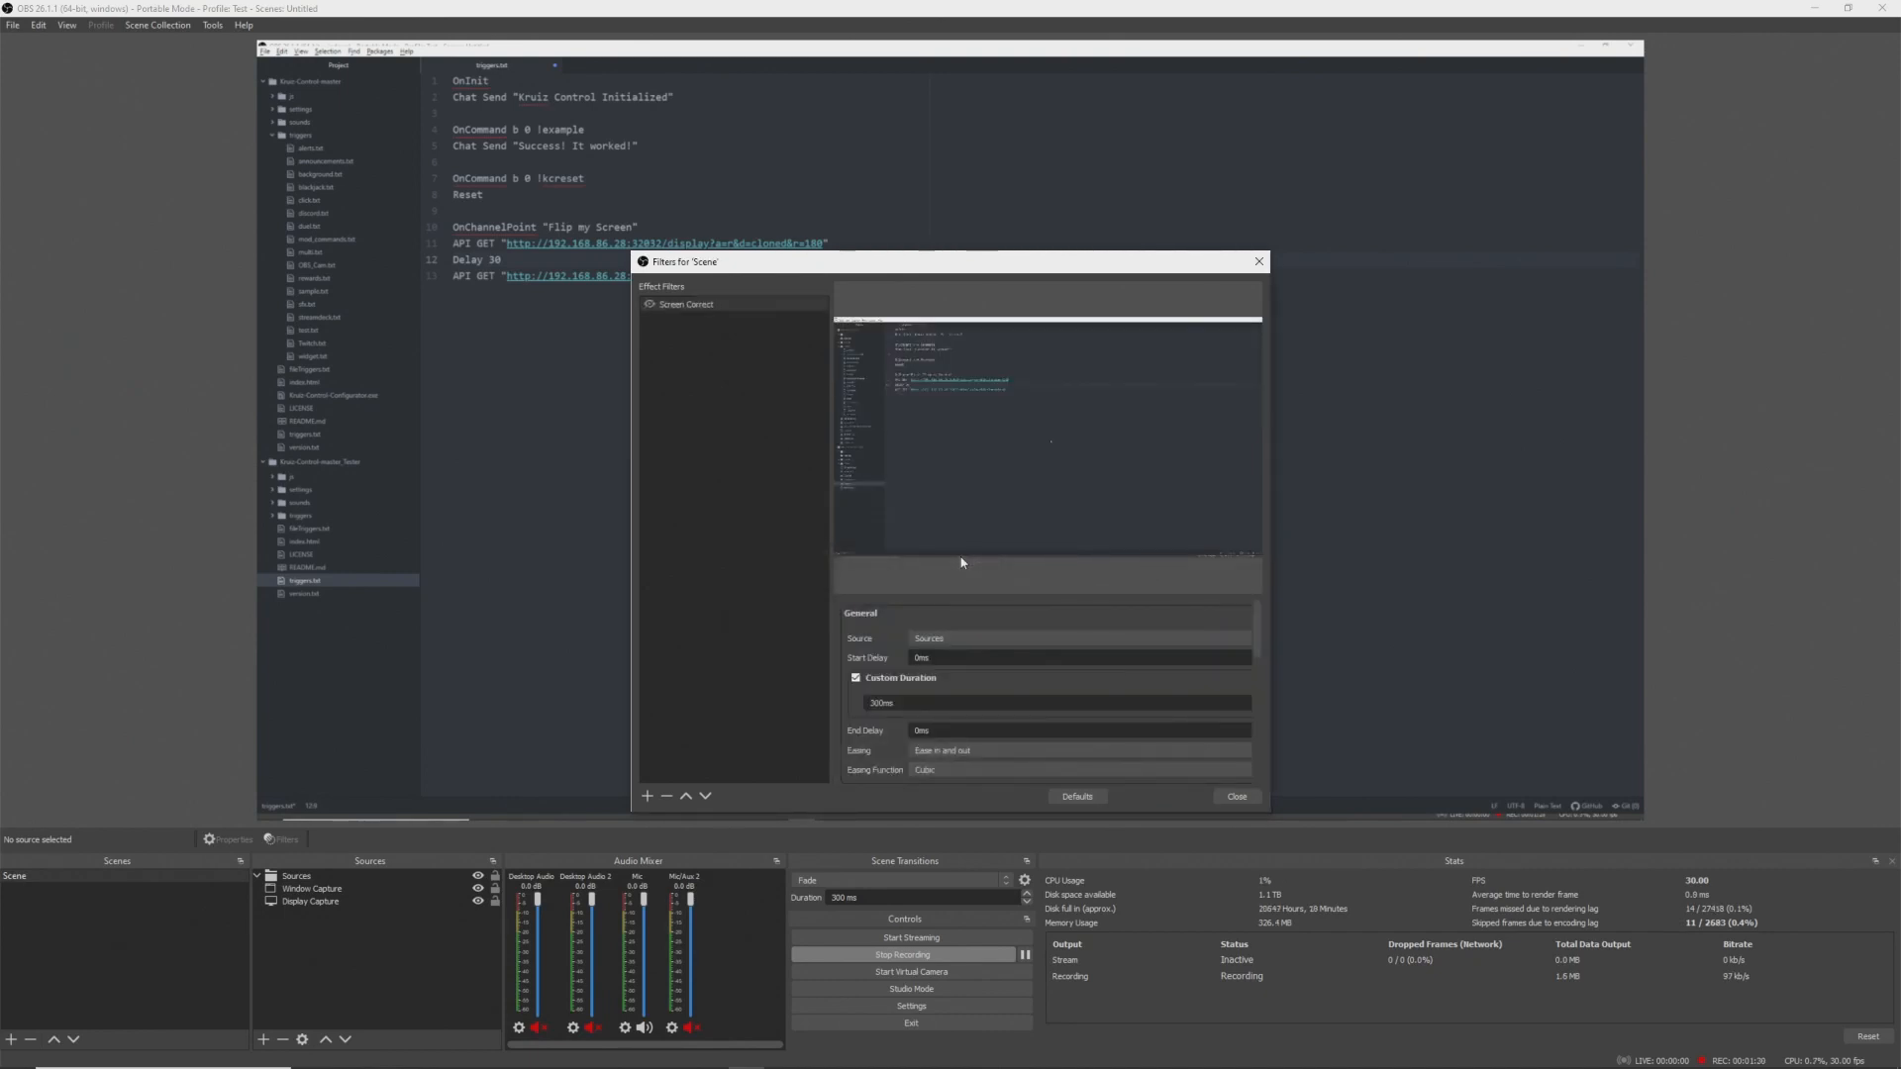
# - Store the current transform in Screen Correct, set its start trigger to Enable, and close the filters dialog
pyautogui.scroll(-5, 901, 683)
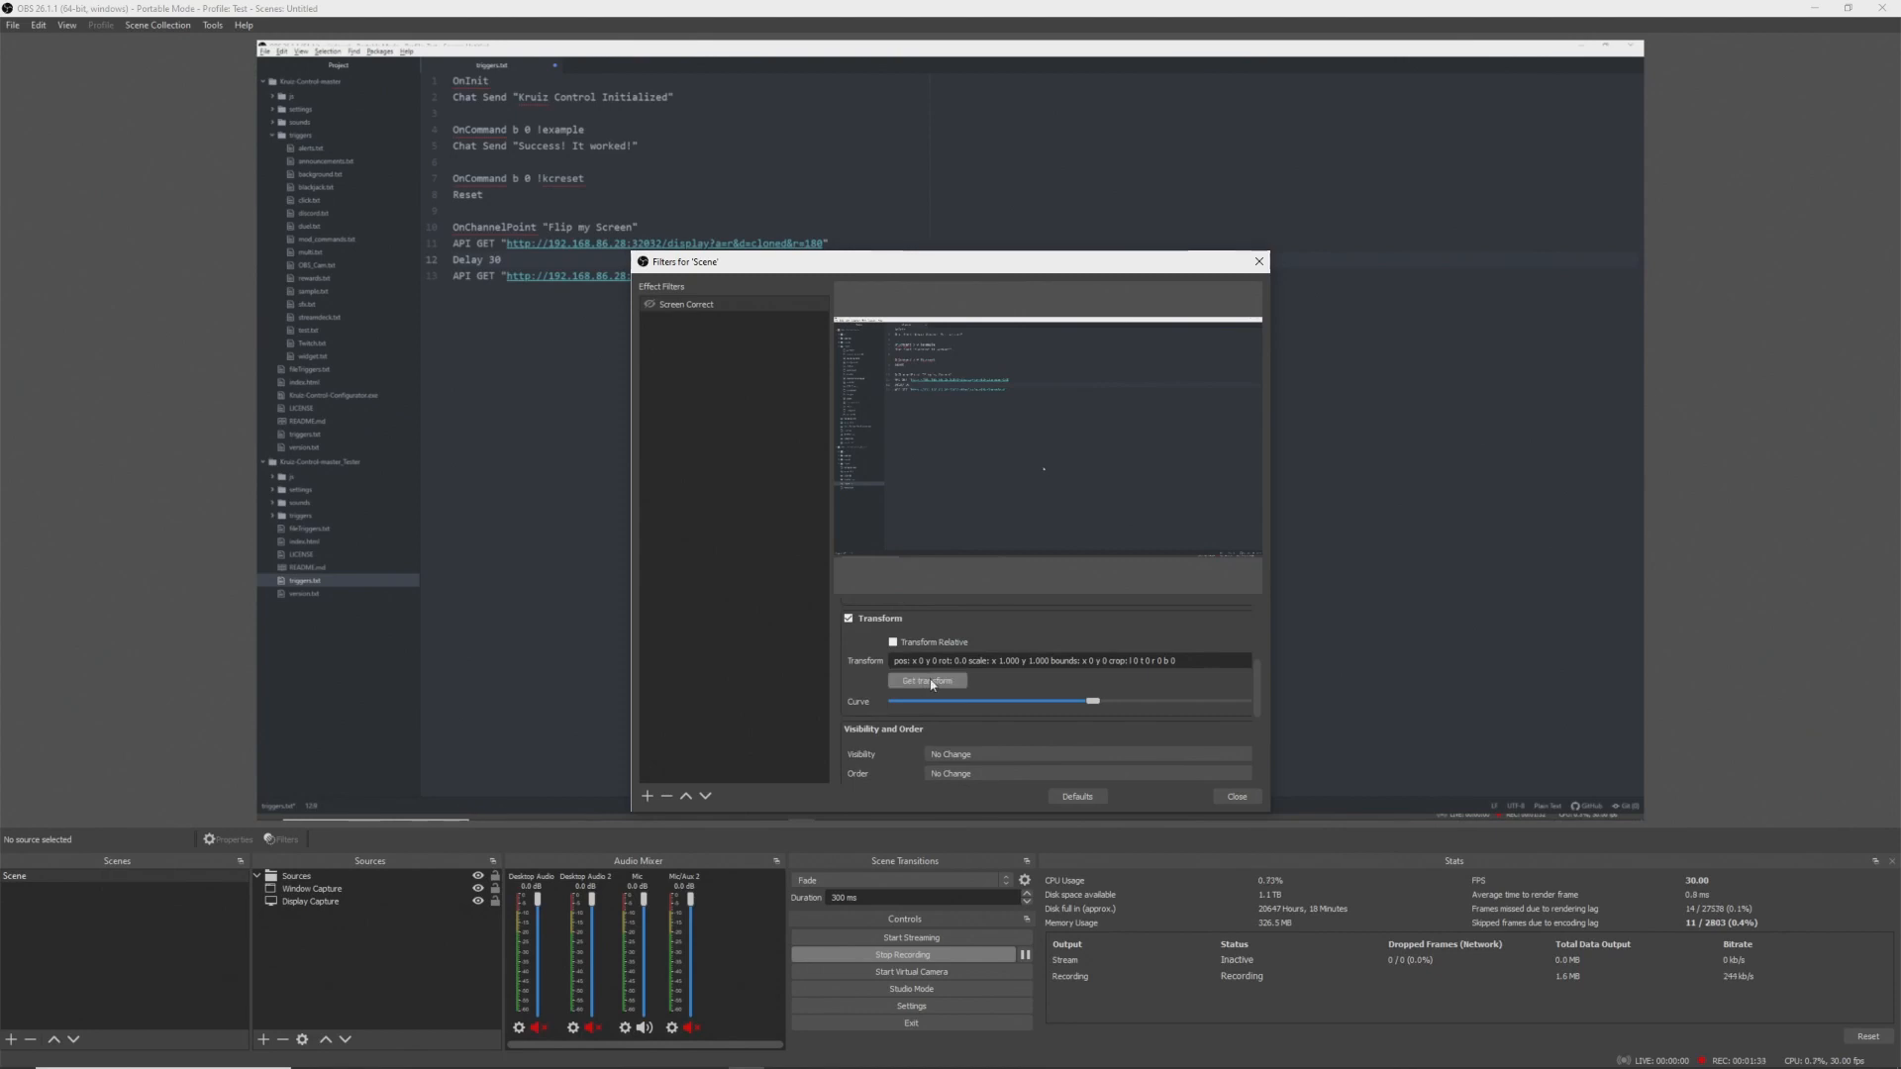
pyautogui.click(932, 683)
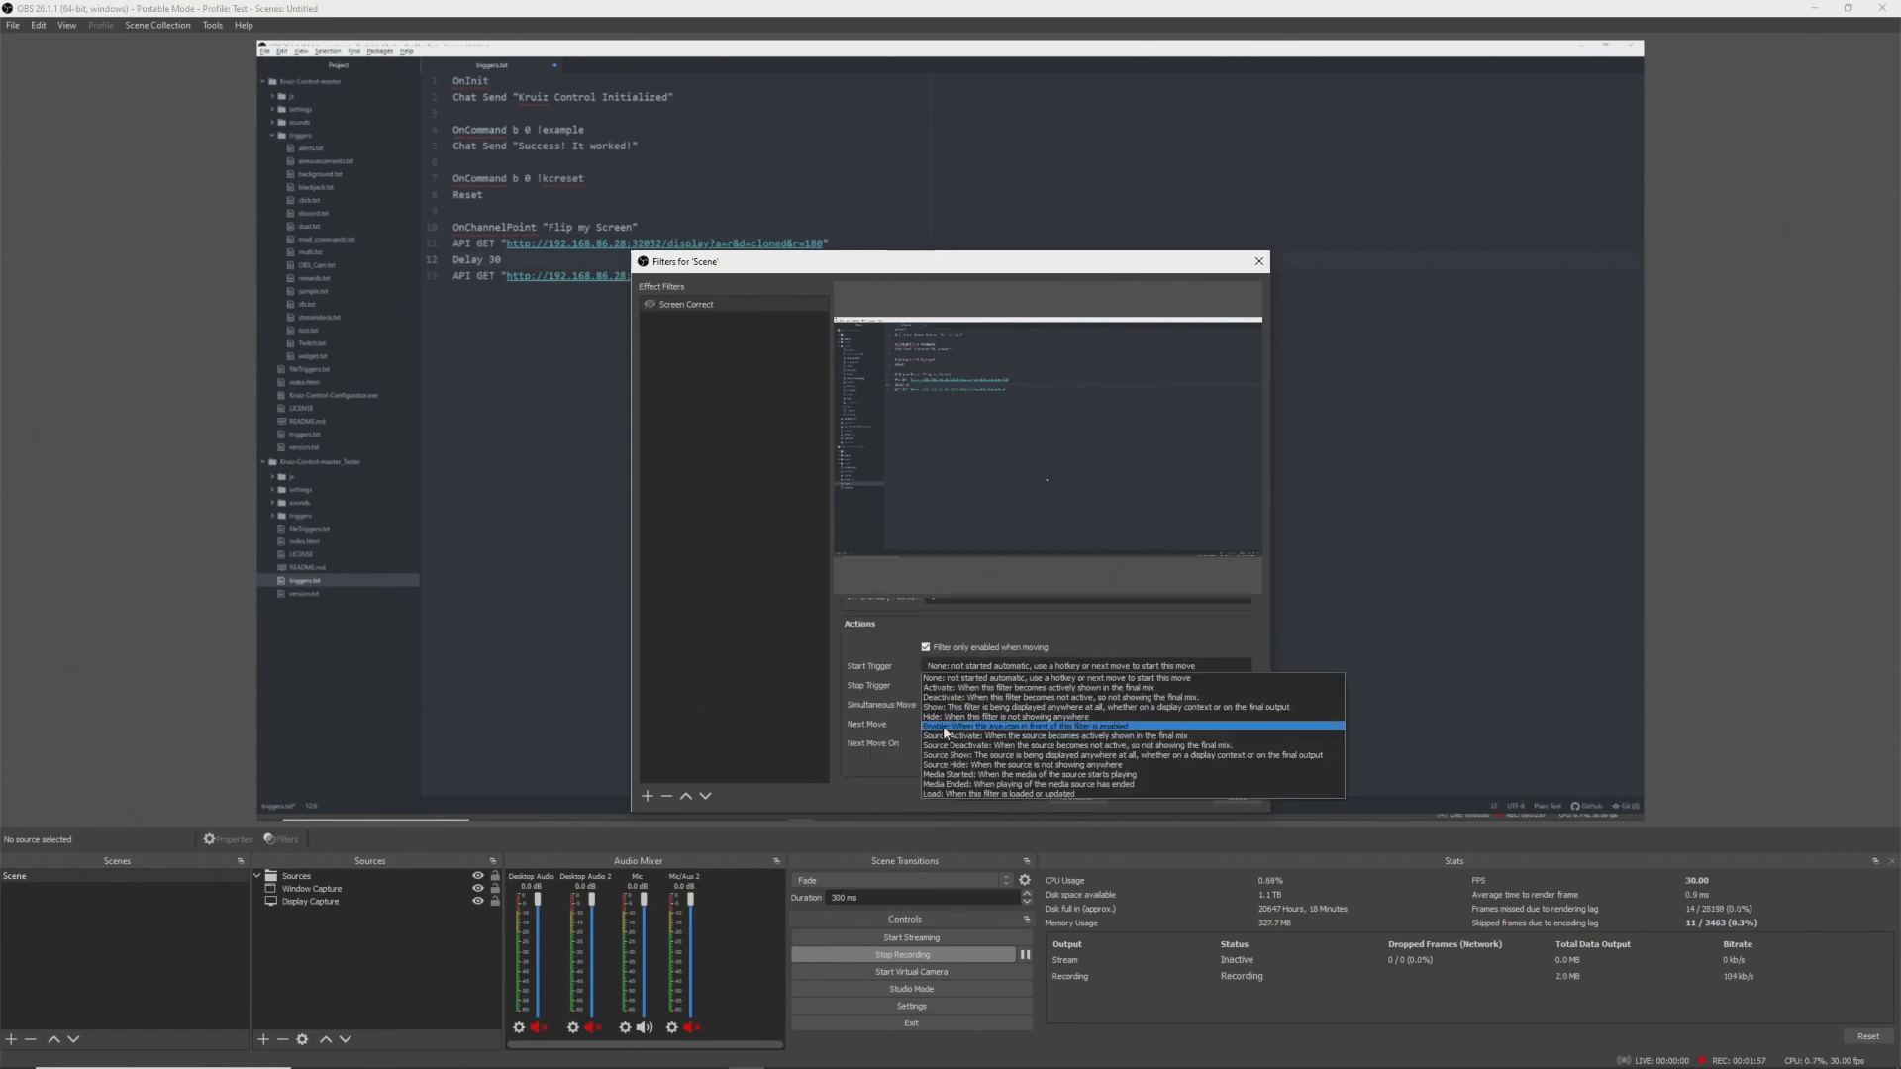
pyautogui.click(946, 727)
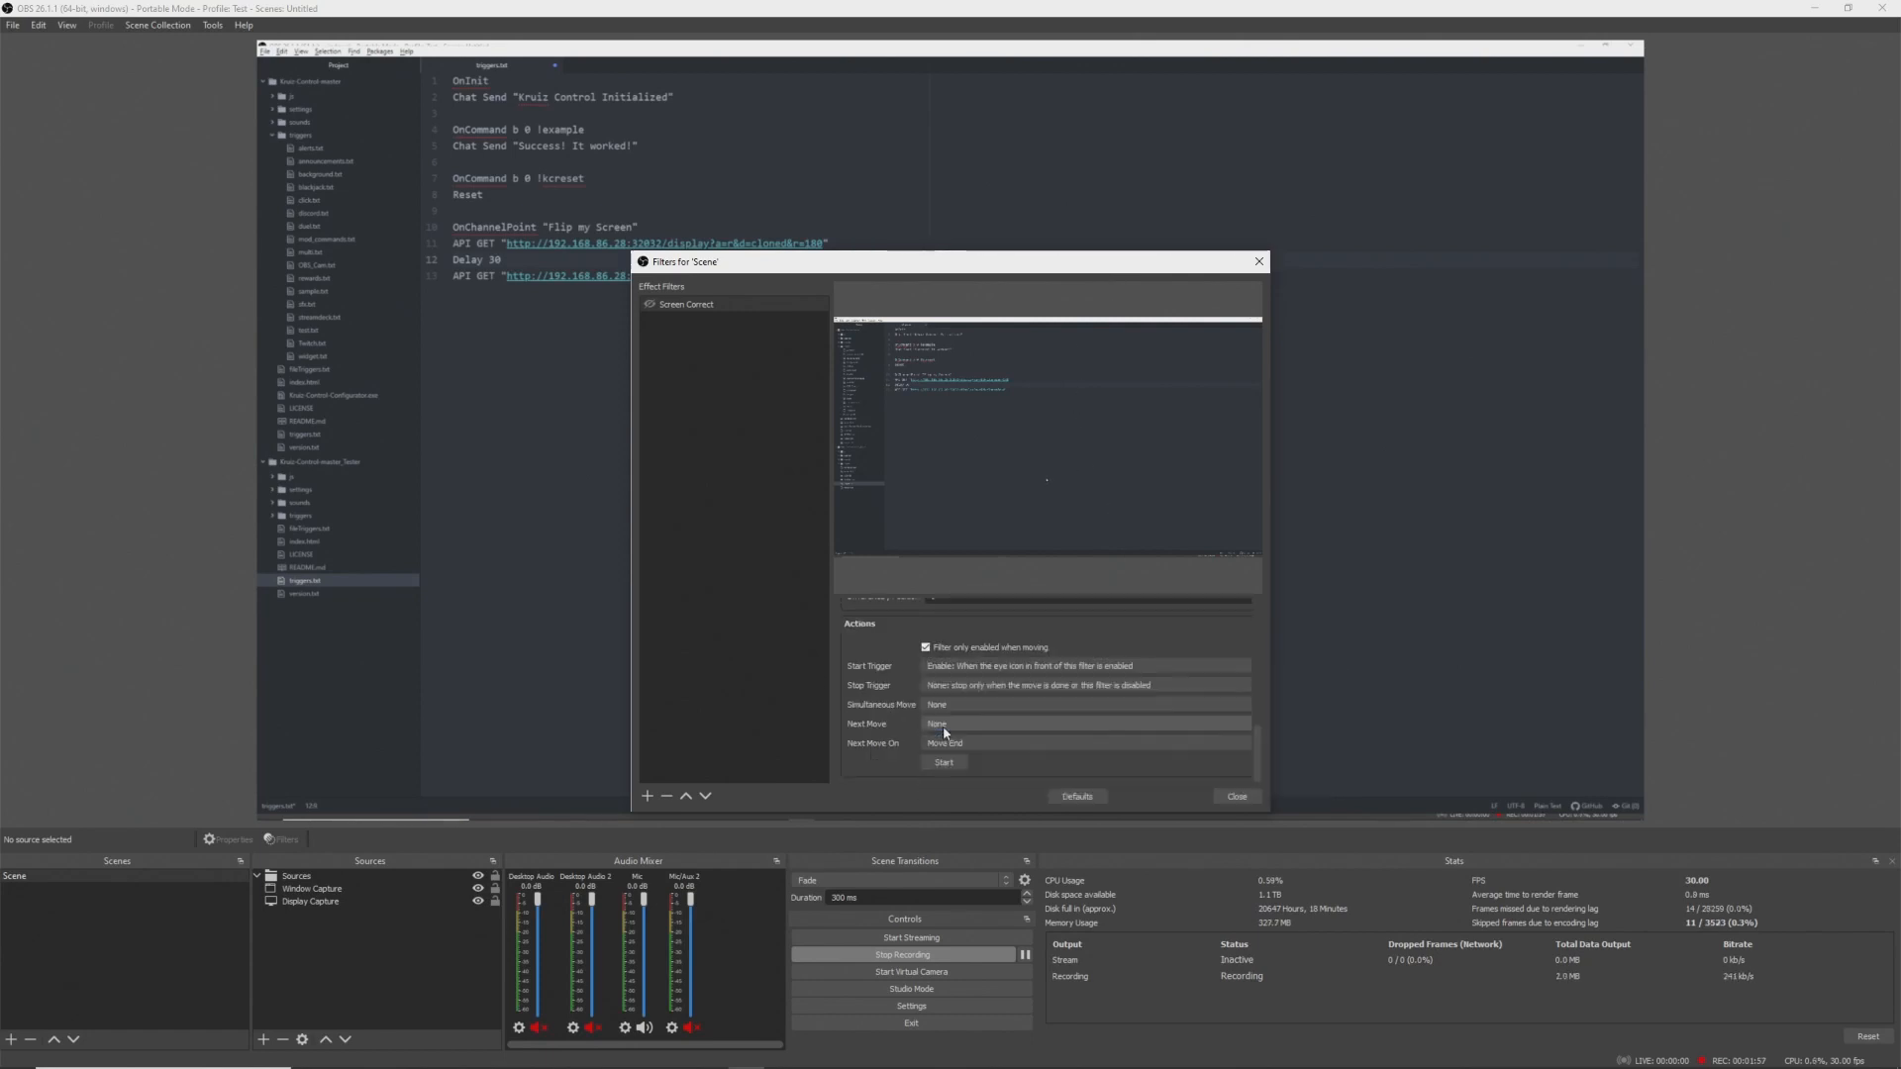
pyautogui.click(1227, 800)
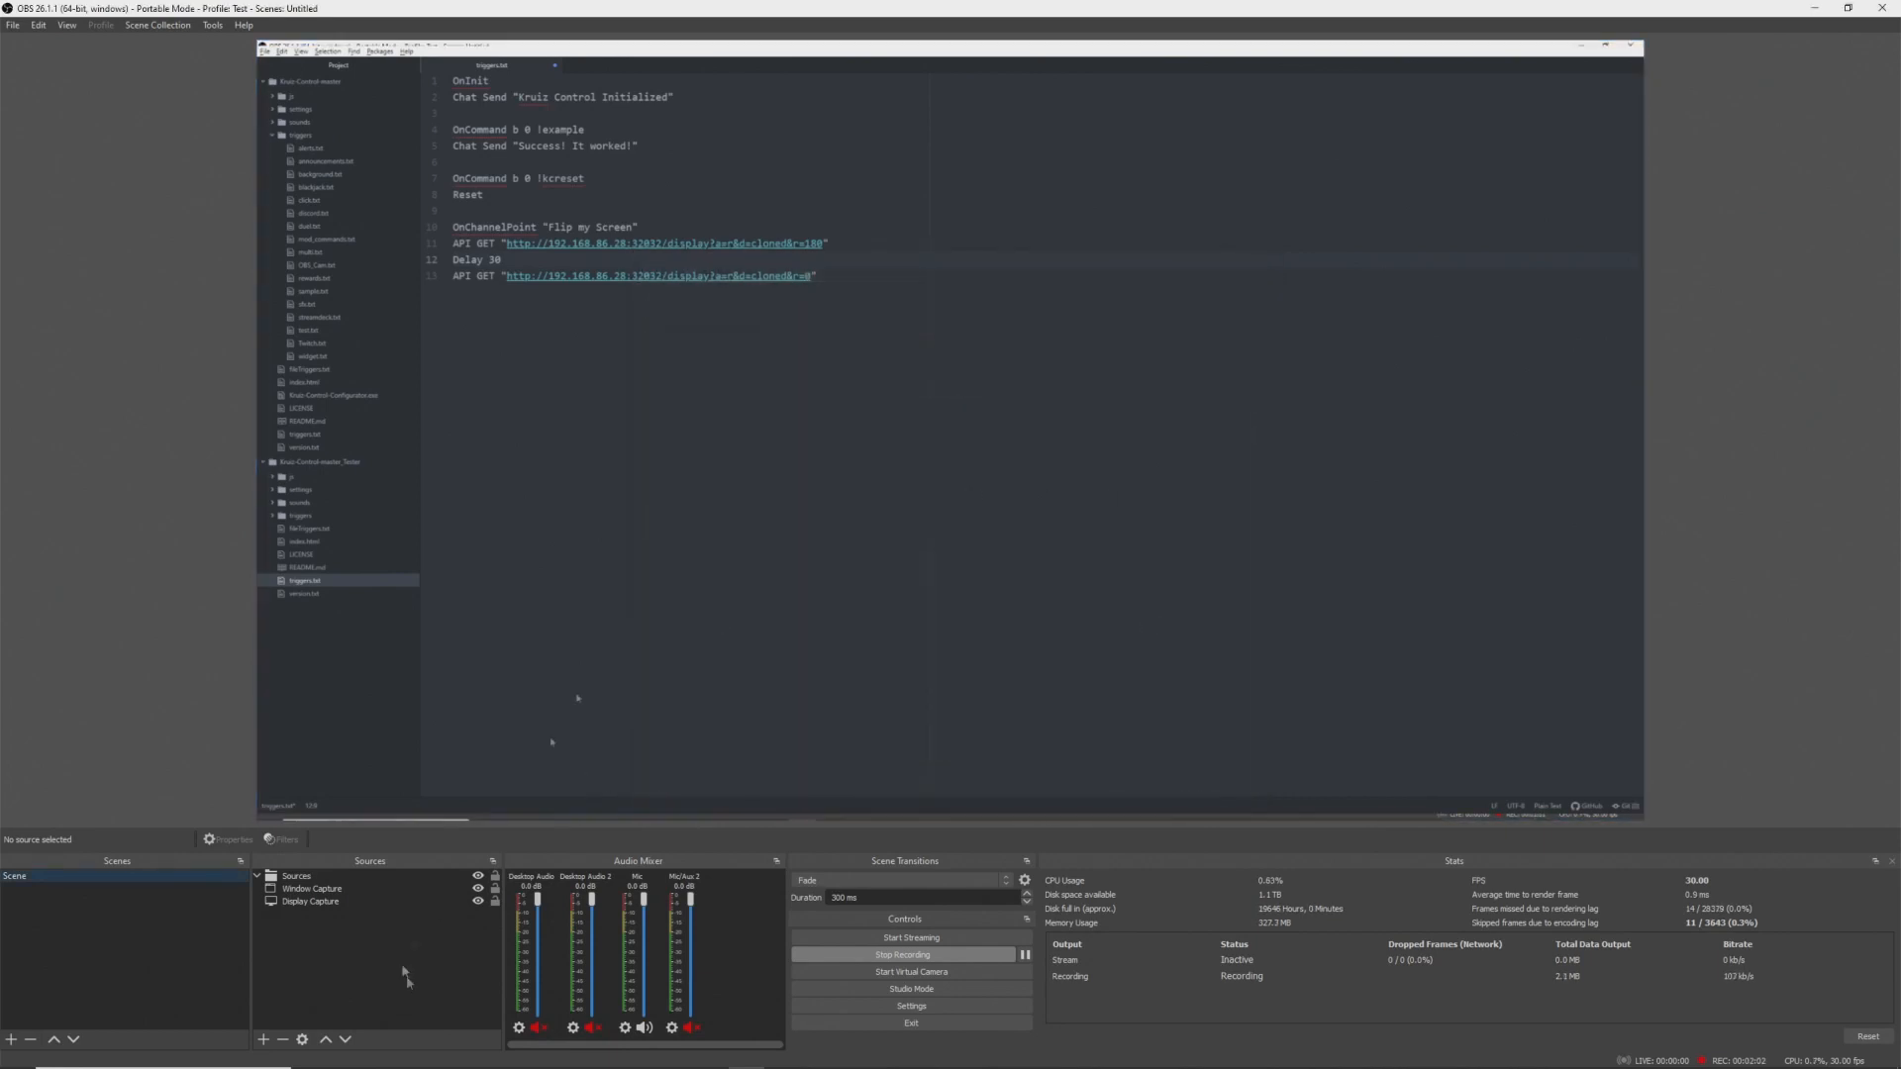
# - Rotate the Sources group 180 degrees
pyautogui.rightClick(295, 878)
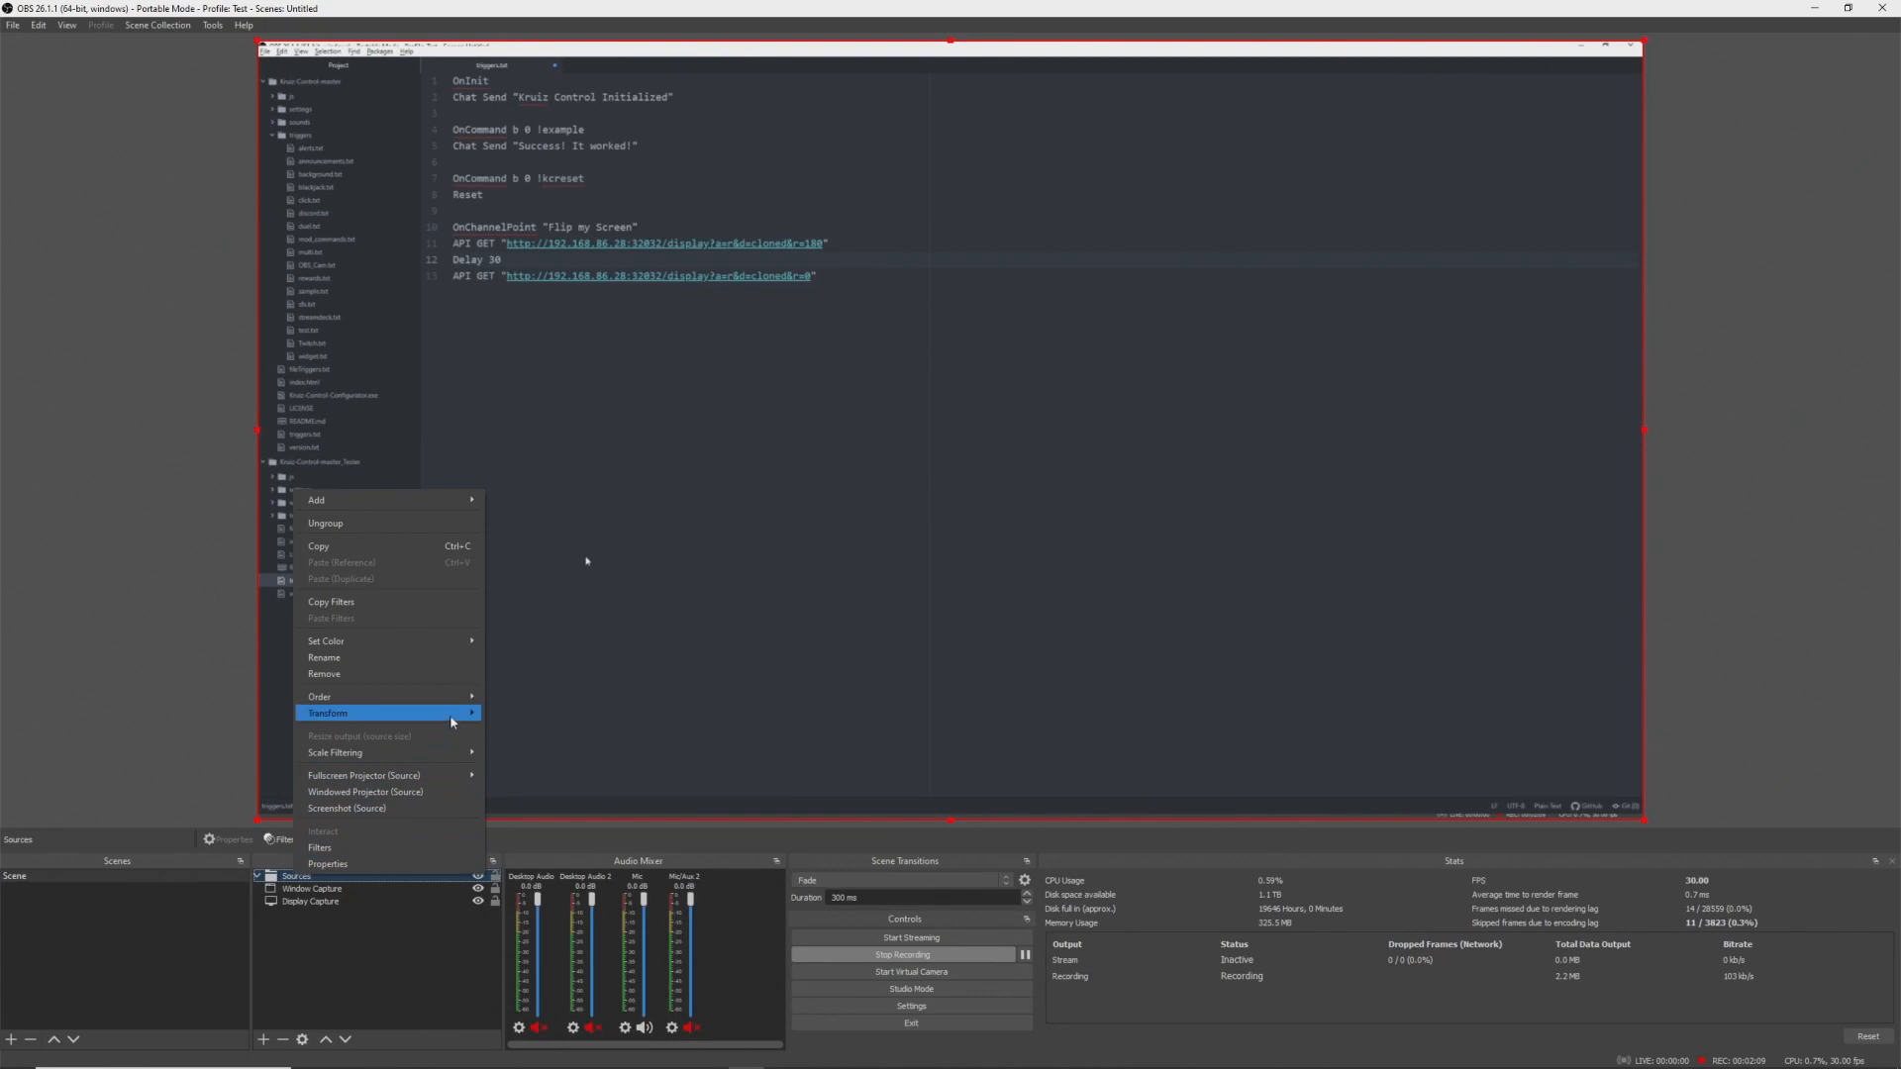
pyautogui.moveTo(451, 722)
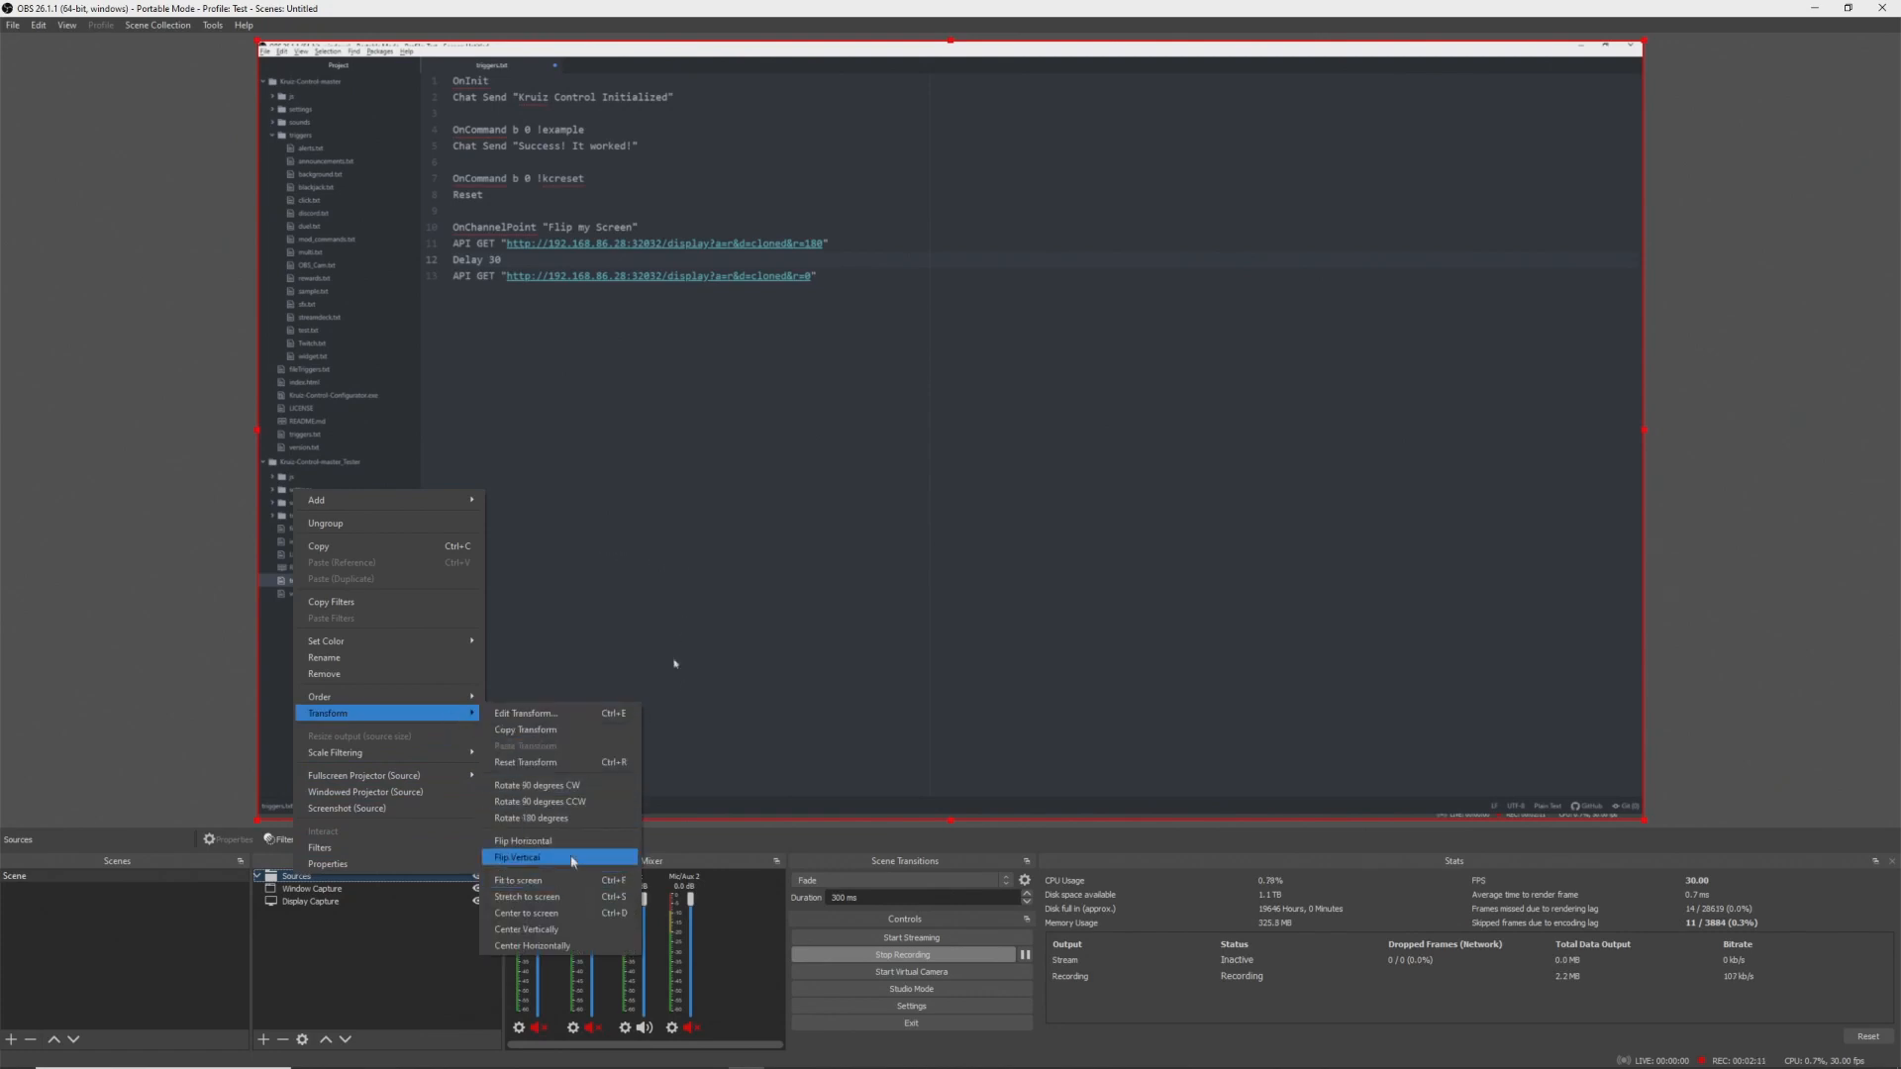
pyautogui.click(573, 819)
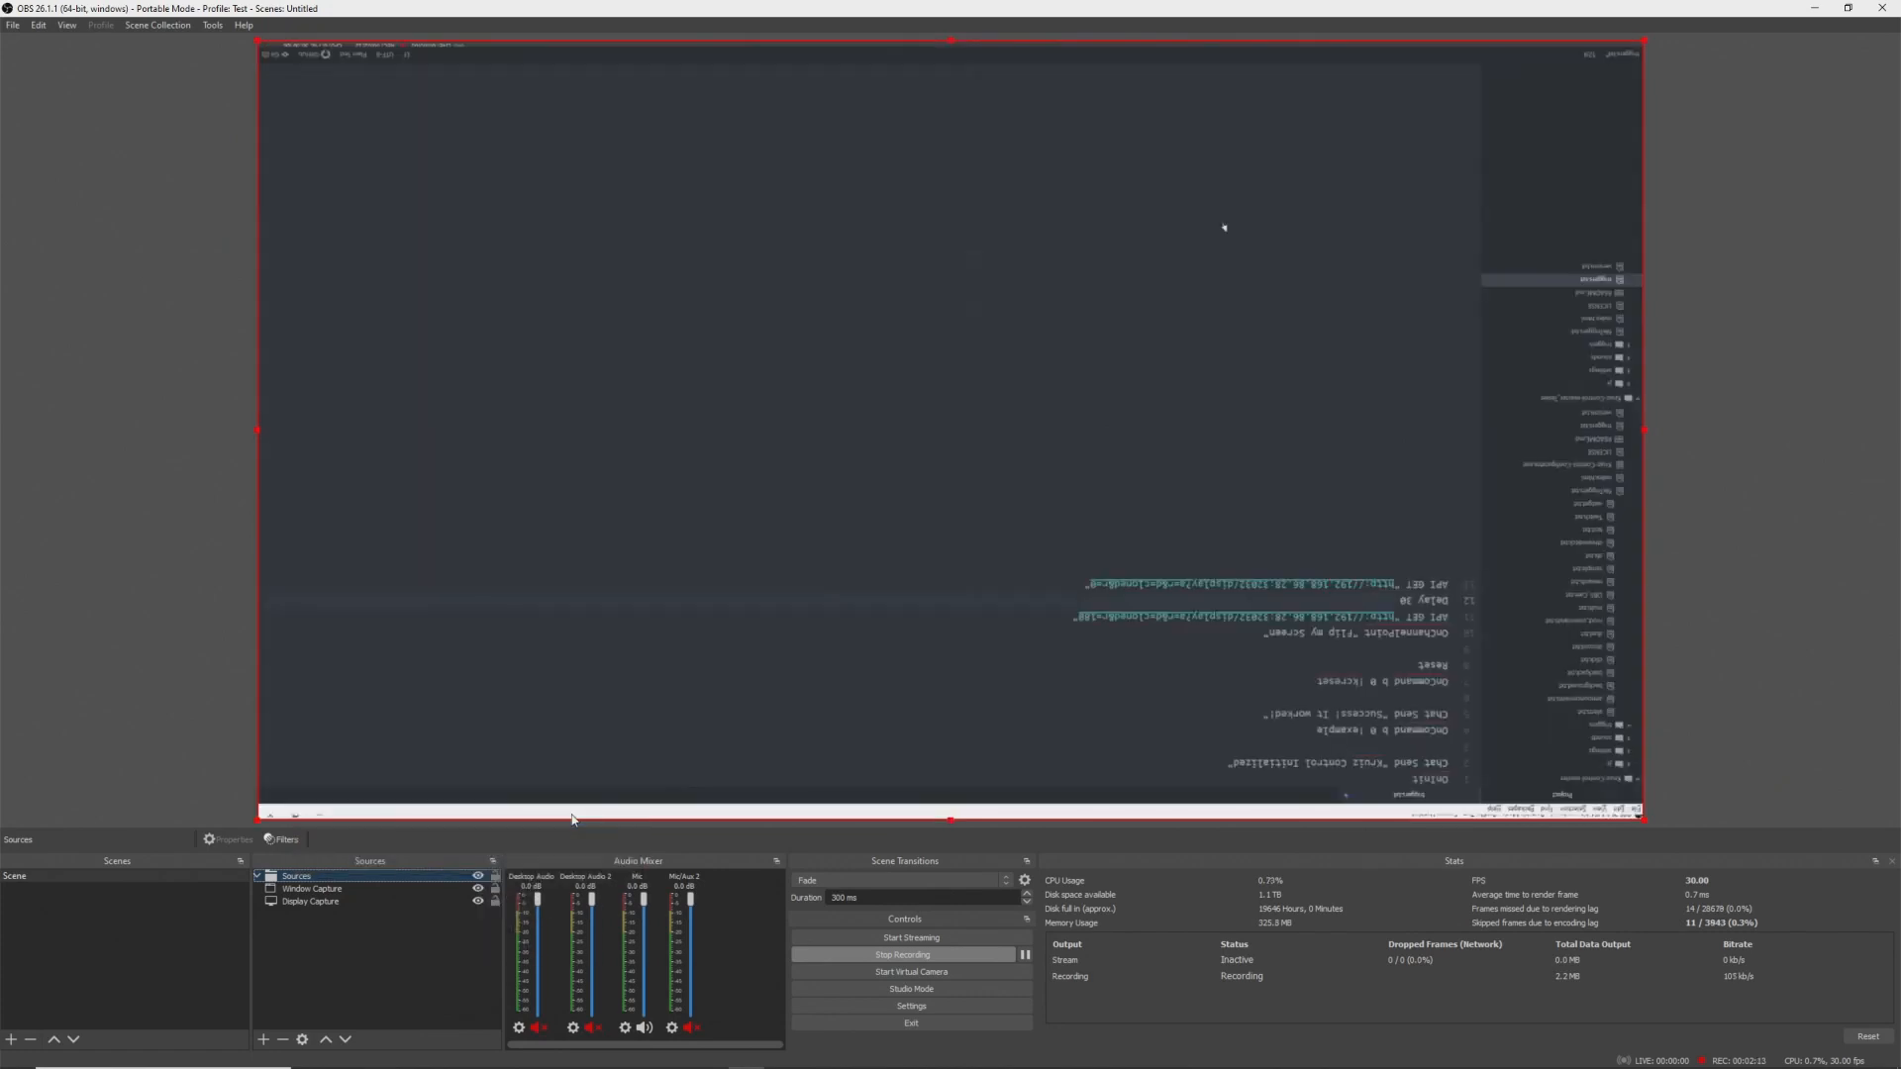
# - Reopen the scene's filters and add a second Move Source filter named Screen Flipped
pyautogui.rightClick(20, 877)
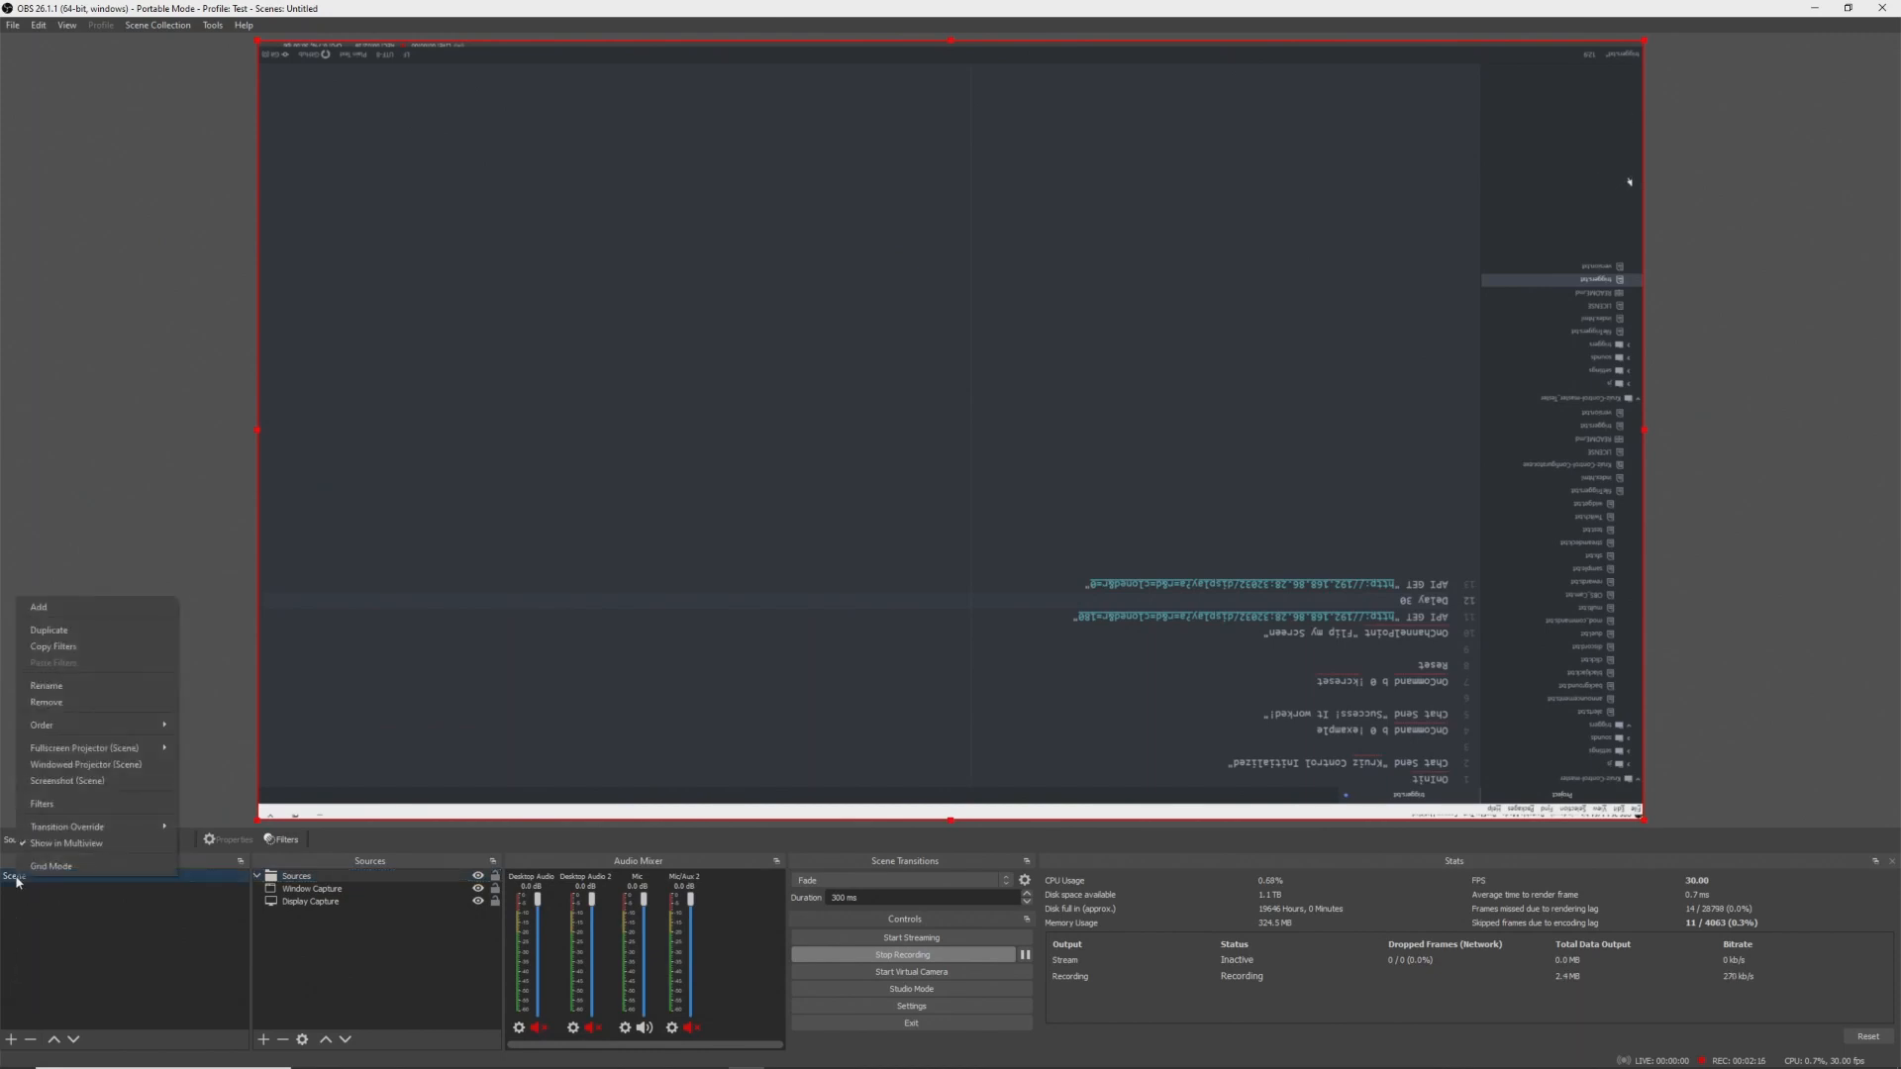
pyautogui.click(140, 813)
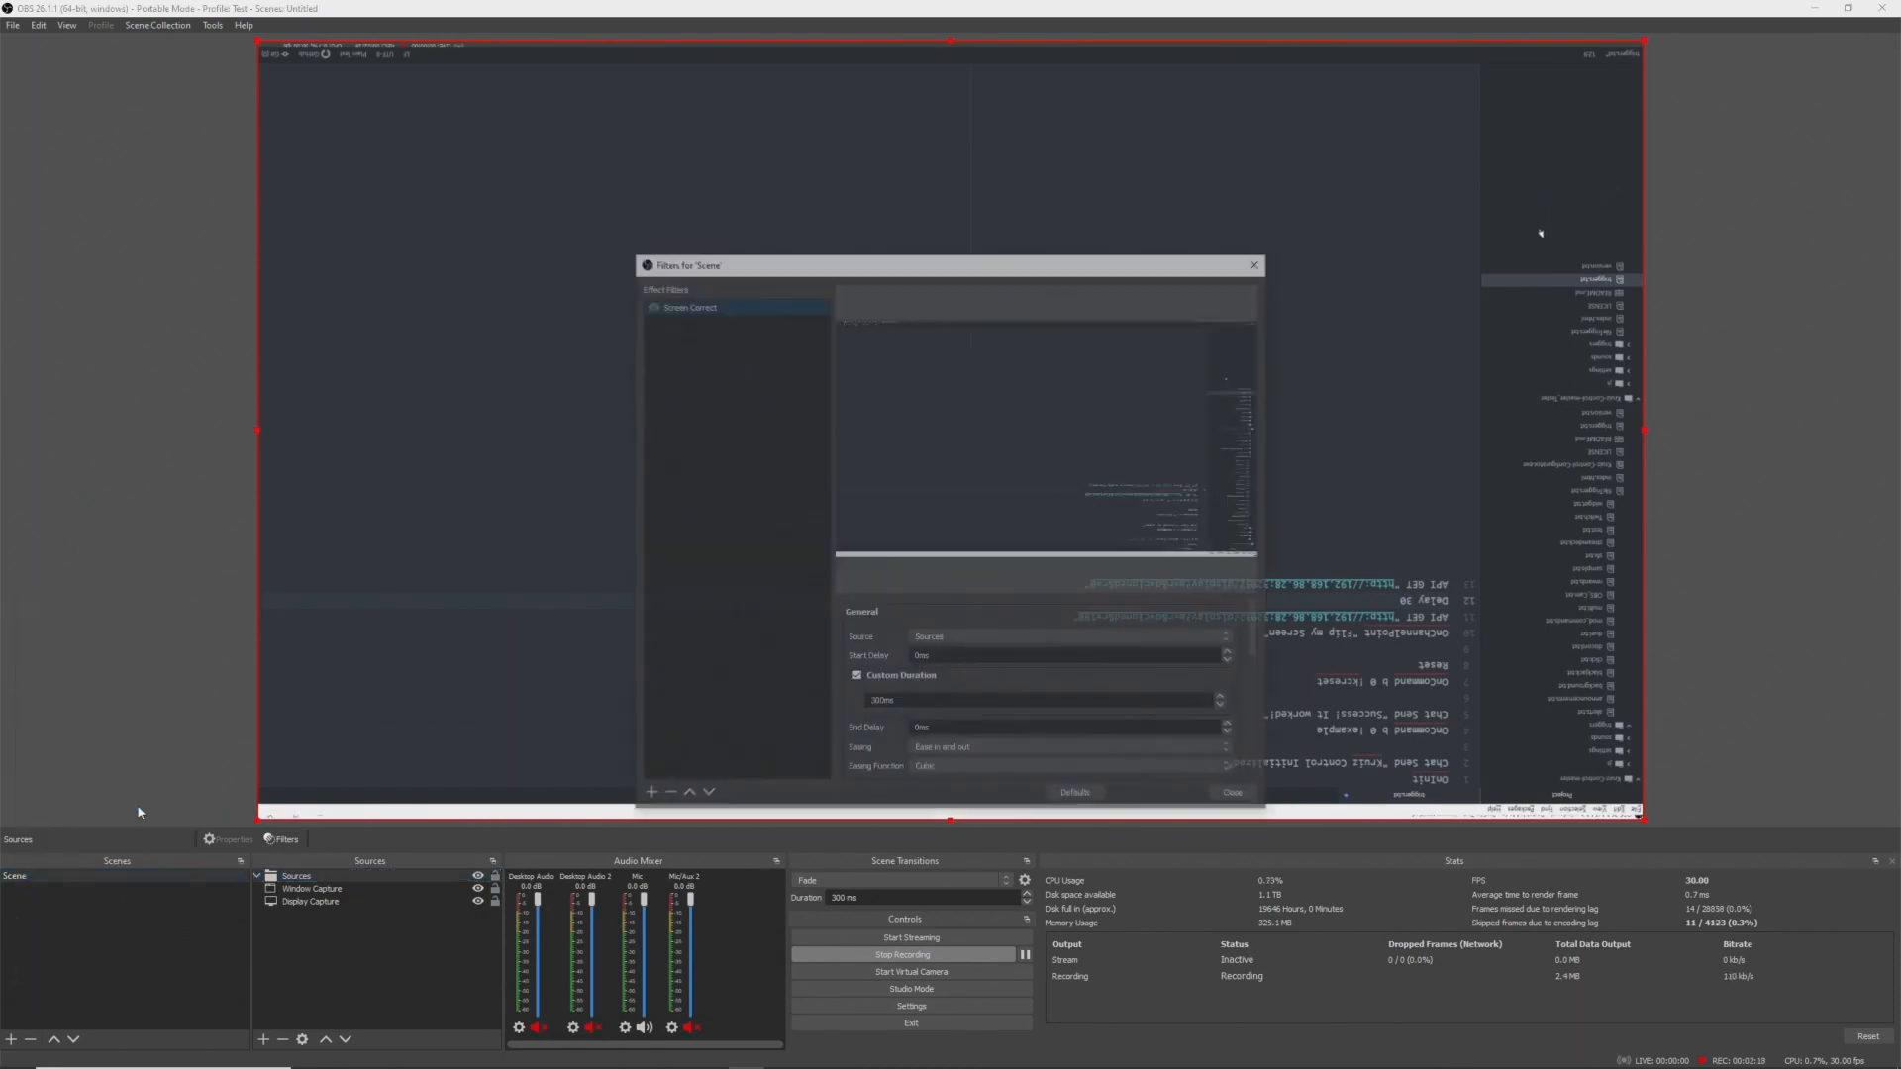
pyautogui.click(647, 797)
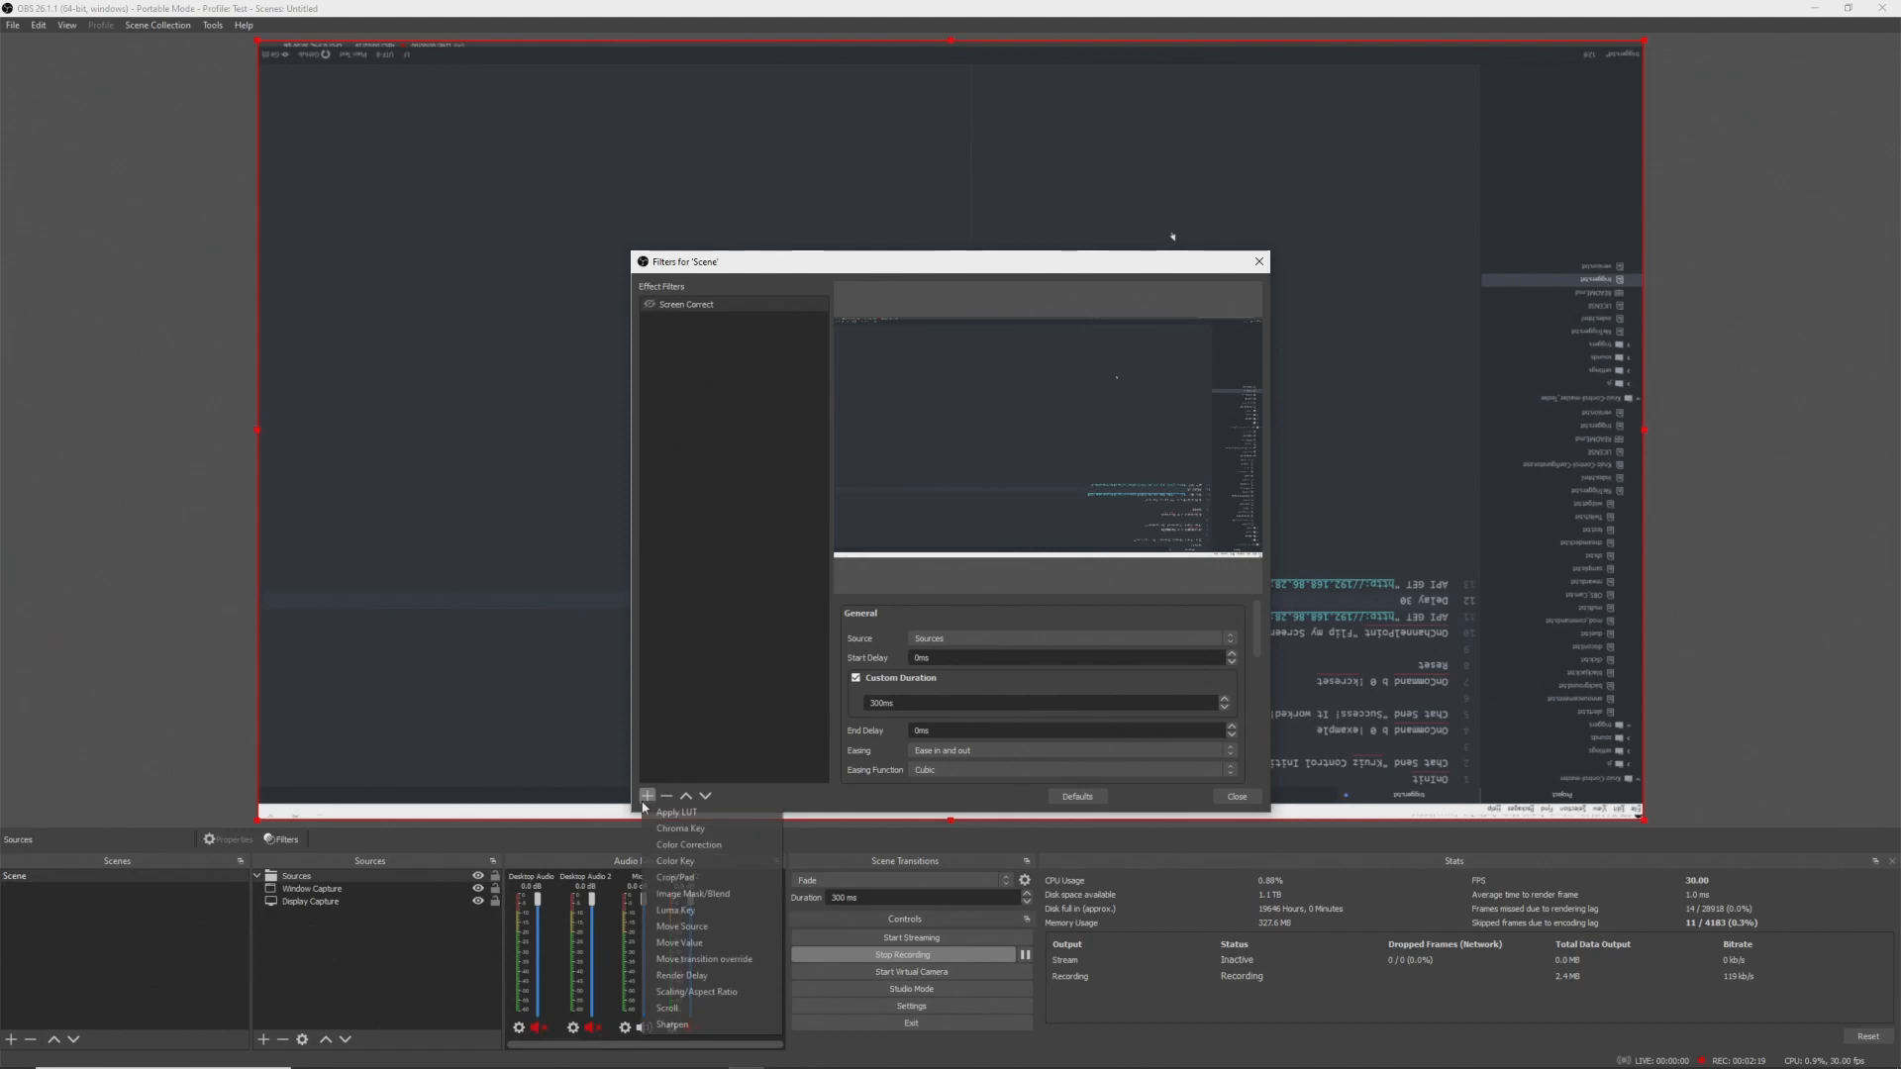
pyautogui.click(684, 927)
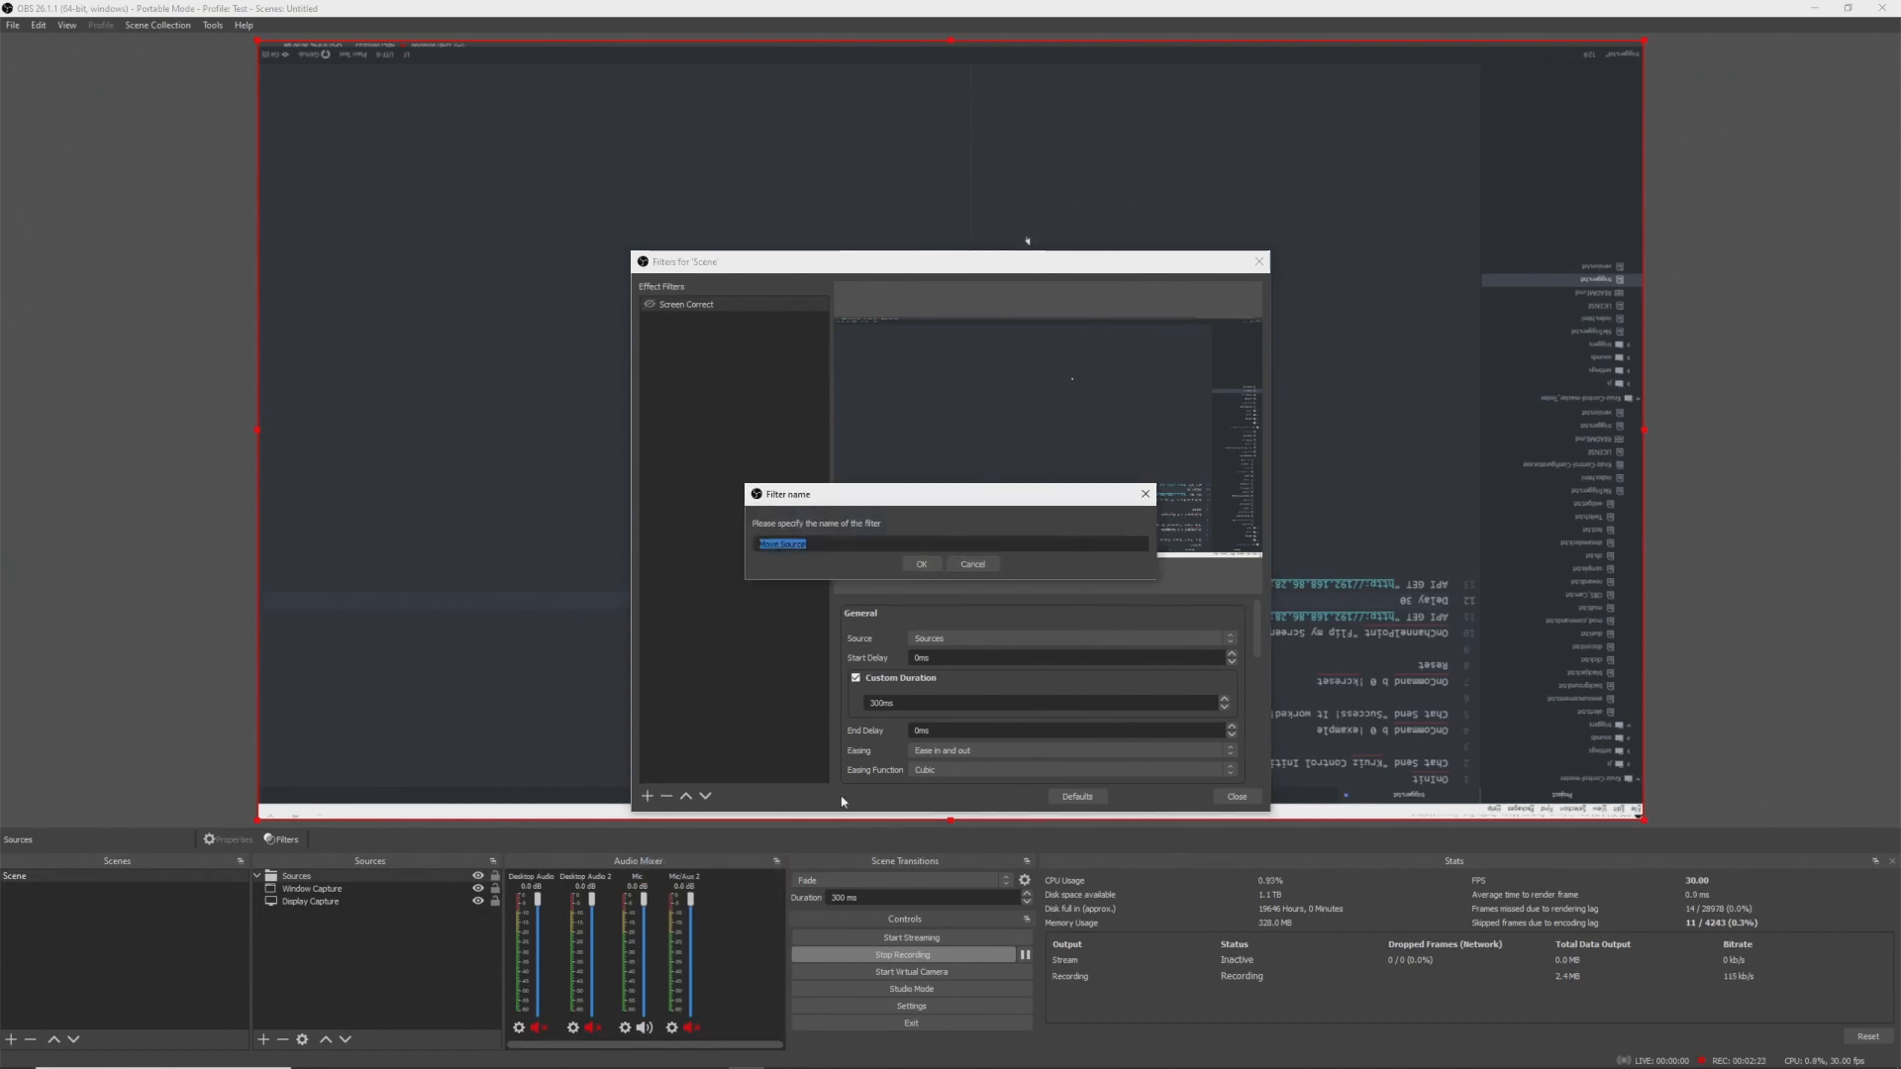
pyautogui.write('Screen Flipped')
pyautogui.press('Return')
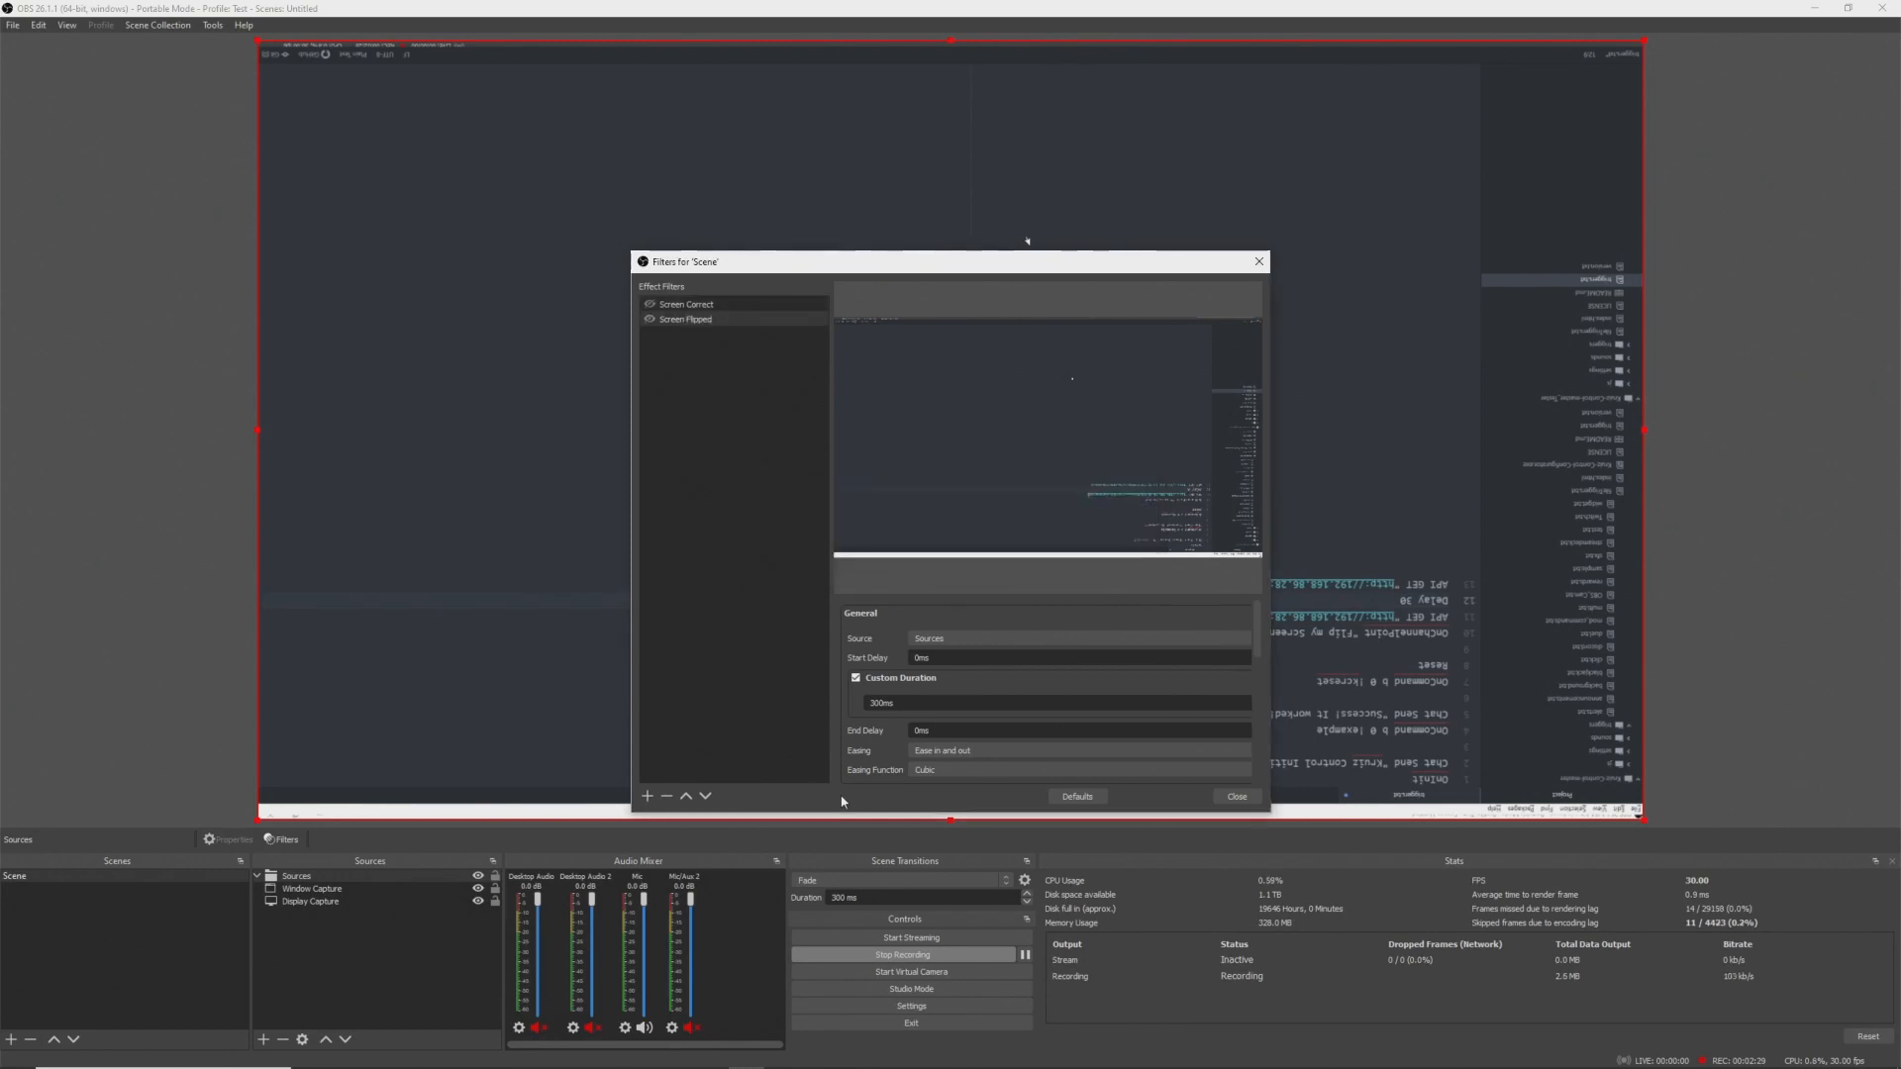
# - Set the Screen Flipped filter's start trigger to Enable
pyautogui.scroll(-2, 900, 735)
pyautogui.scroll(-1, 903, 741)
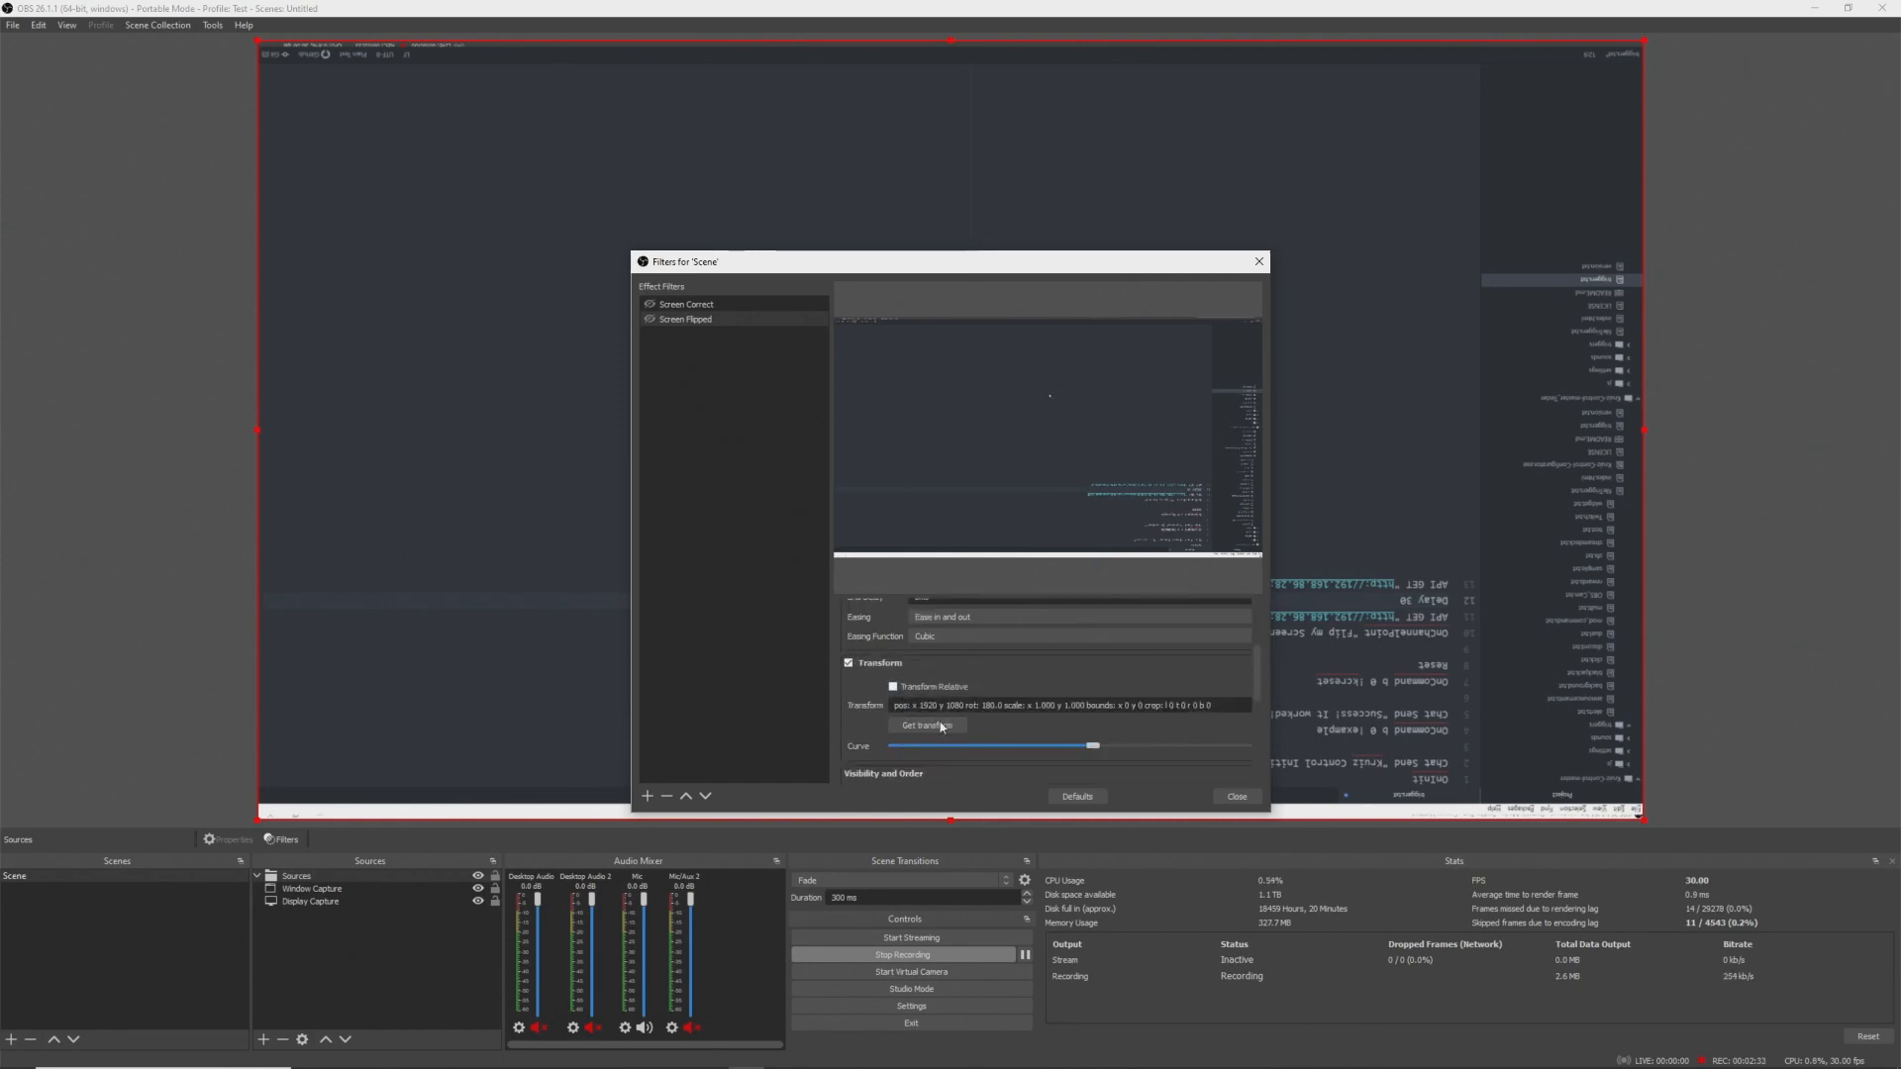
pyautogui.scroll(-5, 891, 701)
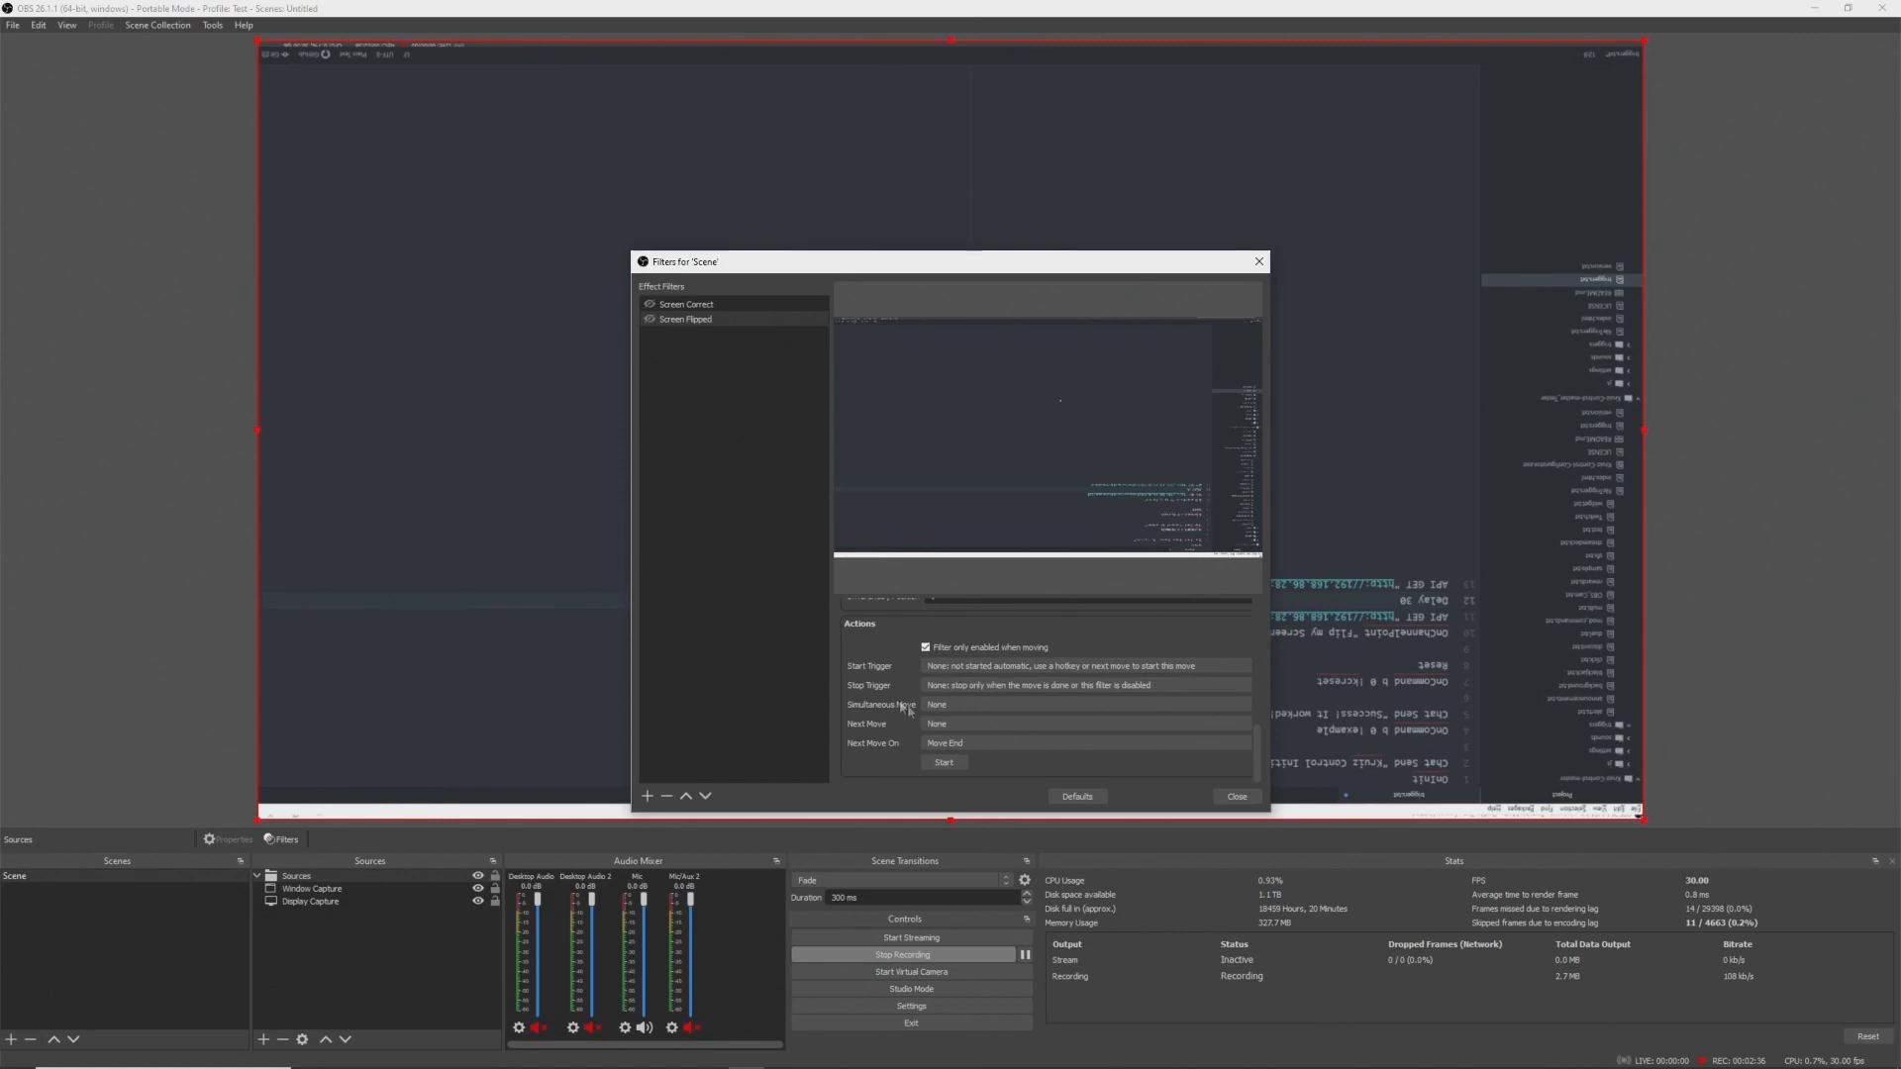
pyautogui.click(983, 667)
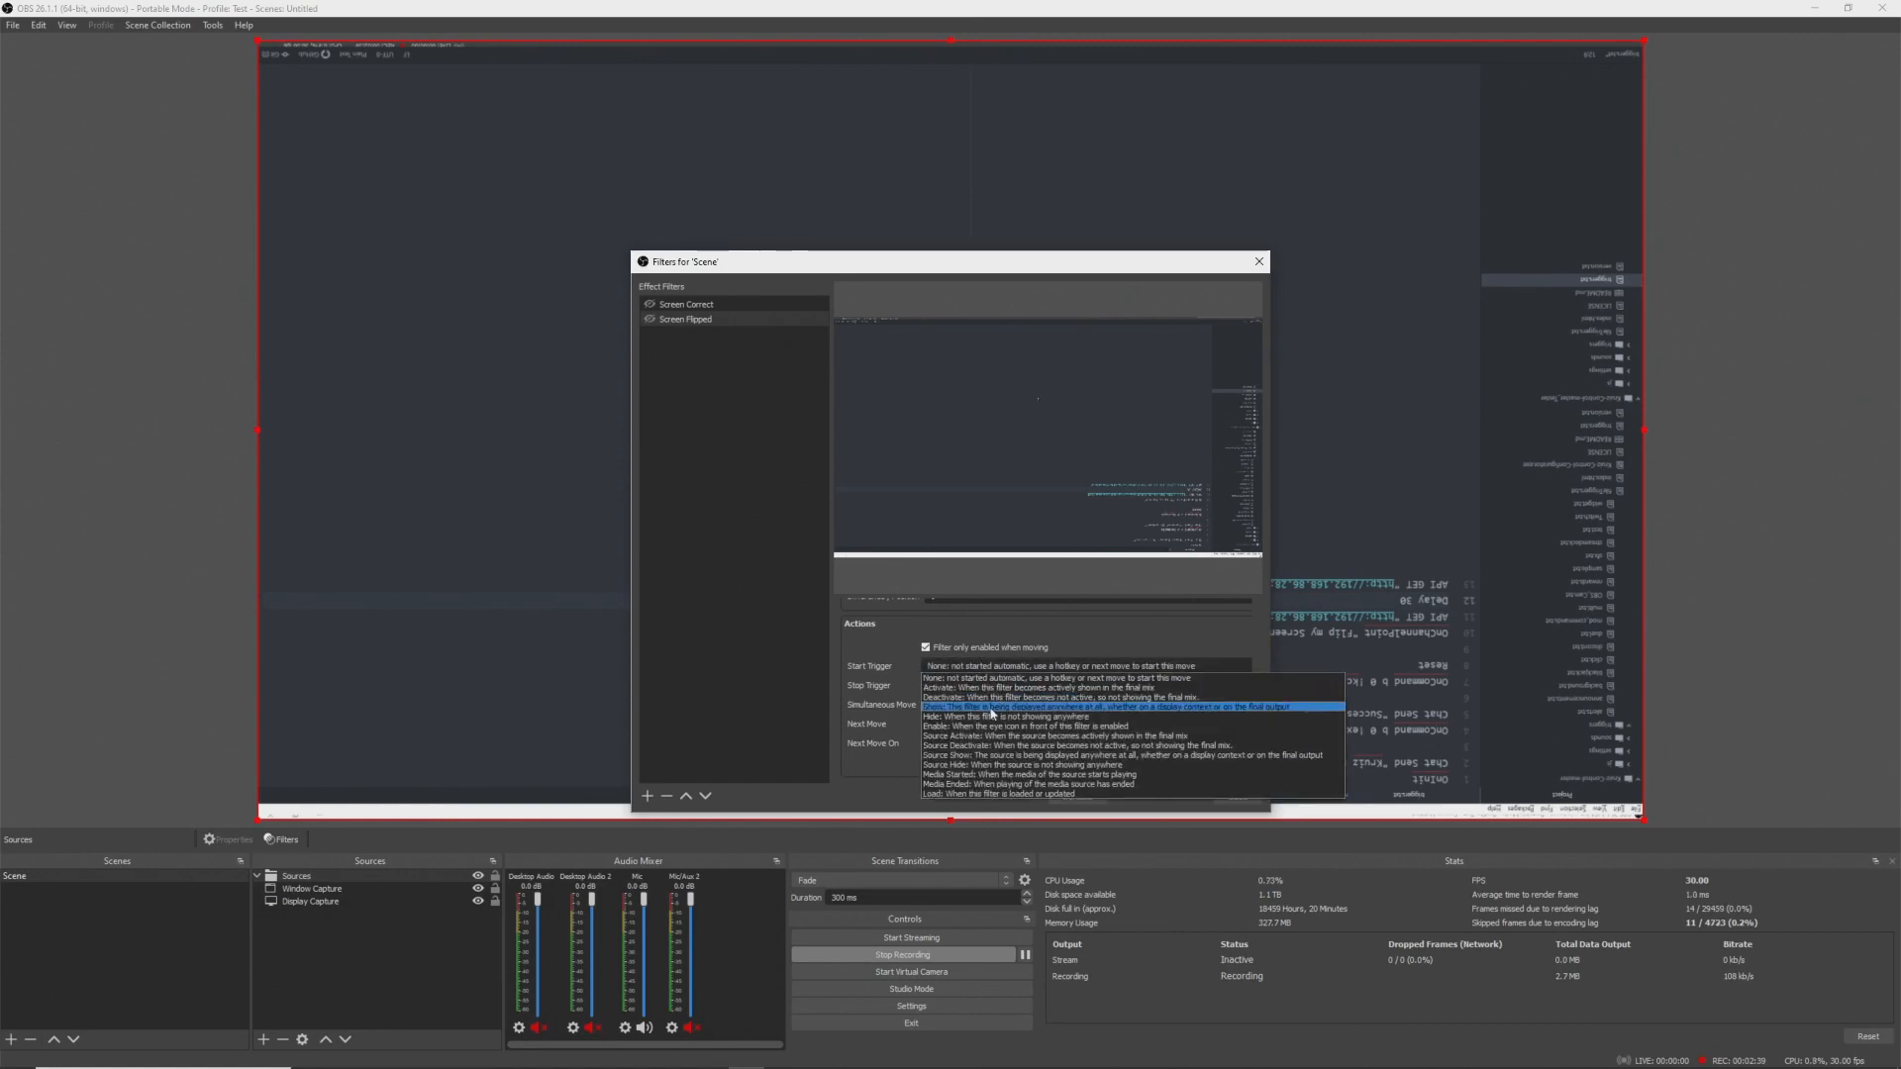
pyautogui.click(992, 728)
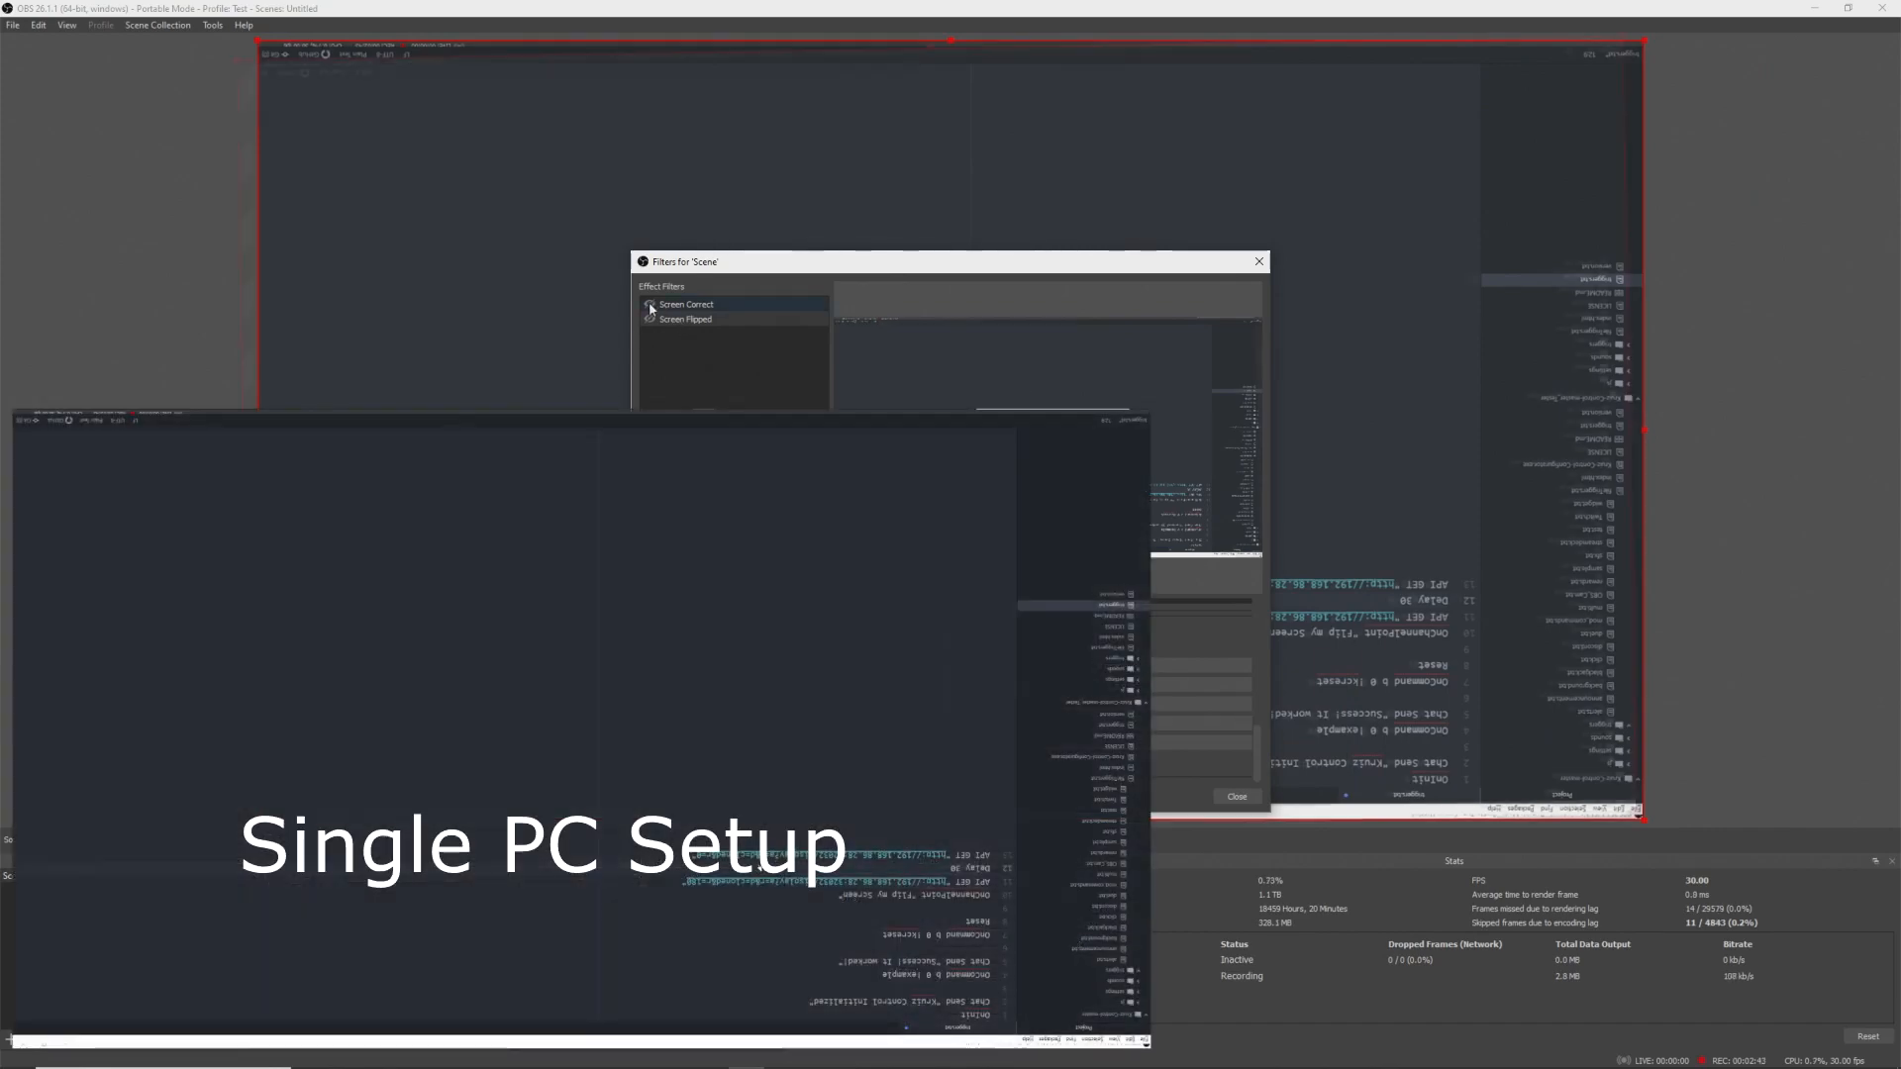
# - Test the Screen Correct and Screen Flipped filters by toggling their visibility, then close the filters dialog
pyautogui.click(649, 305)
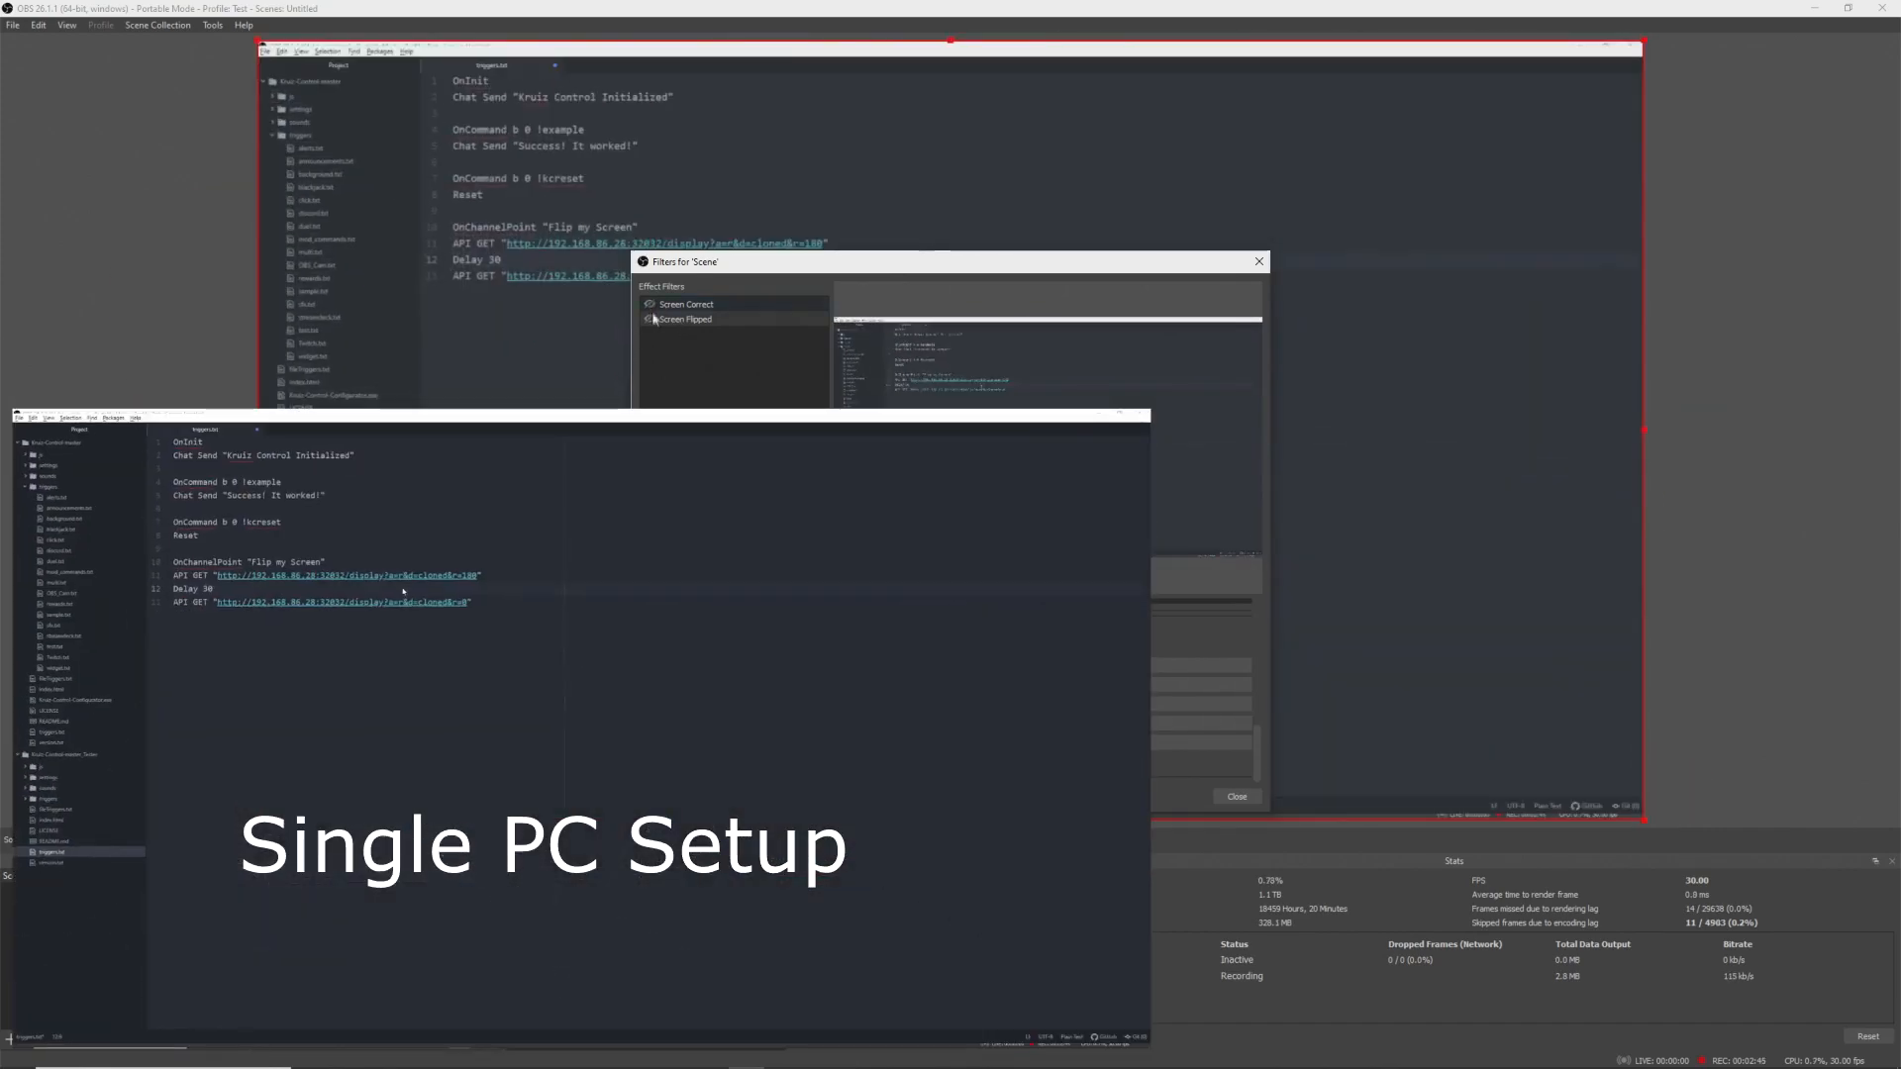
pyautogui.click(649, 319)
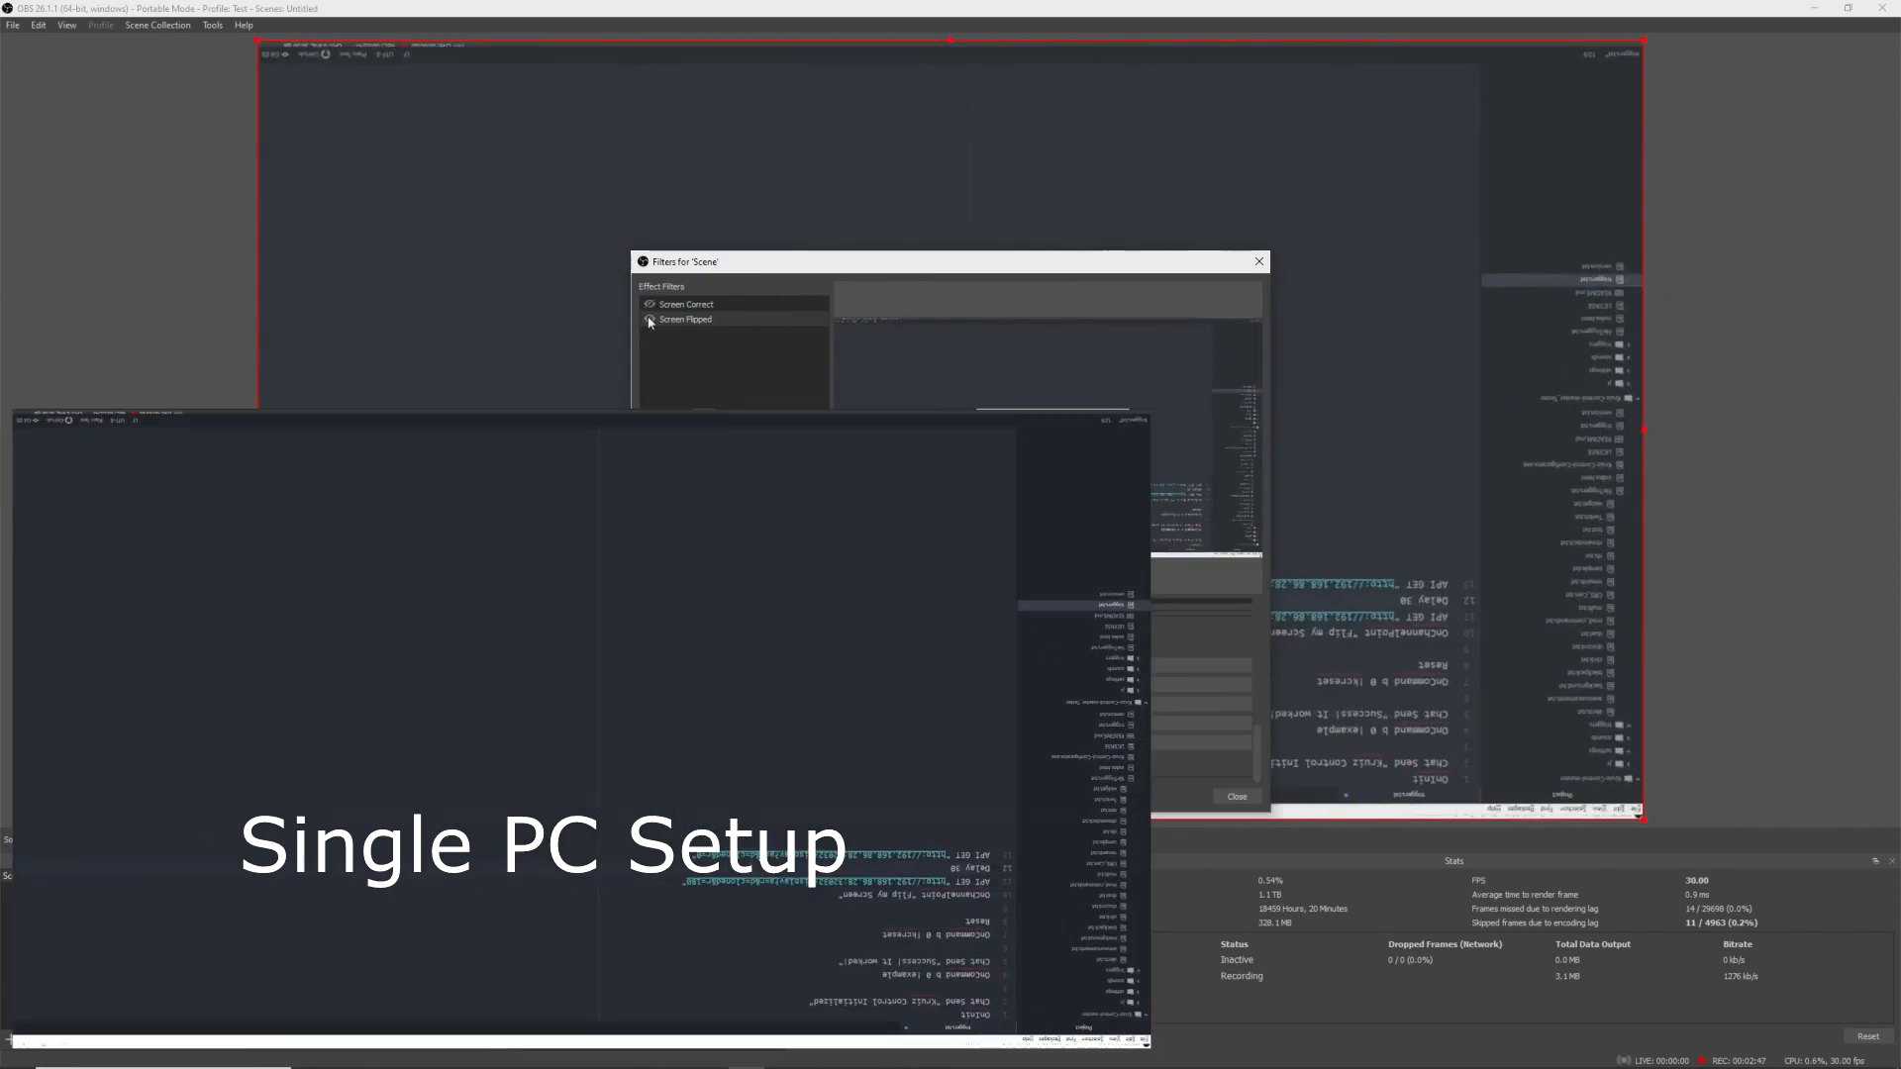
pyautogui.click(649, 318)
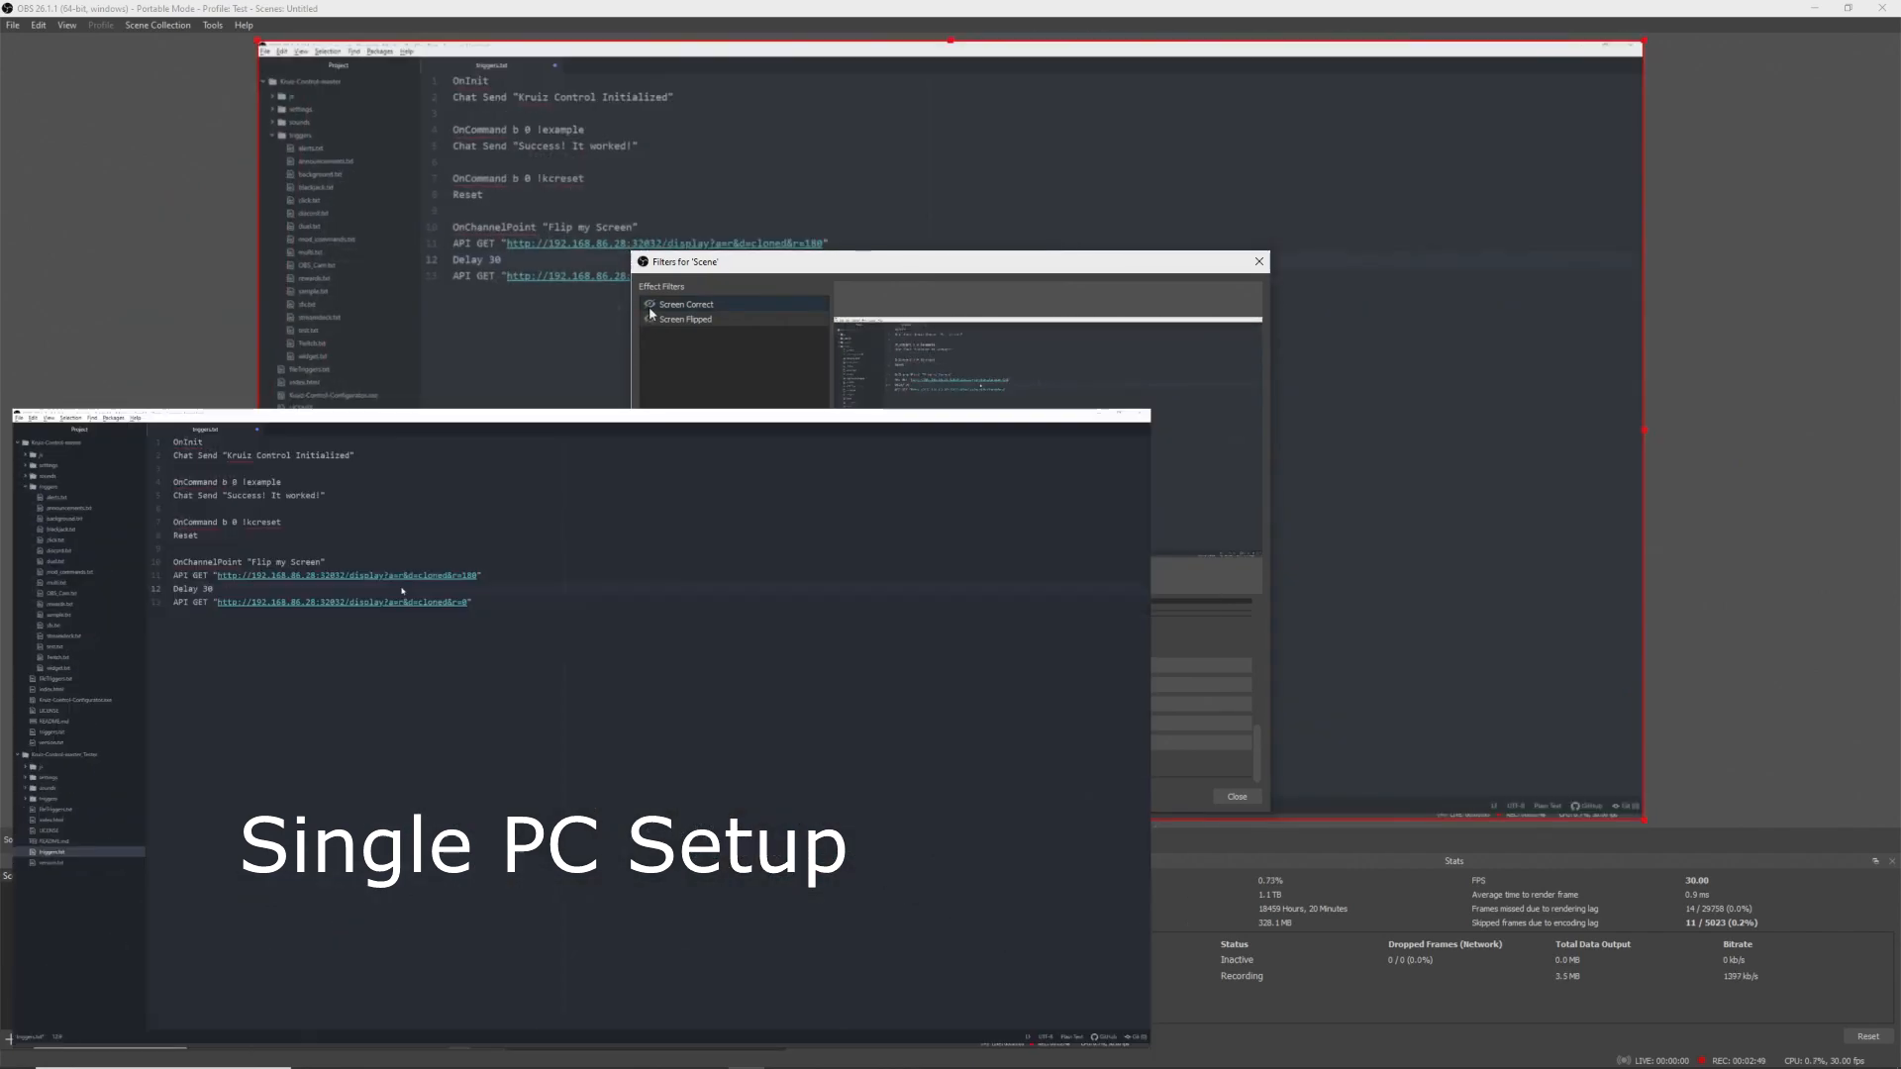
pyautogui.click(1236, 796)
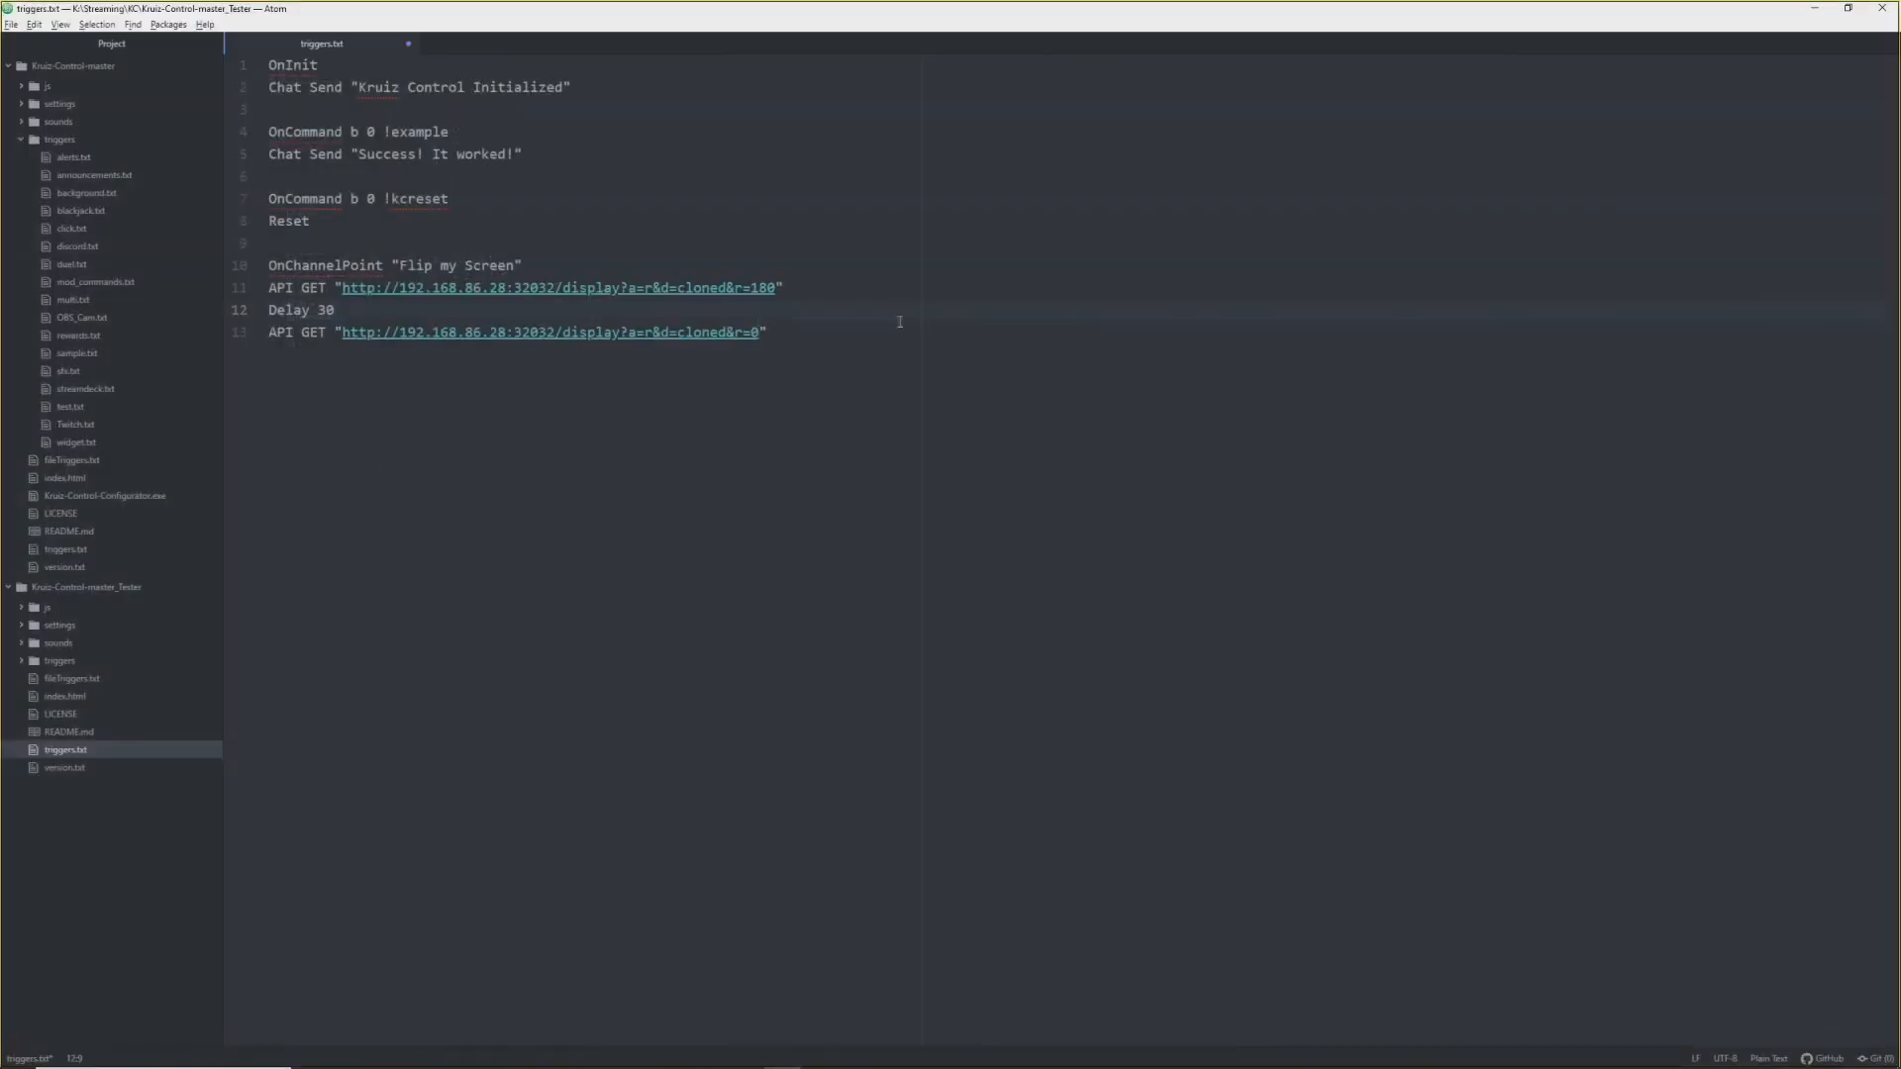
# - Insert the line OBS Source "Scene" Filter "Screen Flipped" on after the rotate API GET call
pyautogui.click(876, 288)
pyautogui.press('Return')
pyautogui.write('OBS Source "')
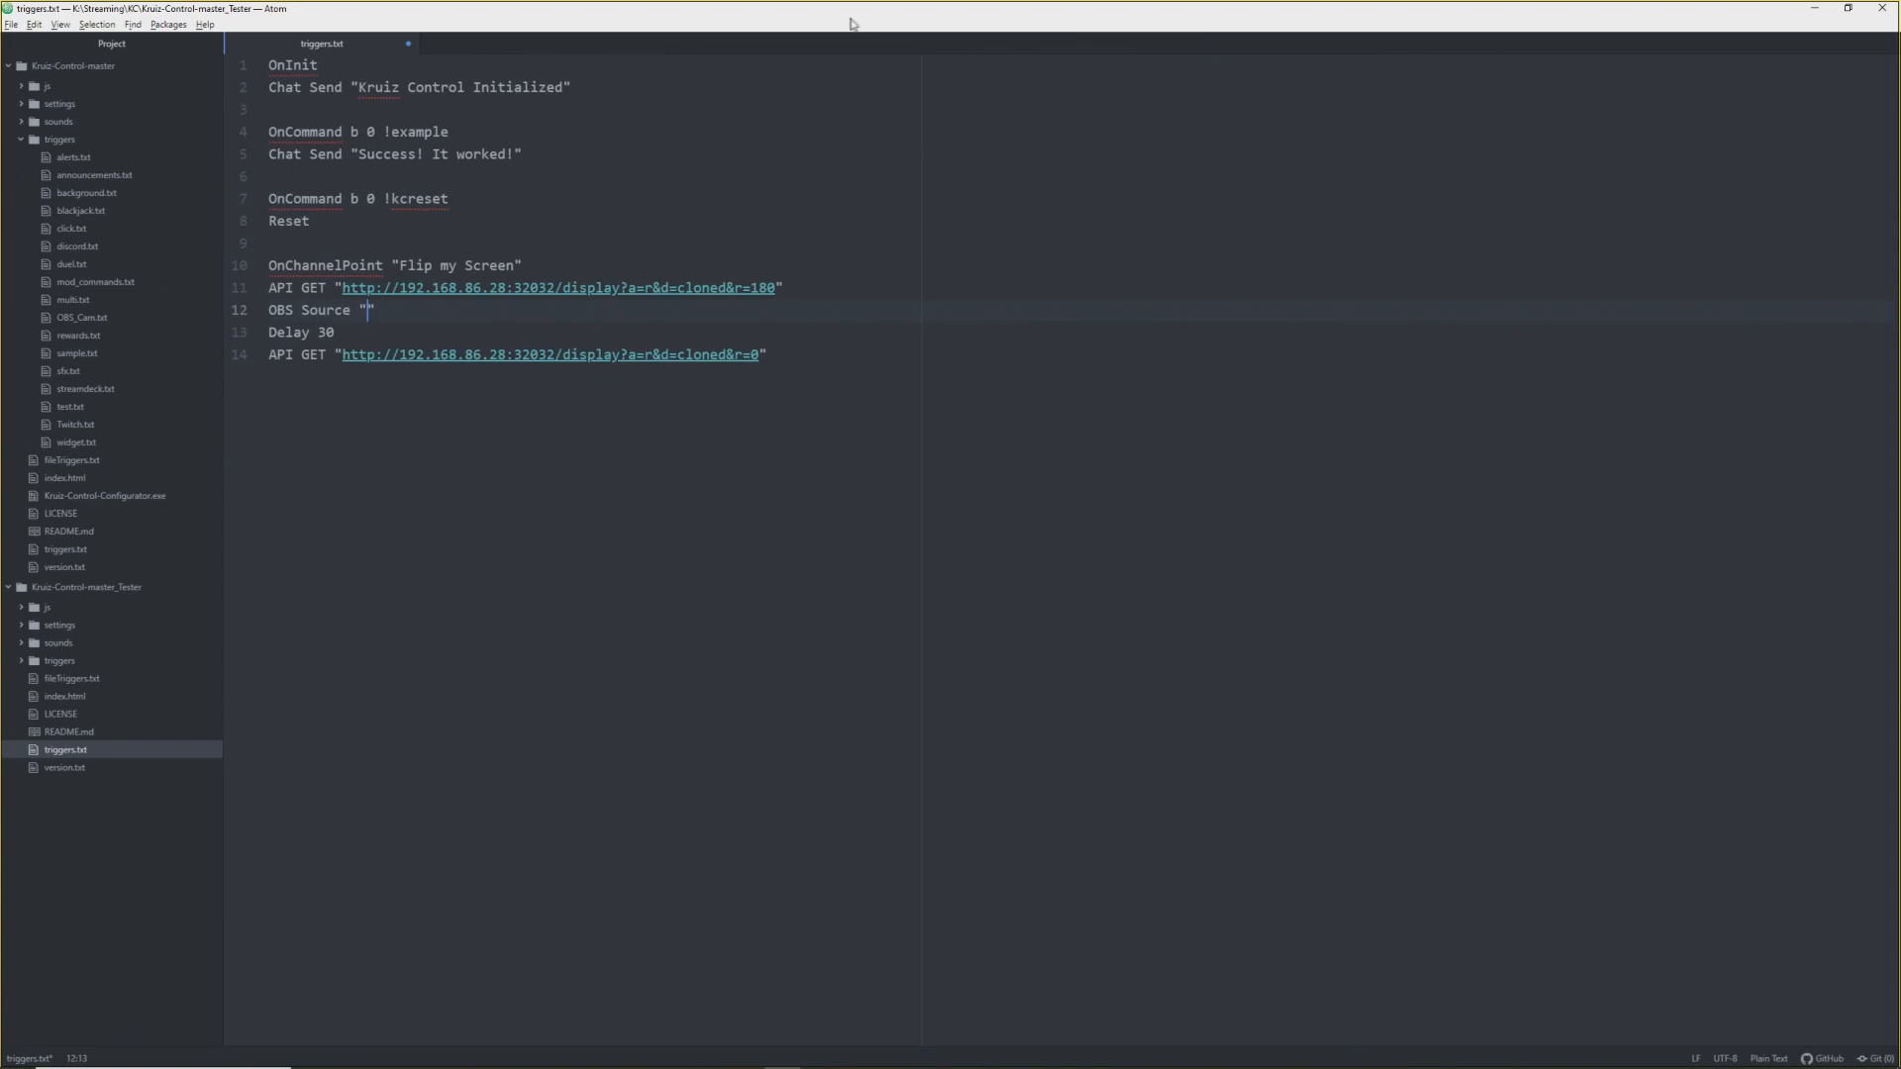
pyautogui.moveTo(852, 12); pyautogui.dragTo(1345, 175)
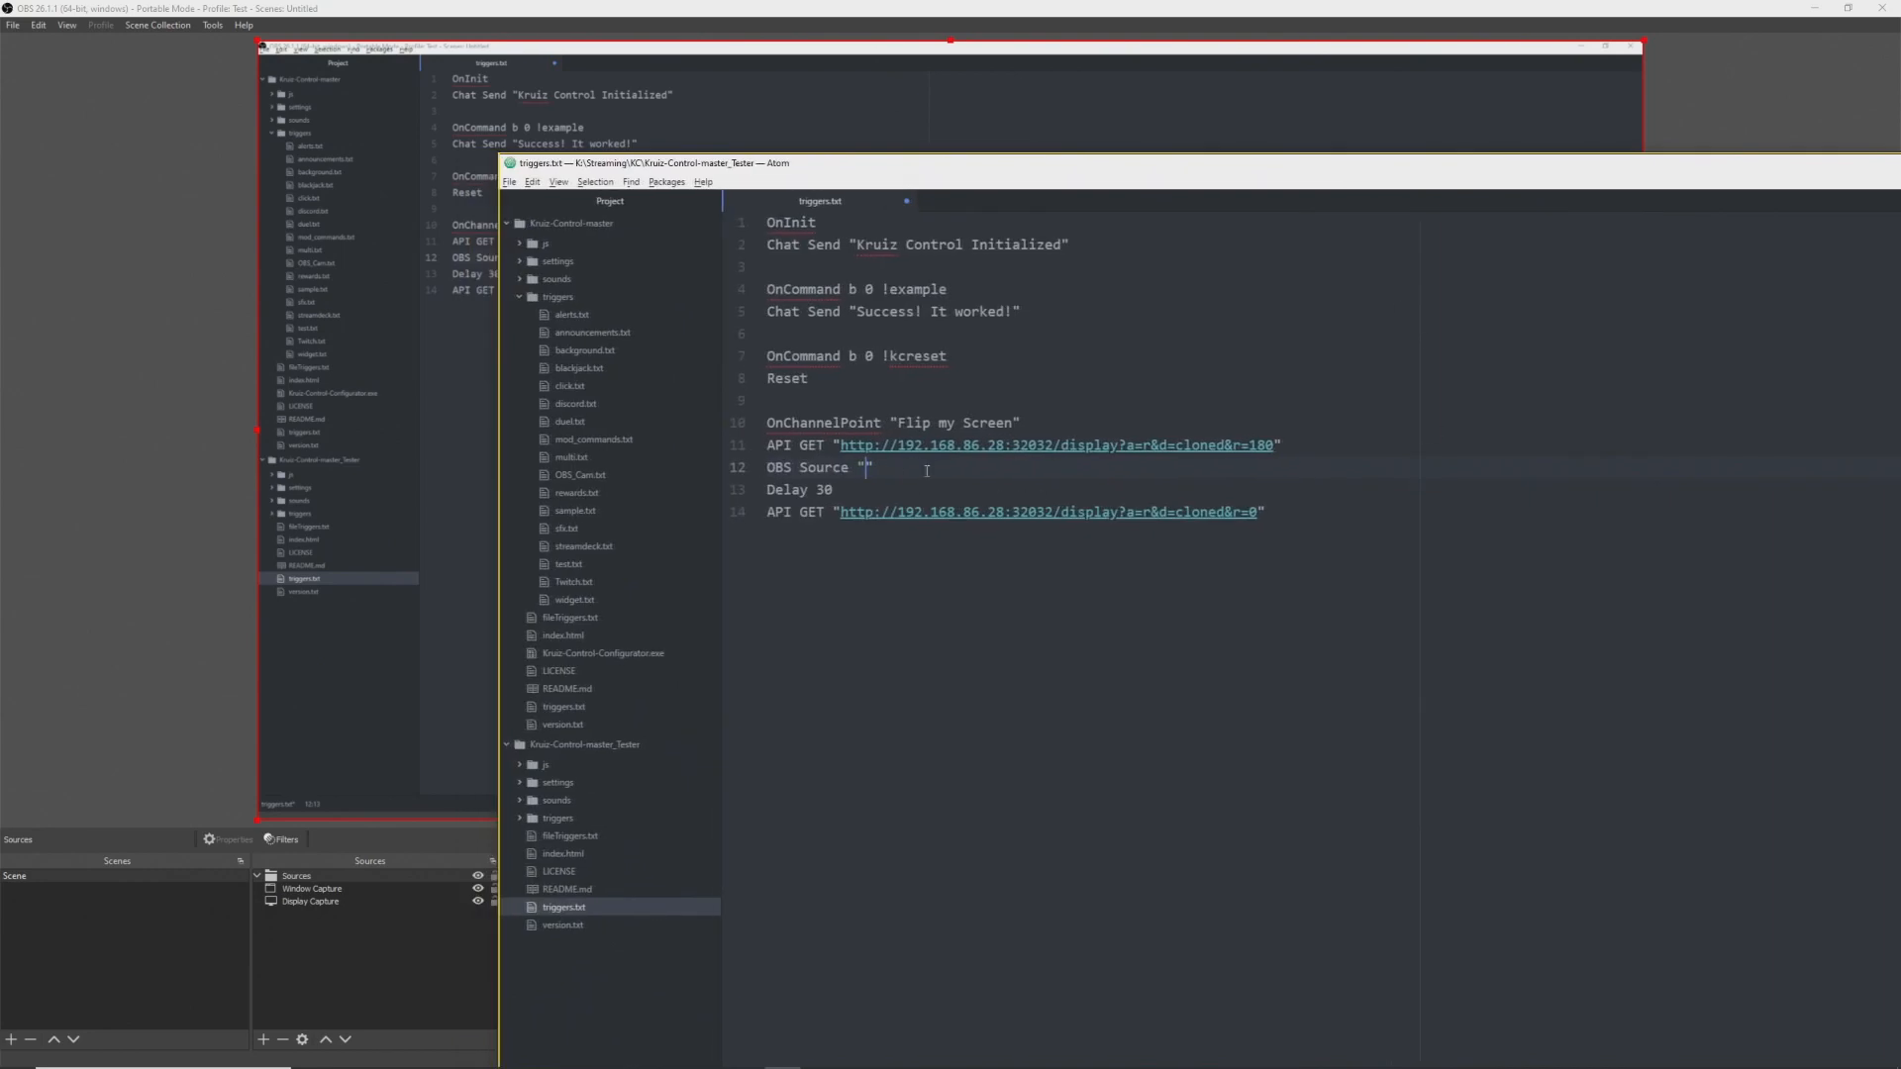
pyautogui.write('Scene" Filter "Screen Flipped')
pyautogui.press('End')
pyautogui.write('on')
# - Copy that filter line before the reset API GET call and change its filter to Screen Correct
pyautogui.press('Return')
pyautogui.press('Up')
pyautogui.press('Up')
pyautogui.hotkey('shift', 'End')
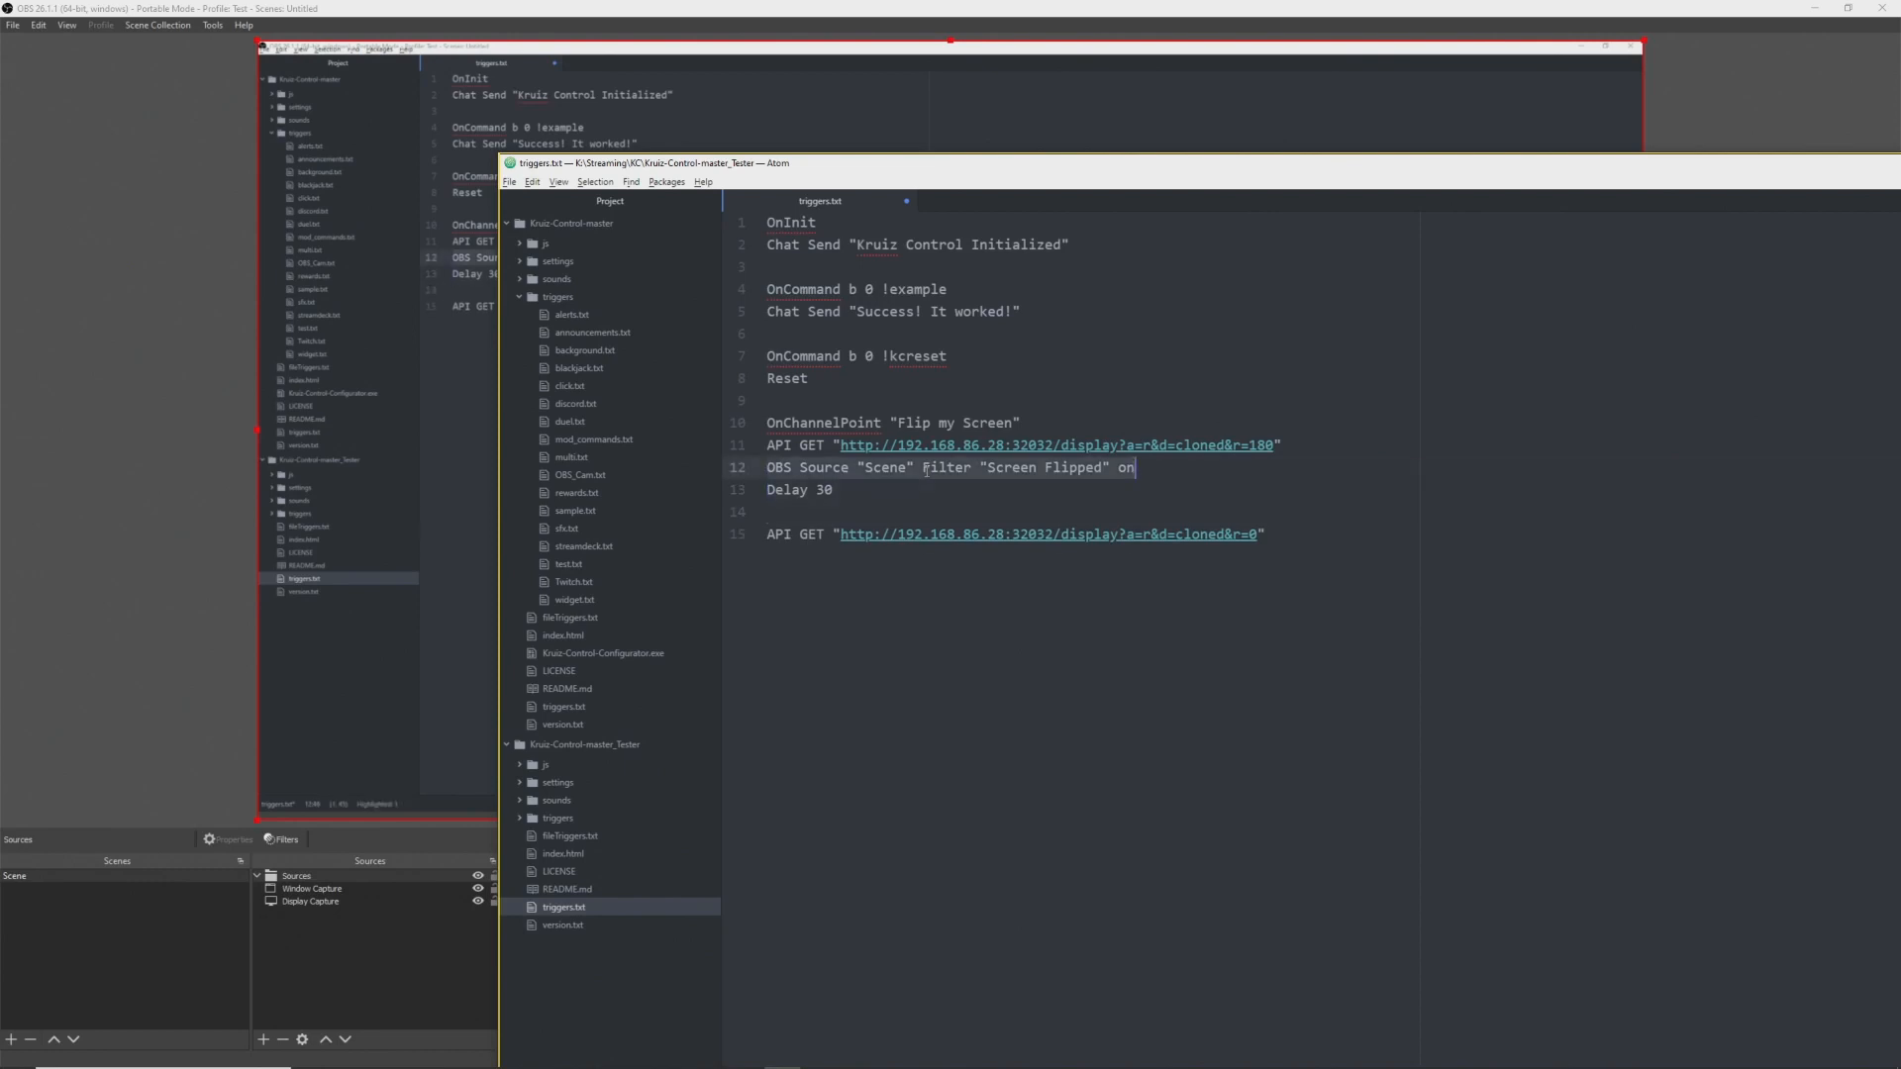
pyautogui.hotkey('ctrl', 'c')
pyautogui.press('Down')
pyautogui.press('Down')
pyautogui.hotkey('ctrl', 'v')
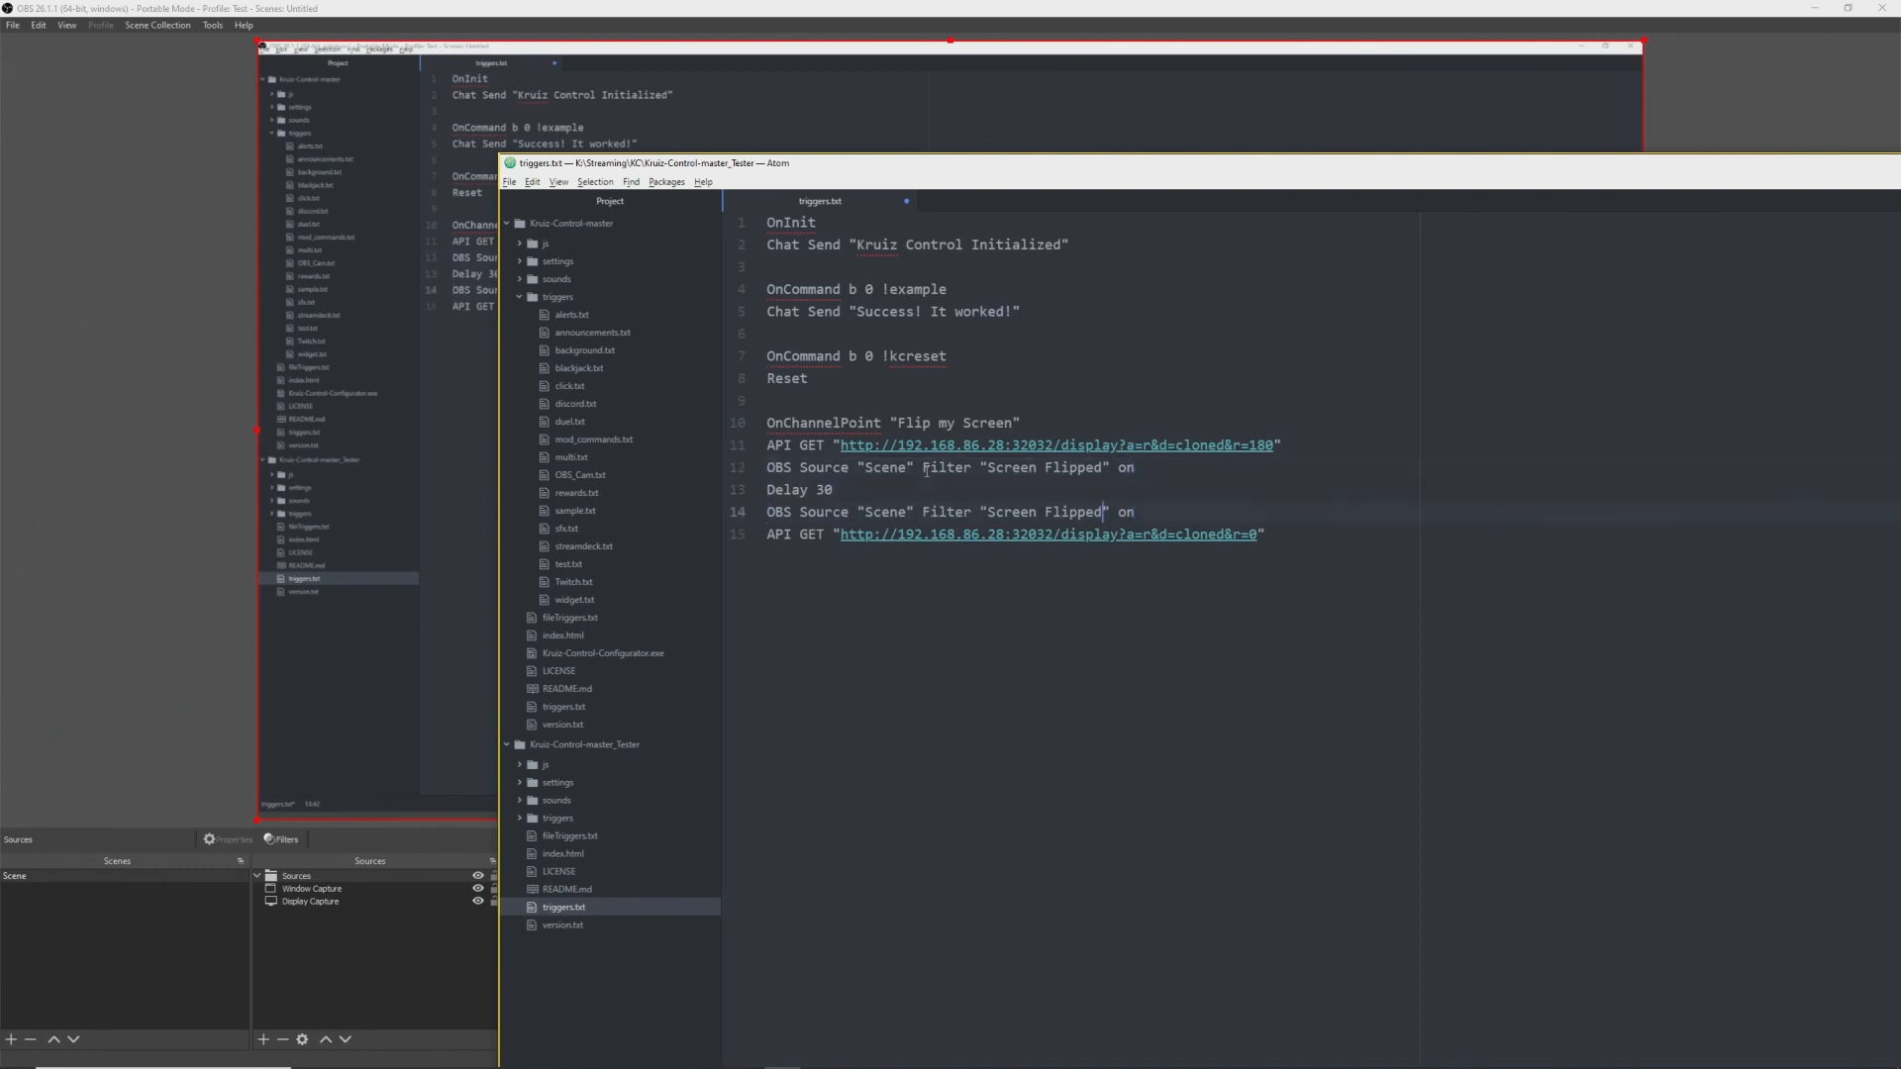
pyautogui.hotkey('ctrl', 'shift', 'Left')
pyautogui.write('Correct')
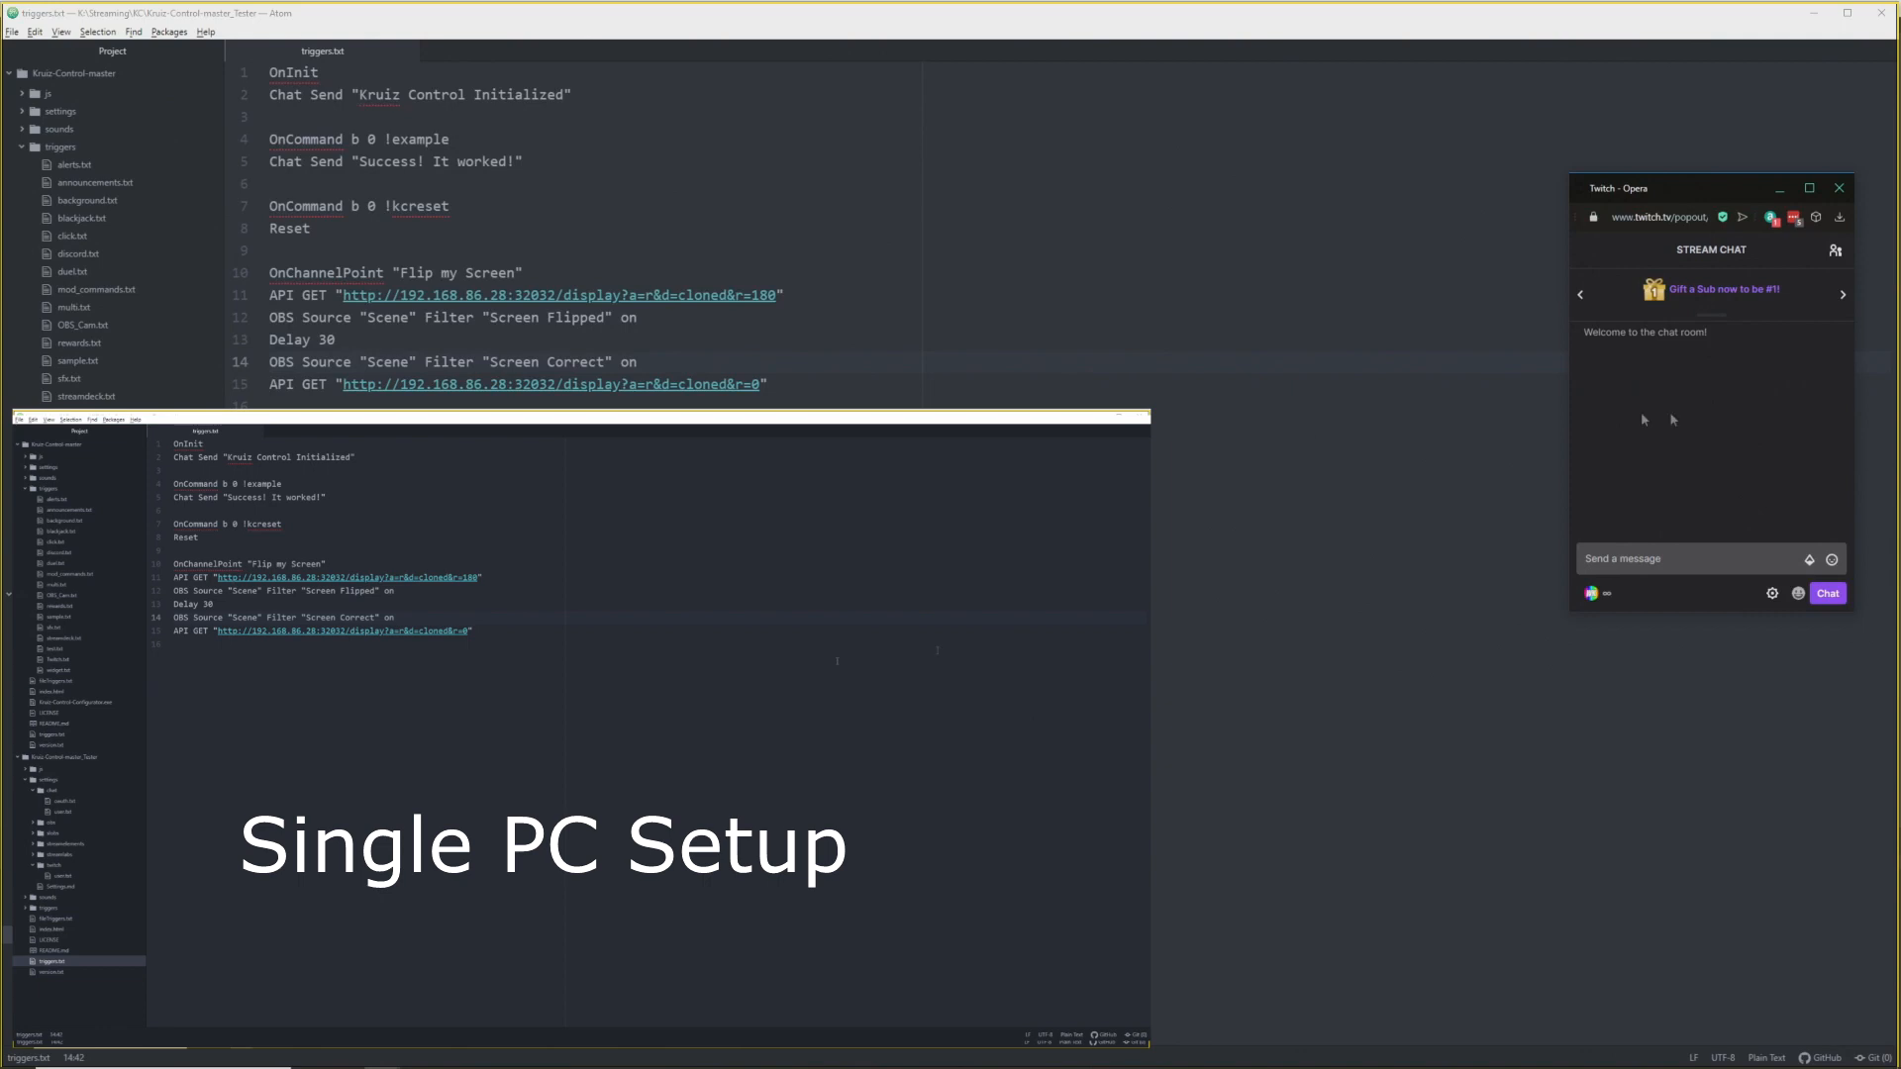
# - In the Twitch chat popout, redeem the Flip my Screen channel point reward to test the trigger
pyautogui.click(1591, 593)
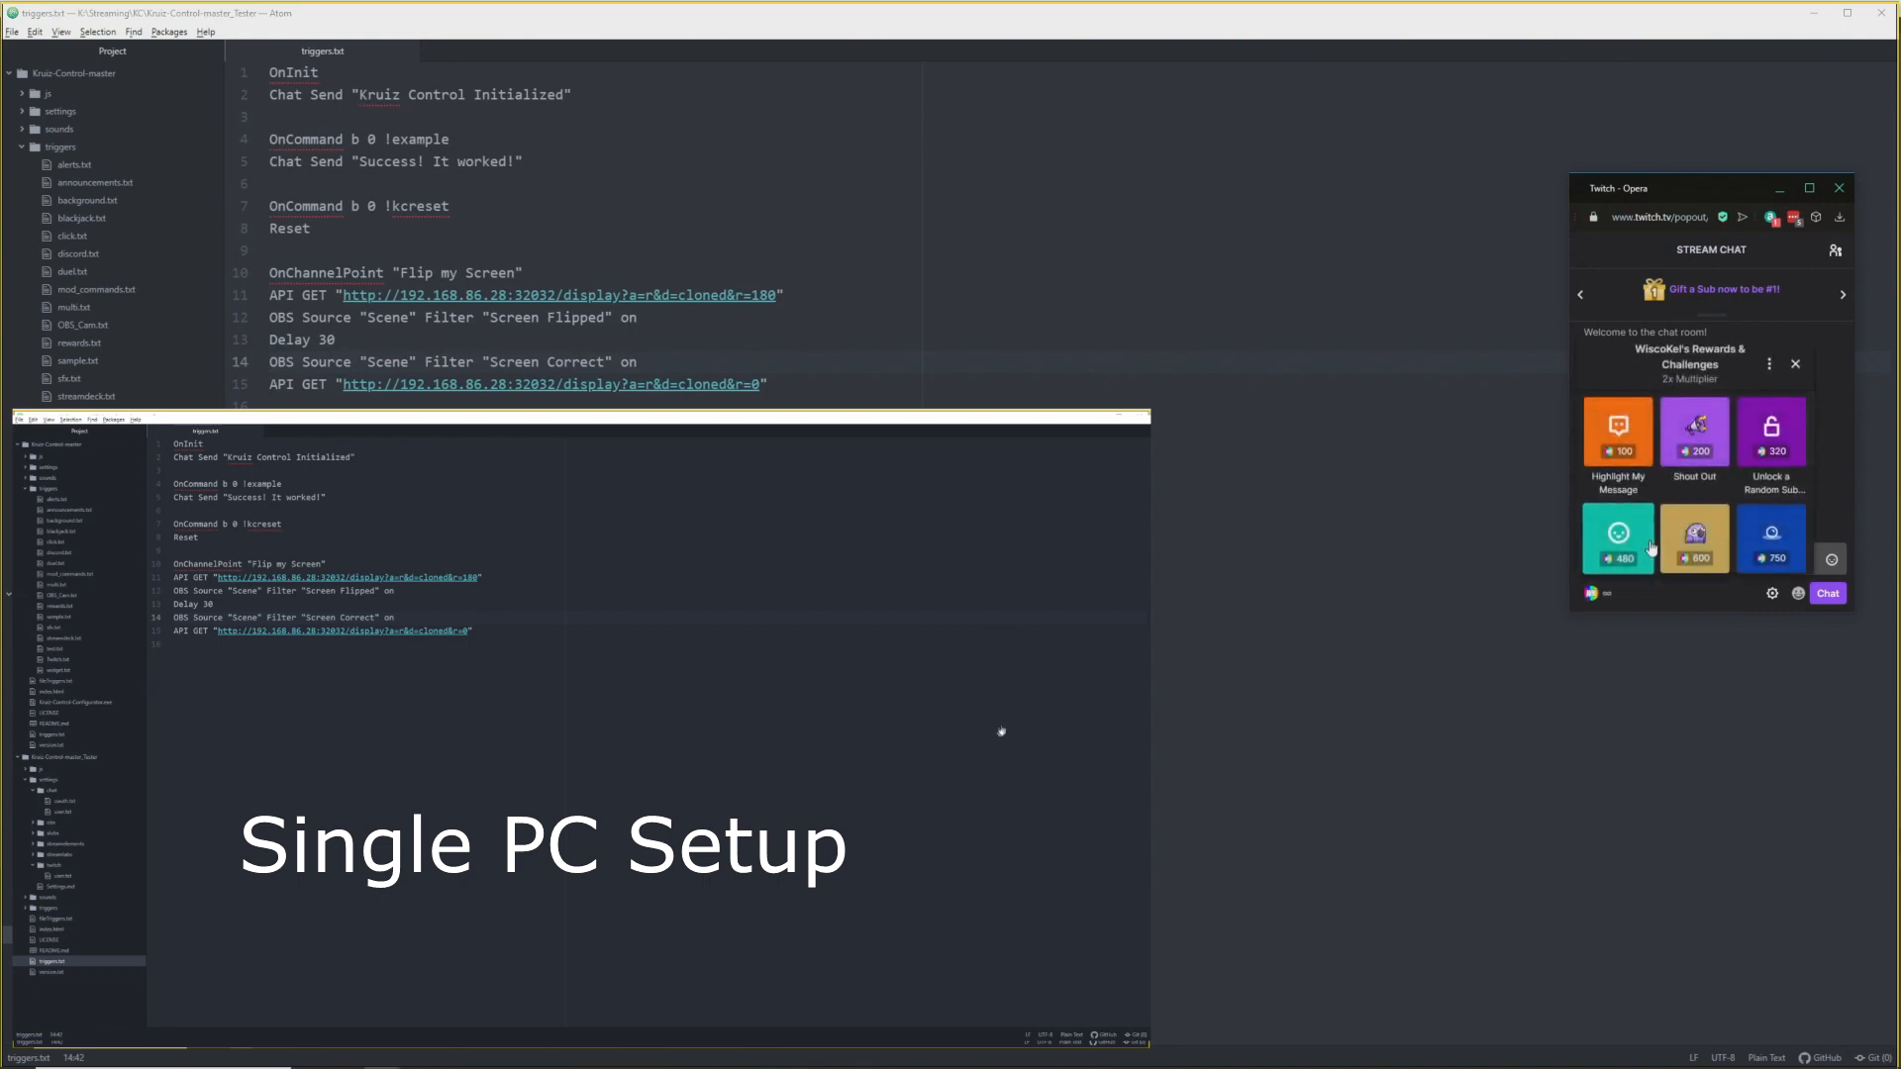
pyautogui.click(1693, 466)
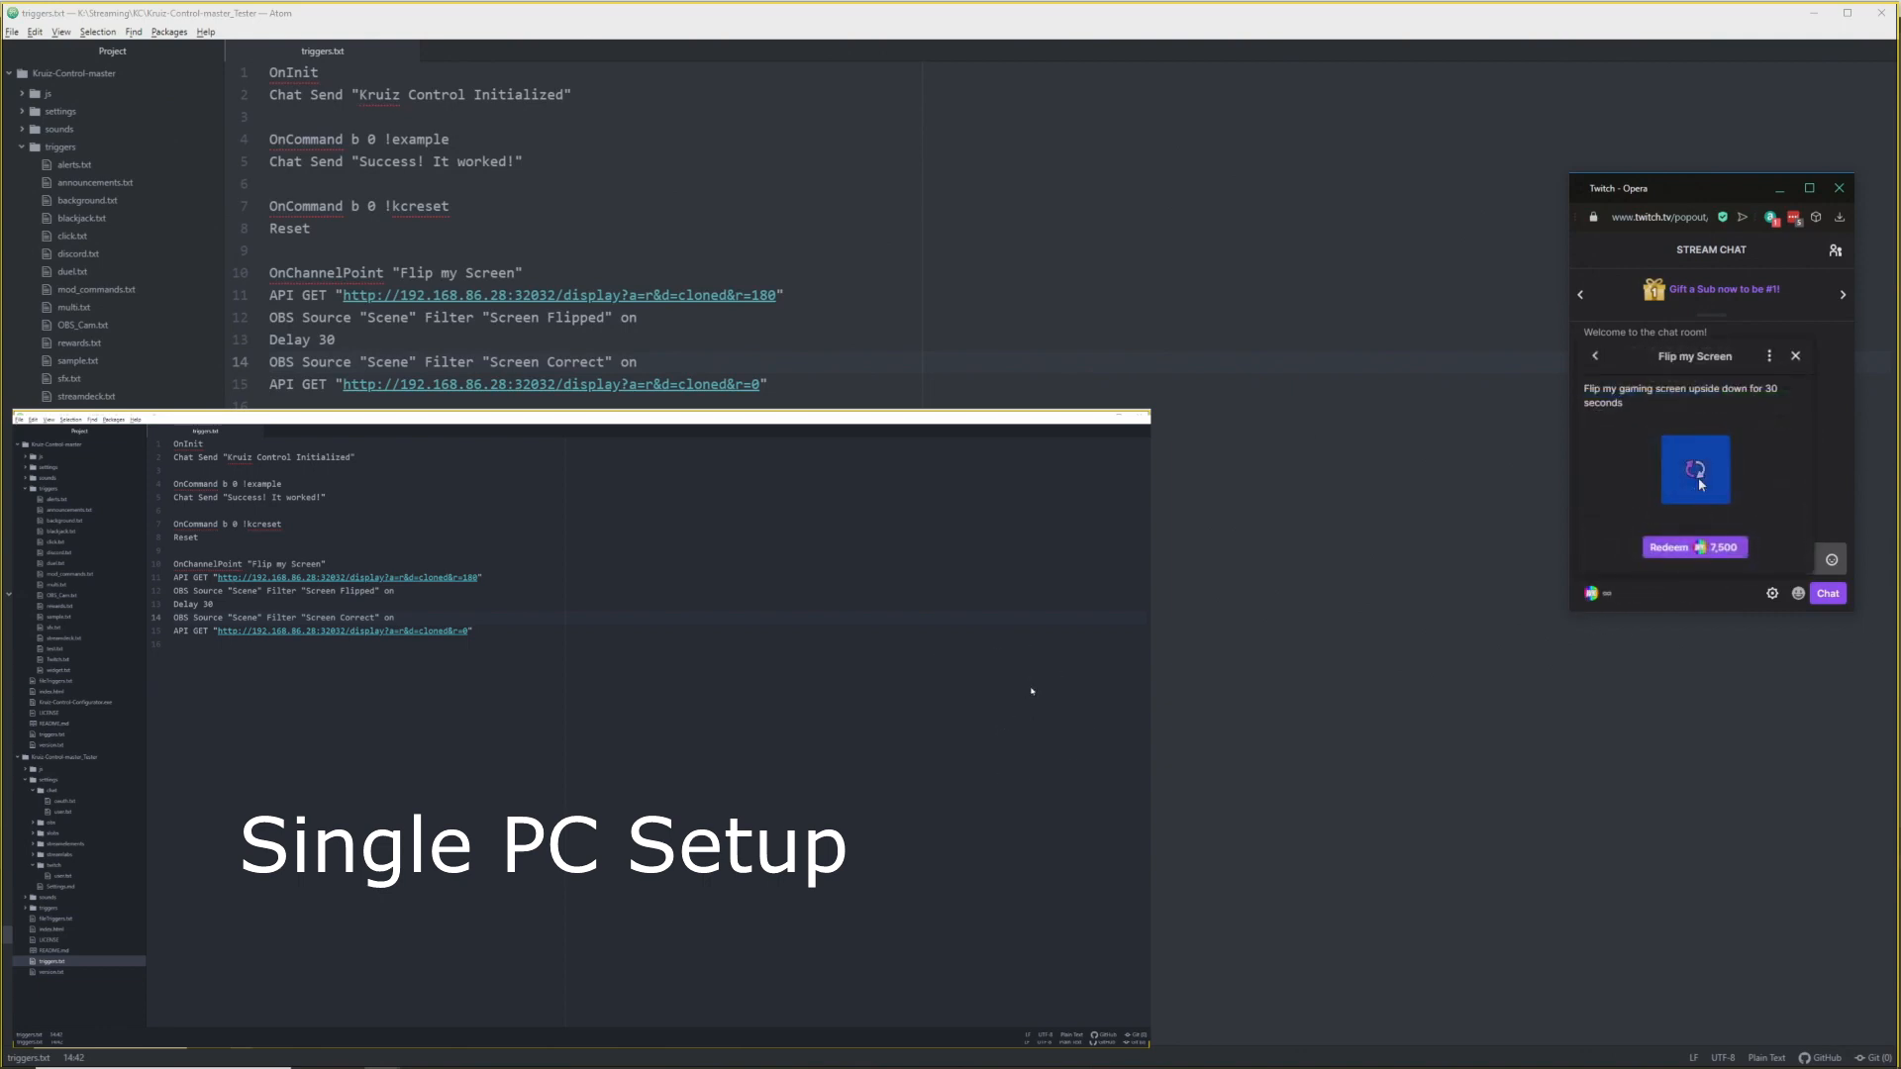
pyautogui.click(1715, 549)
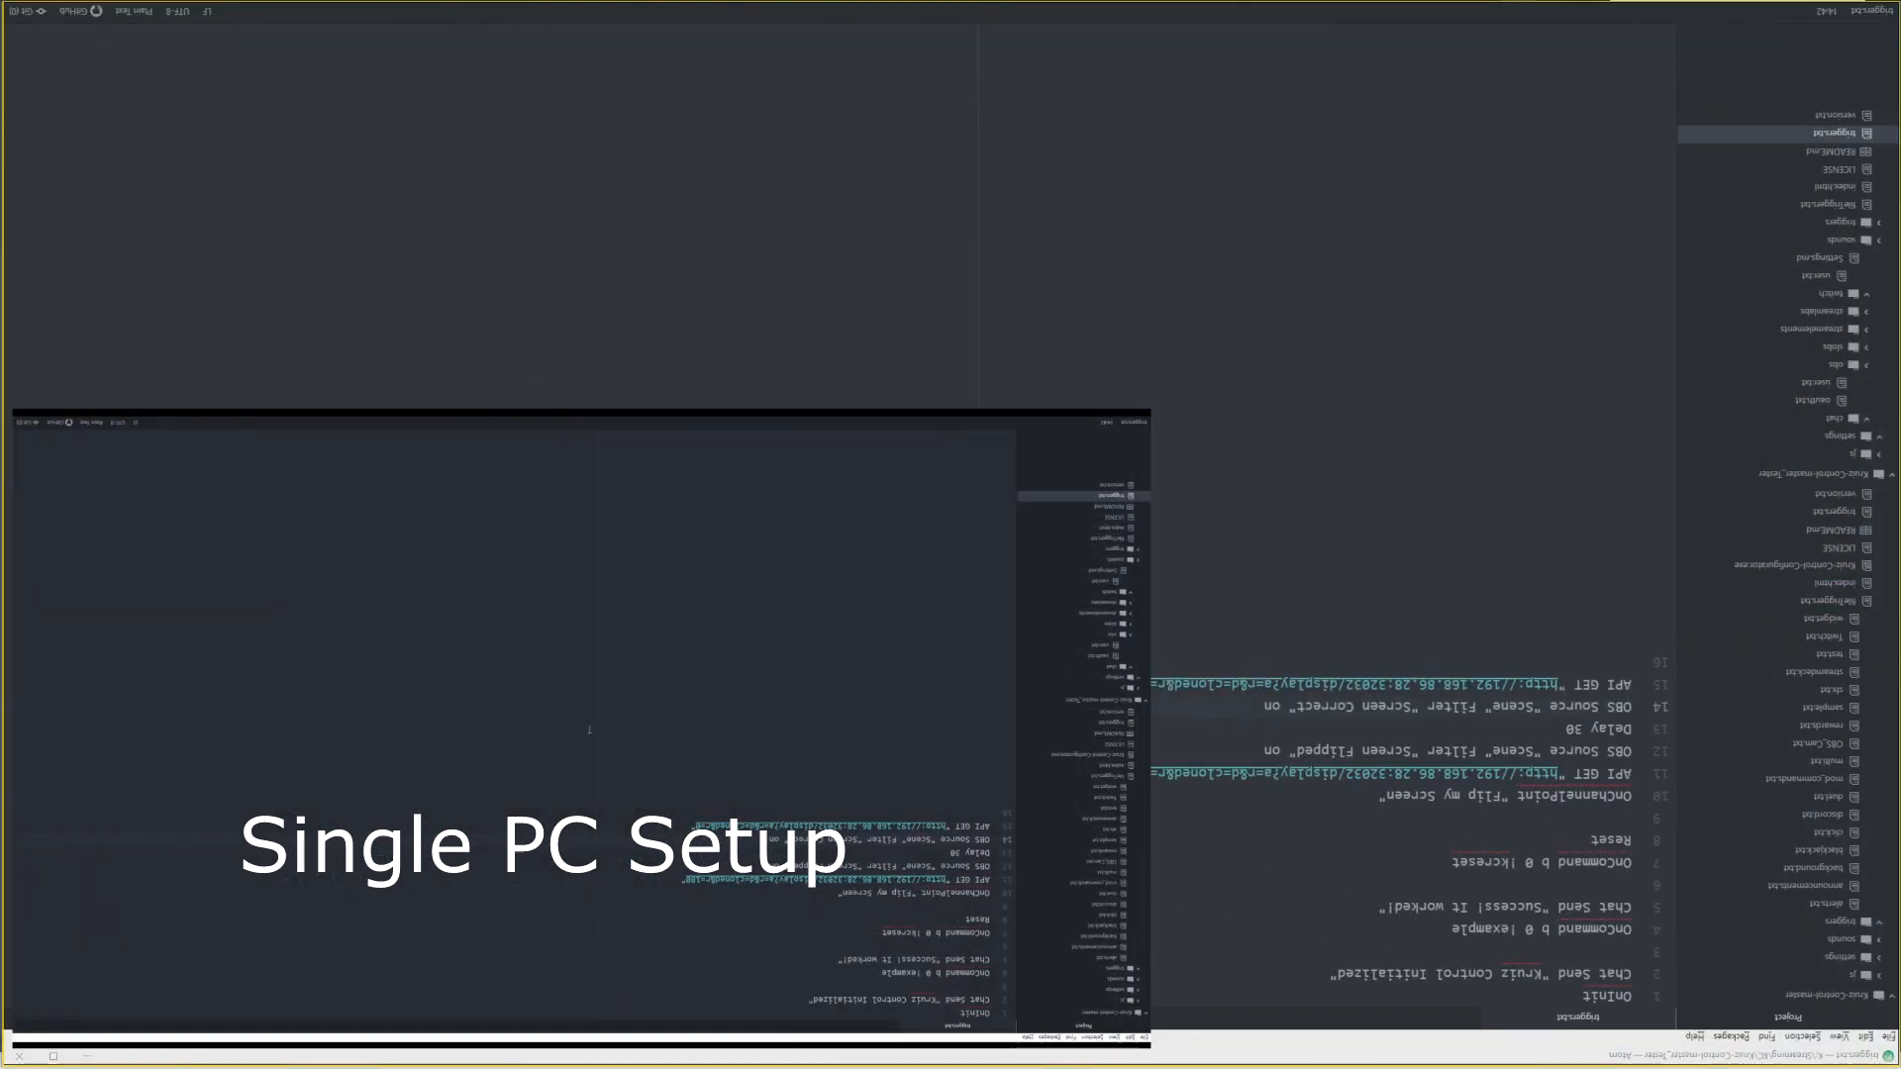